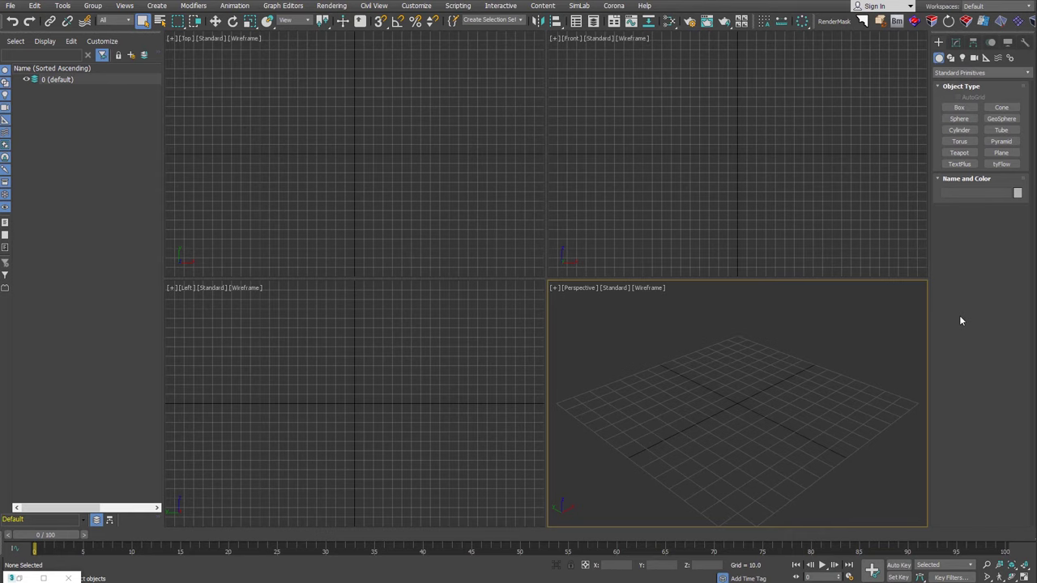
# Draw a box in the maximized Perspective view and size it 400 × 400 × 400
pyautogui.click(959, 108)
pyautogui.hotkey('alt', 'w')
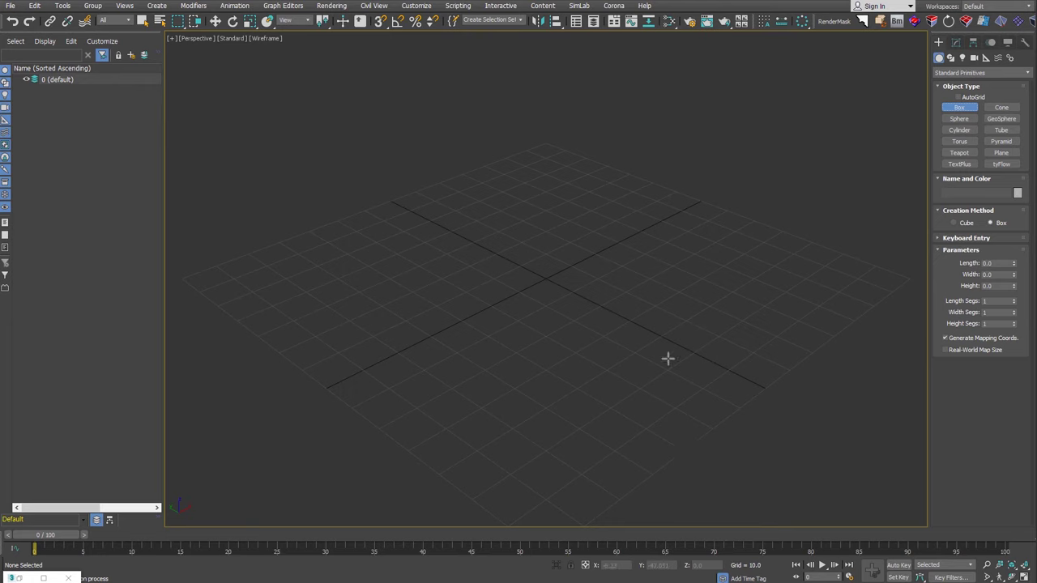
pyautogui.moveTo(578, 239); pyautogui.dragTo(562, 446)
pyautogui.click(782, 284)
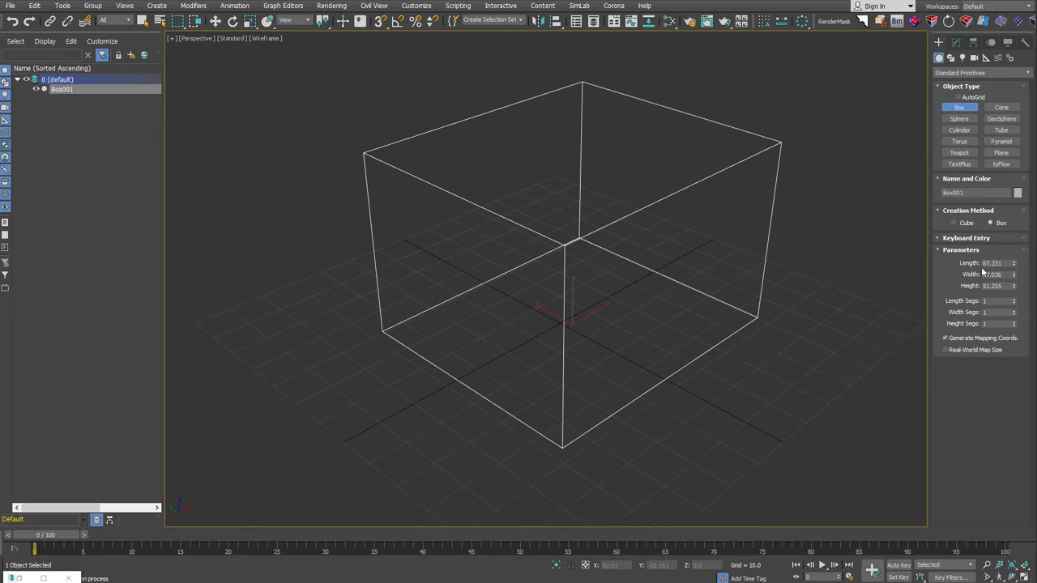
pyautogui.doubleClick(990, 263)
pyautogui.write('400')
pyautogui.press('Tab')
pyautogui.write('400')
pyautogui.press('Tab')
pyautogui.write('400')
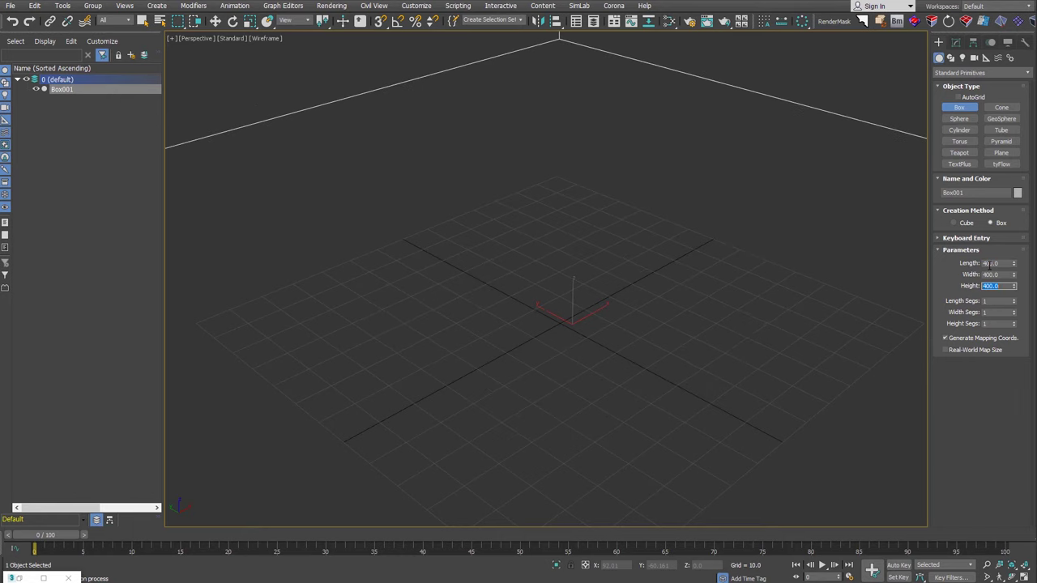
pyautogui.press('Return')
# Show the cube orthographic, grid hidden, shaded with edged faces, and convert it to Editable Poly
pyautogui.press('z')
pyautogui.keyDown('alt'); pyautogui.moveTo(653, 350); pyautogui.dragTo(625, 335, button='middle'); pyautogui.keyUp('alt')
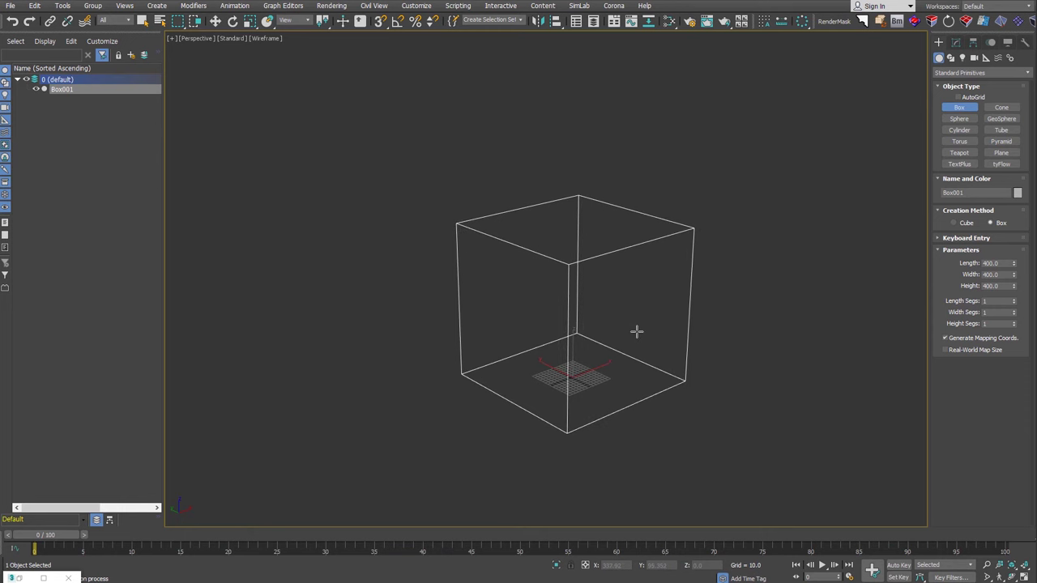
pyautogui.press('u')
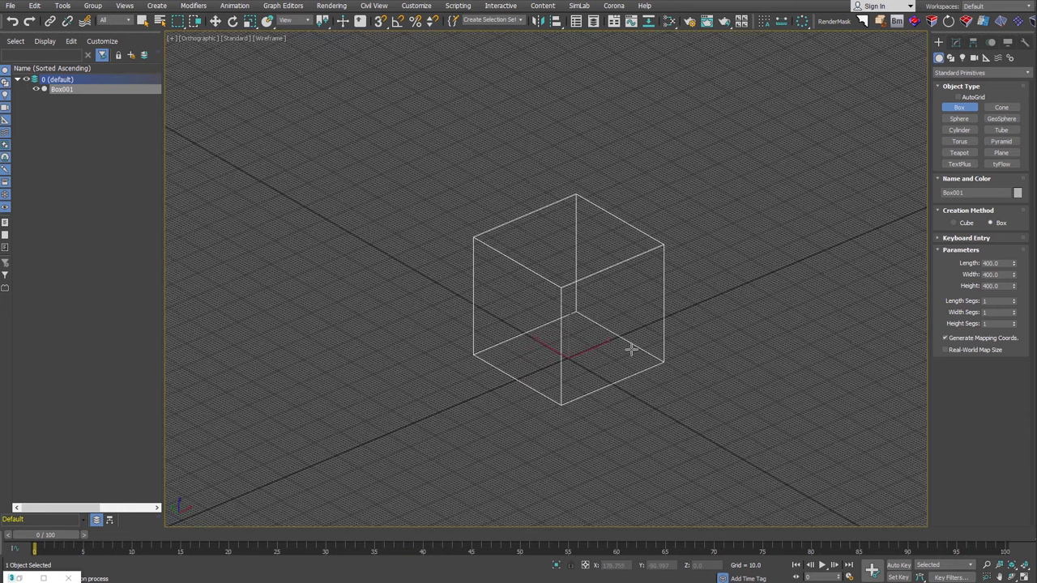
pyautogui.press('g')
pyautogui.press('z')
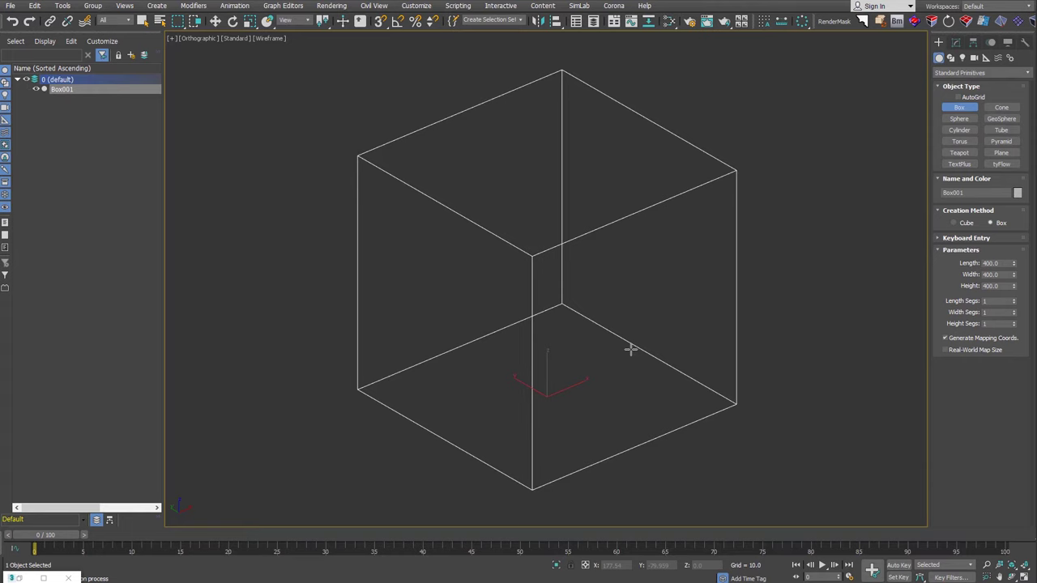
pyautogui.press('F3')
pyautogui.press('F4')
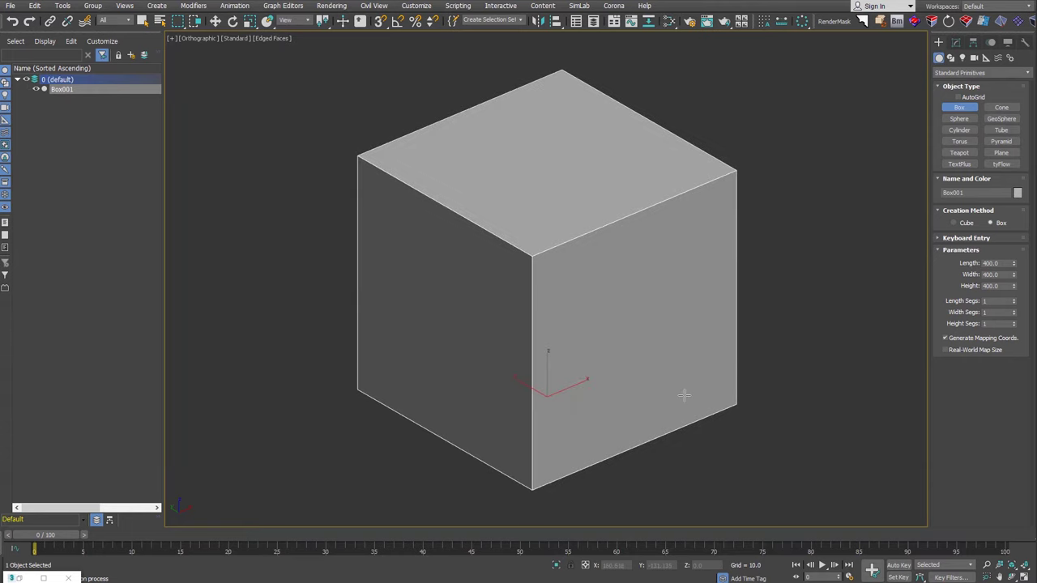
pyautogui.hotkey('alt', 'c')
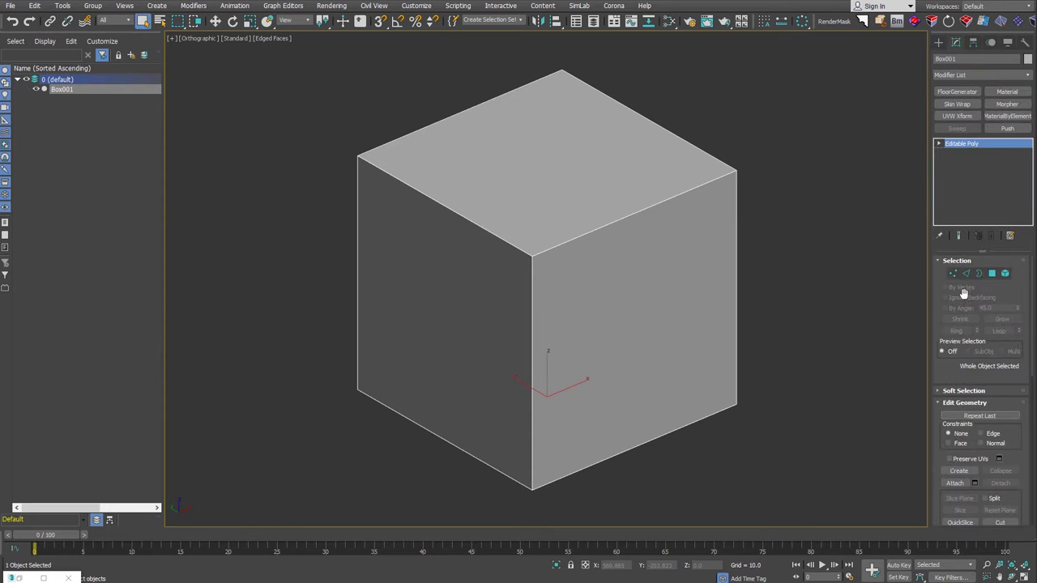
# Detach the top and a side face of Box001 as Object001, then clear the polygon selection
pyautogui.click(991, 274)
pyautogui.click(551, 213)
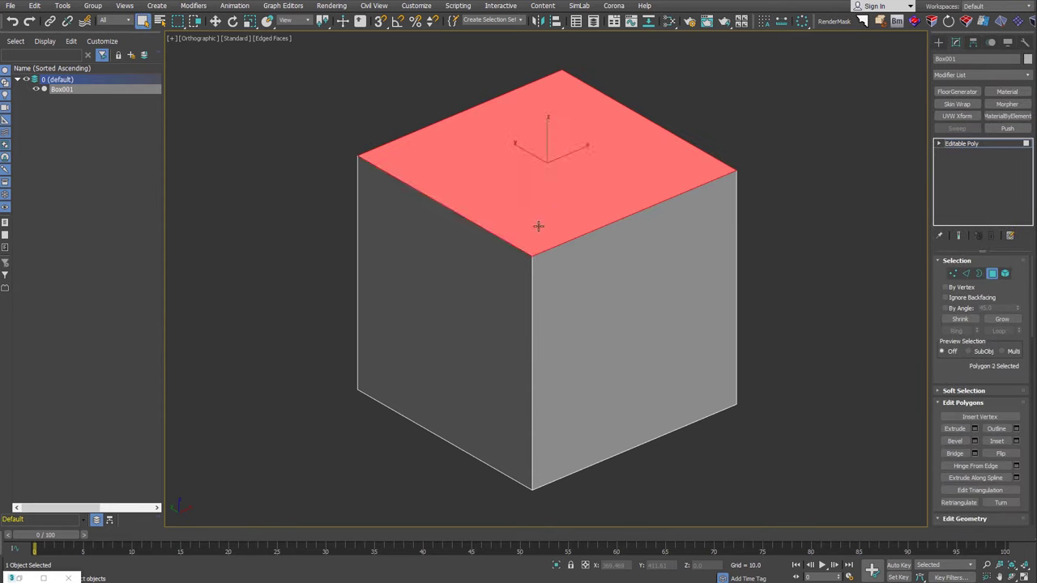
pyautogui.keyDown('ctrl'); pyautogui.click(478, 301); pyautogui.keyUp('ctrl')
pyautogui.hotkey('alt', 'd')
pyautogui.click(553, 300)
pyautogui.click(601, 375)
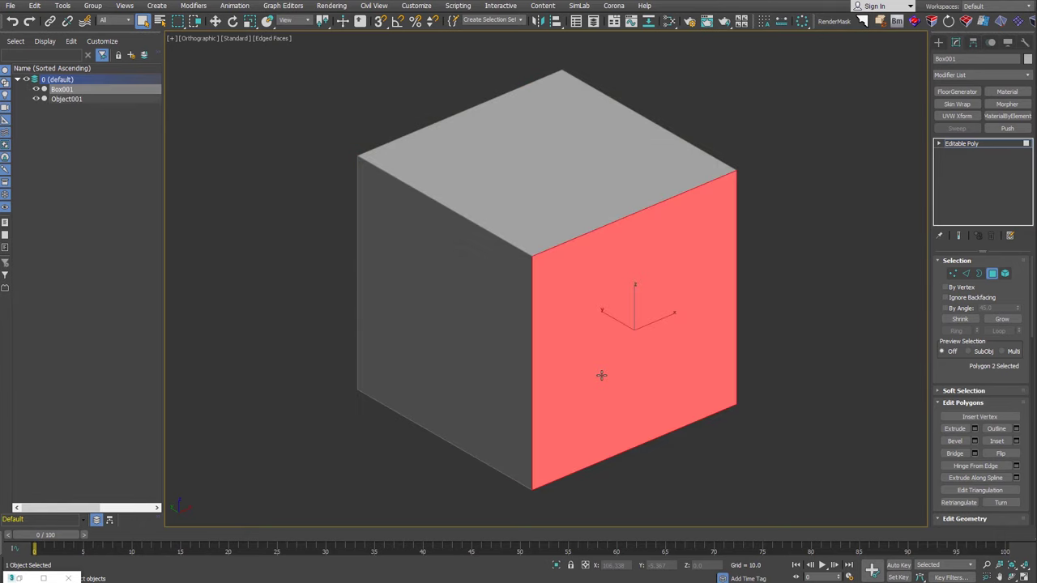
pyautogui.keyDown('alt'); pyautogui.moveTo(601, 375); pyautogui.dragTo(682, 384, button='middle'); pyautogui.keyUp('alt')
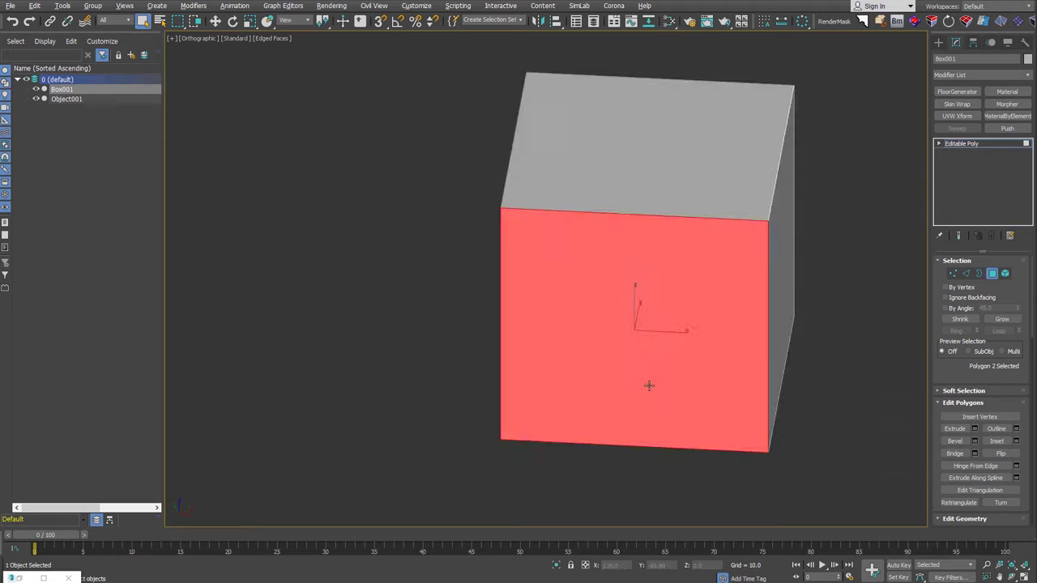
pyautogui.hotkey('ctrl', 'a')
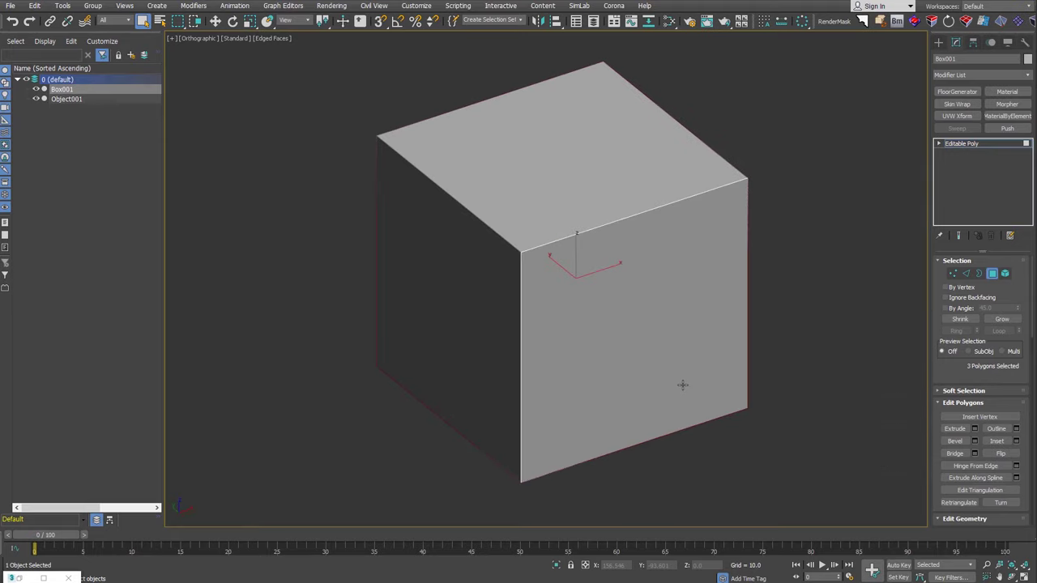
pyautogui.hotkey('ctrl', 'd')
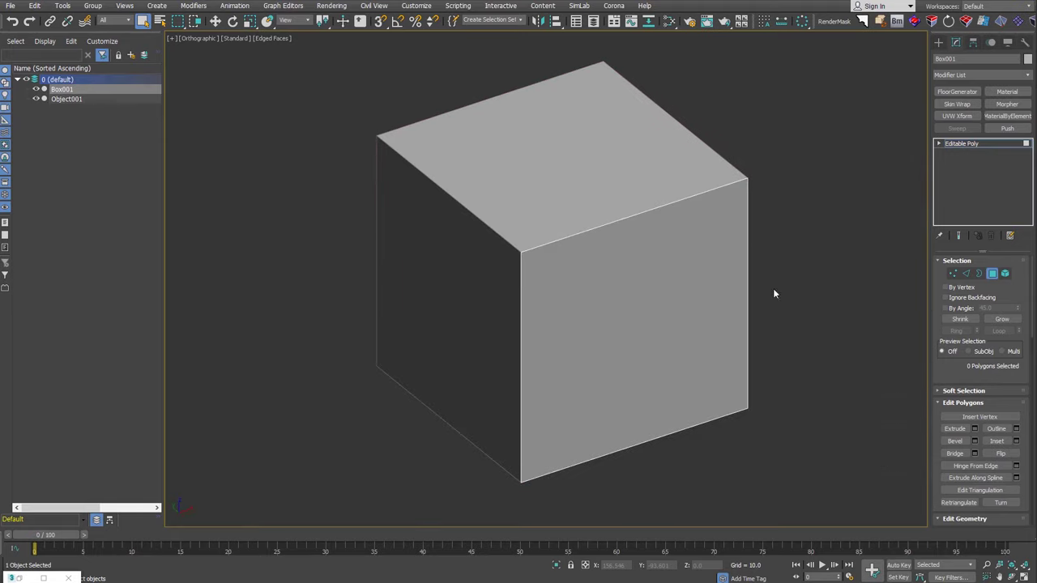
# Chamfer the top and bottom front edges by 20
pyautogui.click(965, 274)
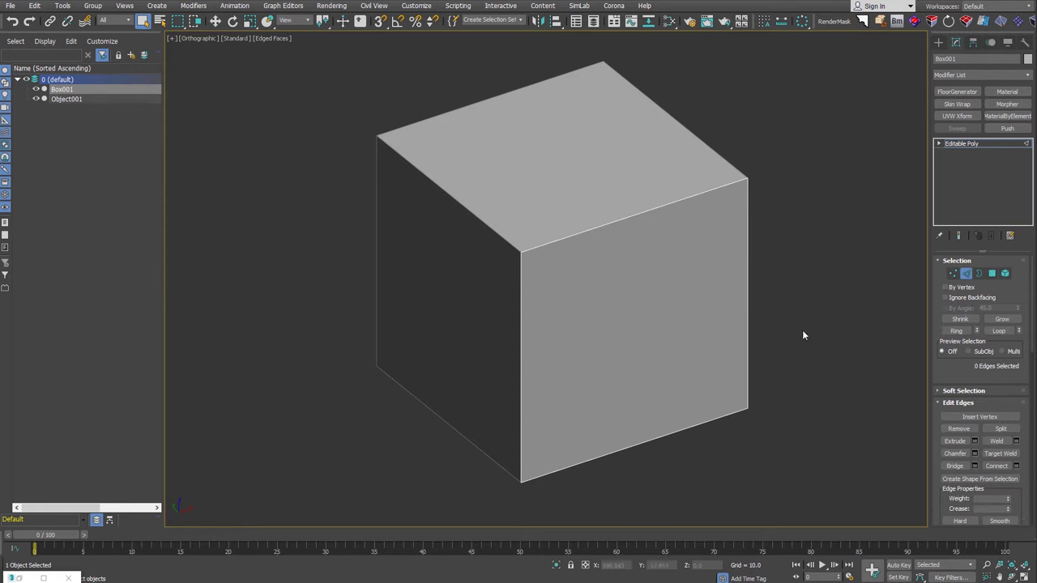
pyautogui.moveTo(790, 319); pyautogui.dragTo(727, 290)
pyautogui.moveTo(669, 495); pyautogui.dragTo(636, 208)
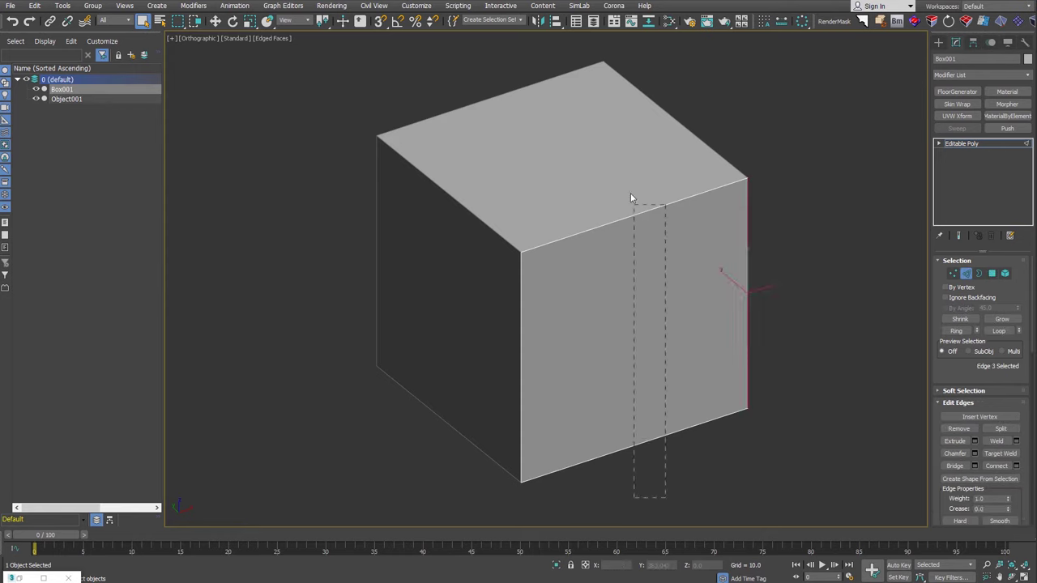
pyautogui.rightClick(618, 249)
pyautogui.click(500, 311)
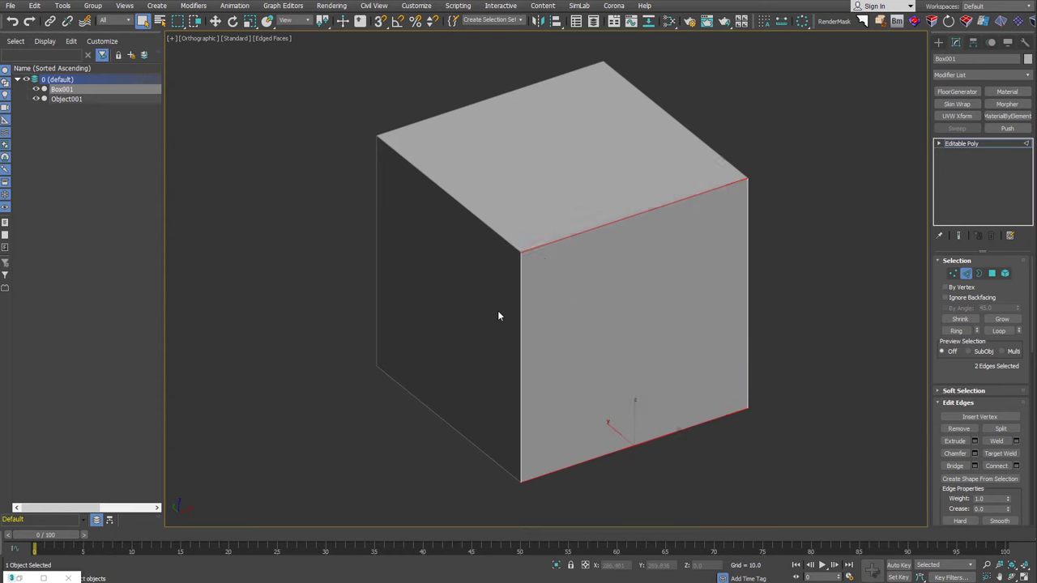
pyautogui.write('20')
pyautogui.press('Return')
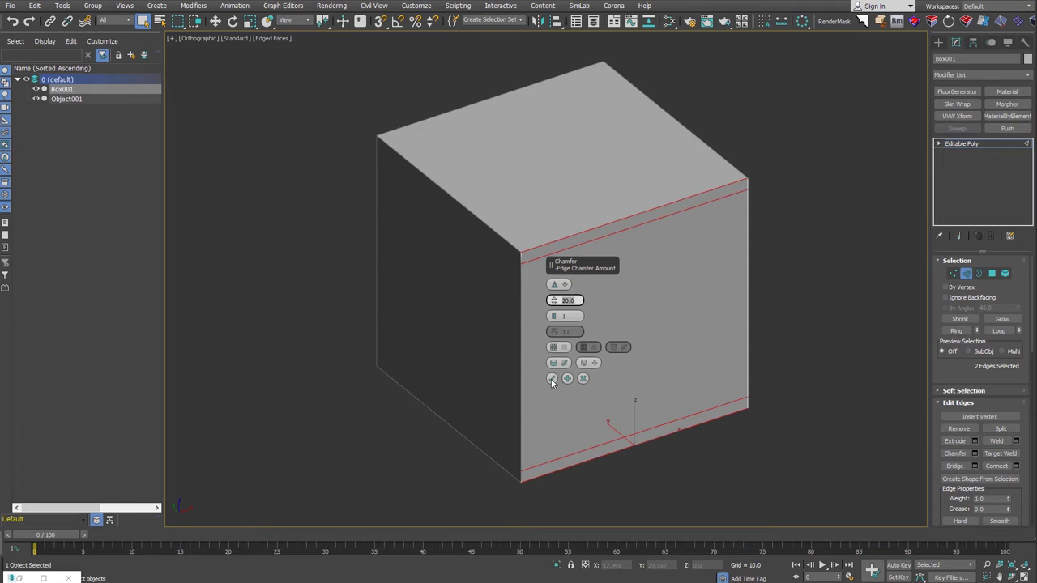
pyautogui.click(551, 380)
pyautogui.click(860, 346)
# Chamfer the left and right vertical front edges by 20 as well
pyautogui.click(746, 275)
pyautogui.keyDown('ctrl'); pyautogui.click(522, 345); pyautogui.keyUp('ctrl')
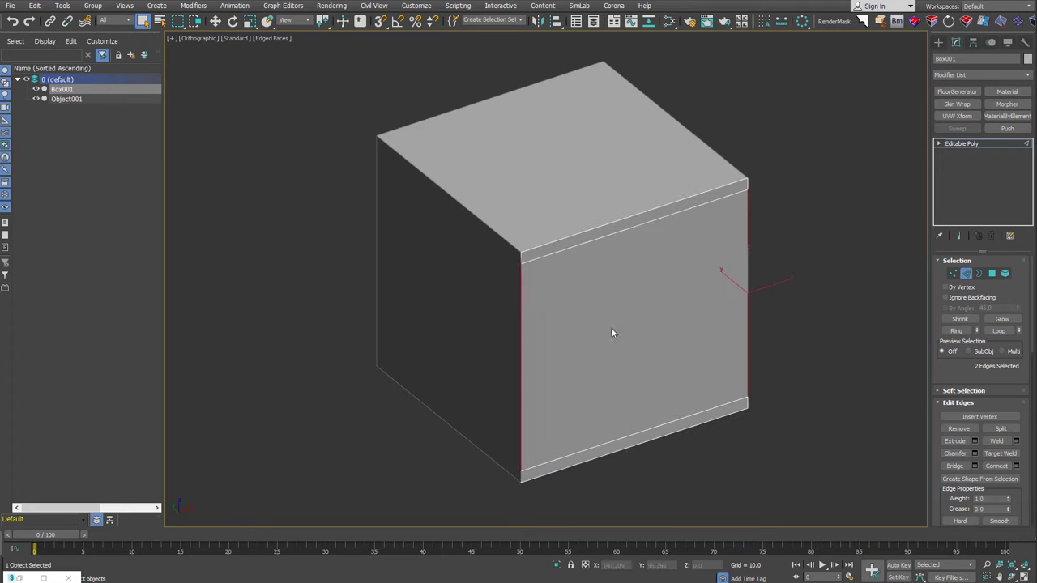
pyautogui.rightClick(612, 332)
pyautogui.click(512, 372)
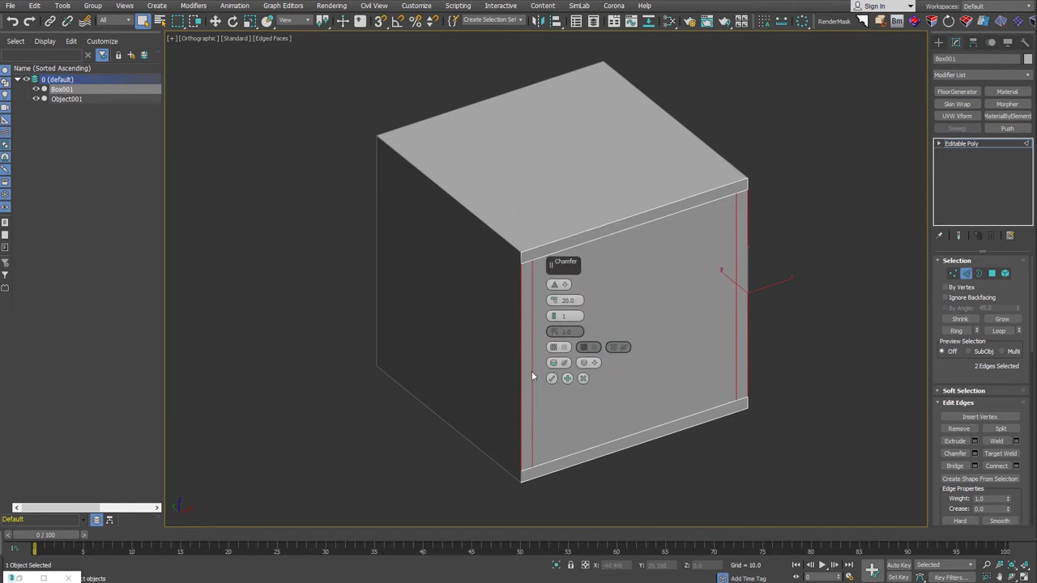
pyautogui.click(552, 378)
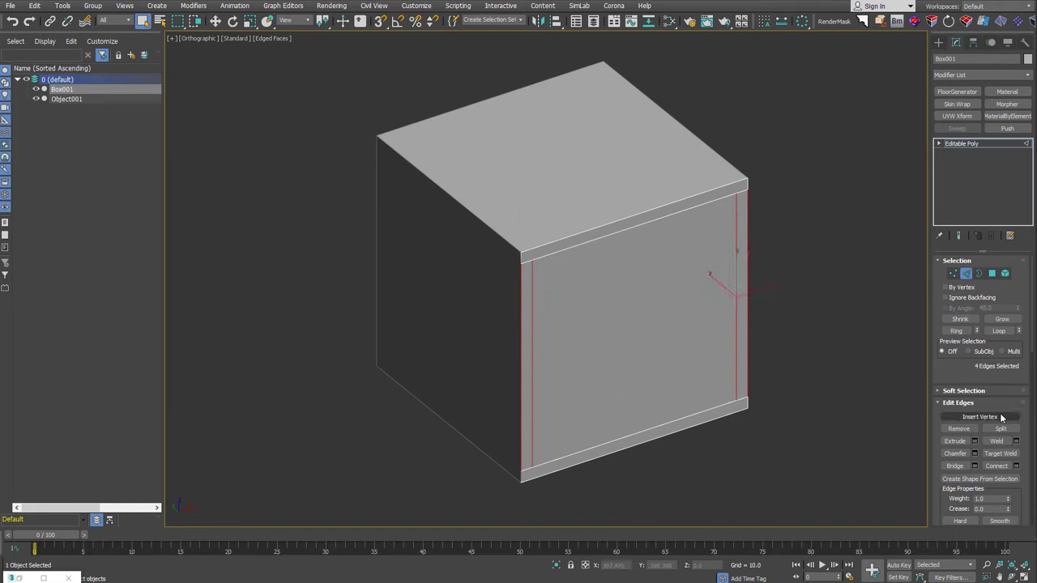
# Delete the front face's inner panel and switch the view to wireframe
pyautogui.click(991, 274)
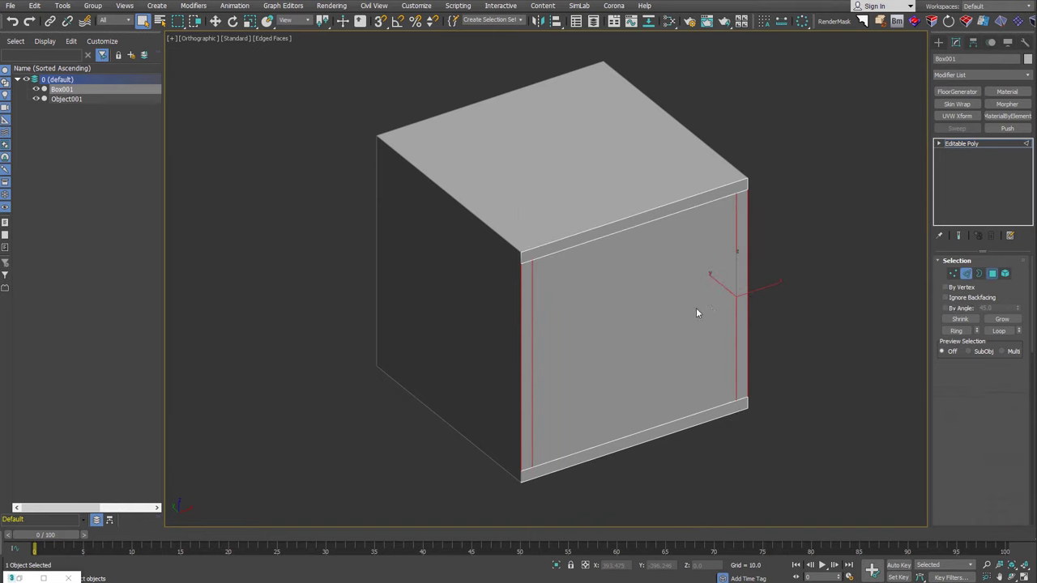
pyautogui.click(709, 310)
pyautogui.press('Delete')
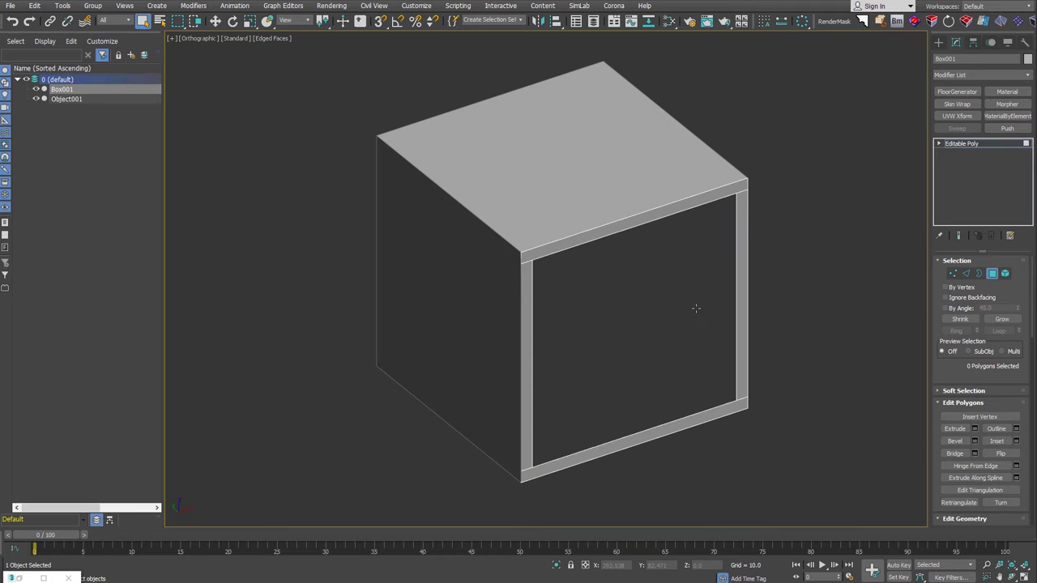
pyautogui.press('F3')
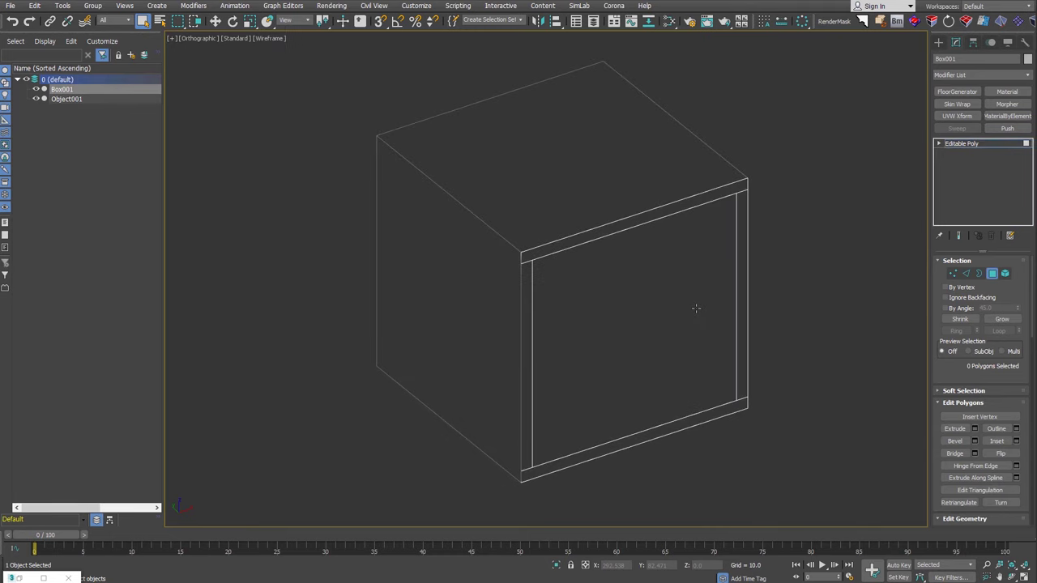
# Enable Shade Selected in the wireframe view and add a Shell modifier to the frame
pyautogui.moveTo(695, 308); pyautogui.dragTo(701, 321, button='middle')
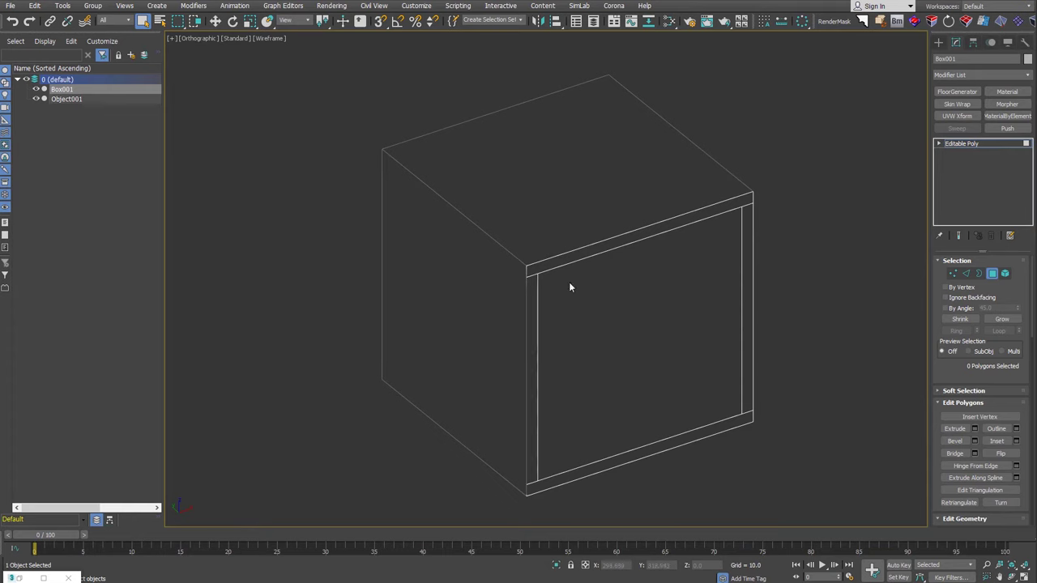
pyautogui.click(125, 7)
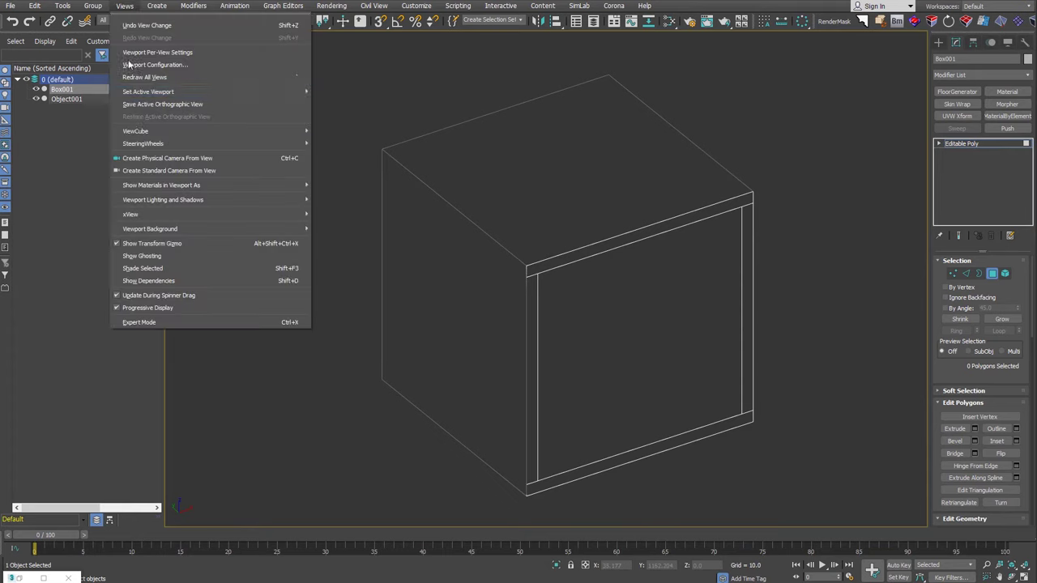
pyautogui.click(185, 271)
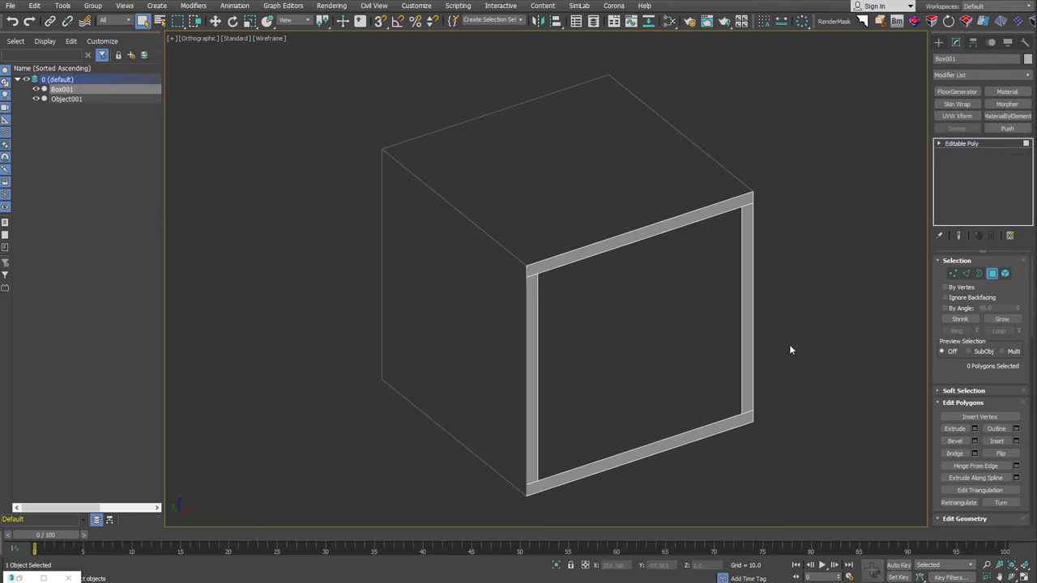
pyautogui.press('s')
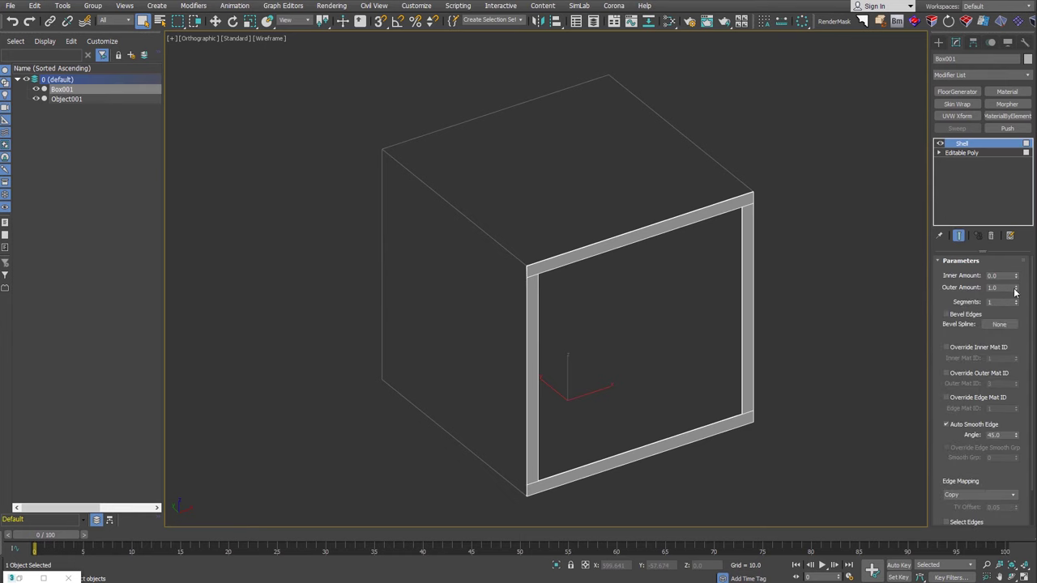
# Set Box001's Shell to Inner Amount 400 and Outer Amount 0, then deselect it
pyautogui.rightClick(1015, 289)
pyautogui.moveTo(1015, 276); pyautogui.dragTo(1015, 272)
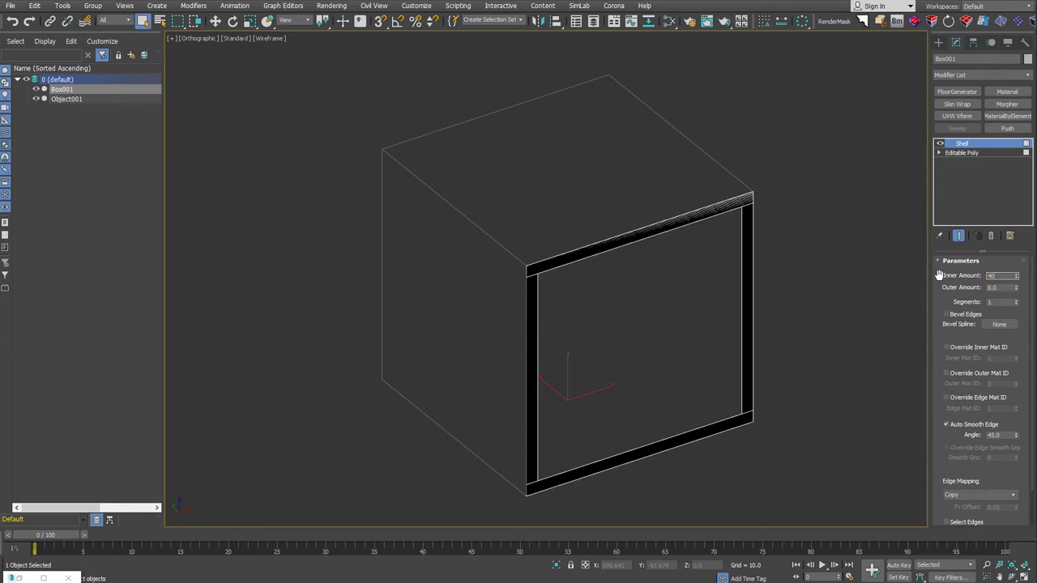
pyautogui.write('0.0')
pyautogui.press('Return')
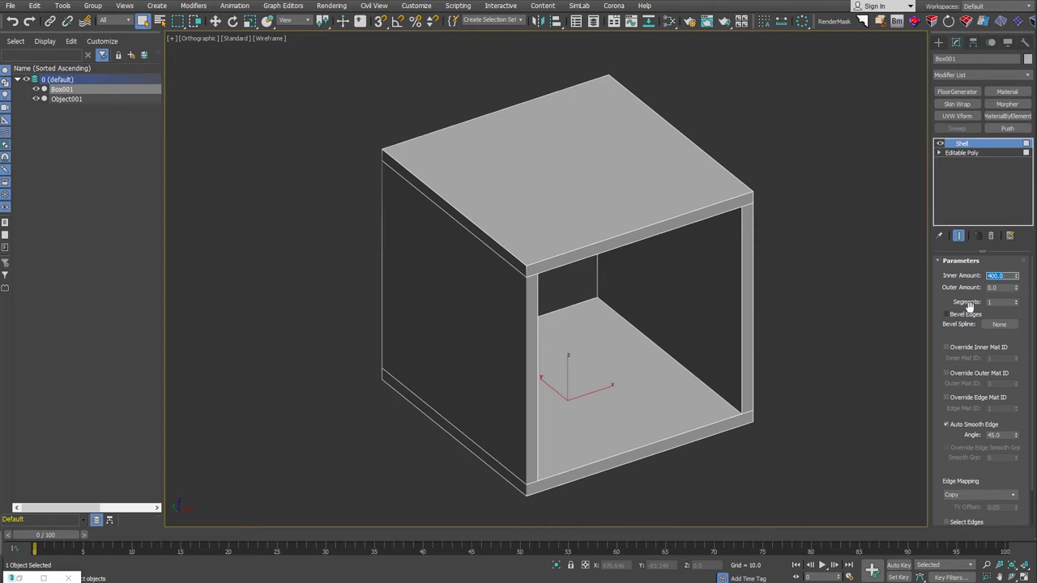
pyautogui.click(865, 267)
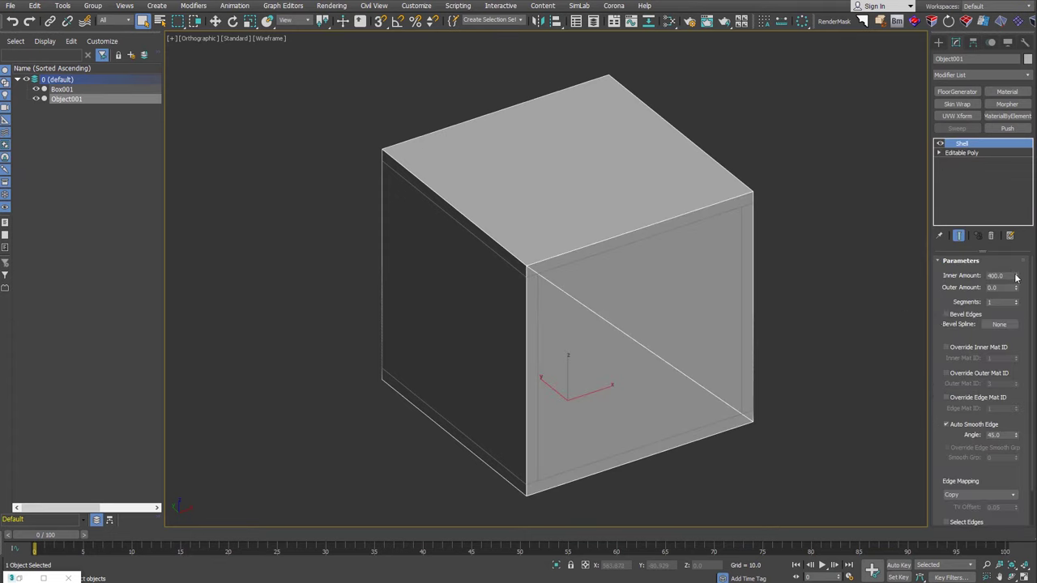
# Set Object001's Shell to Inner 0 and Outer 50, enabling Straighten Corners and Select Outer Faces
pyautogui.rightClick(1014, 277)
pyautogui.click(1002, 288)
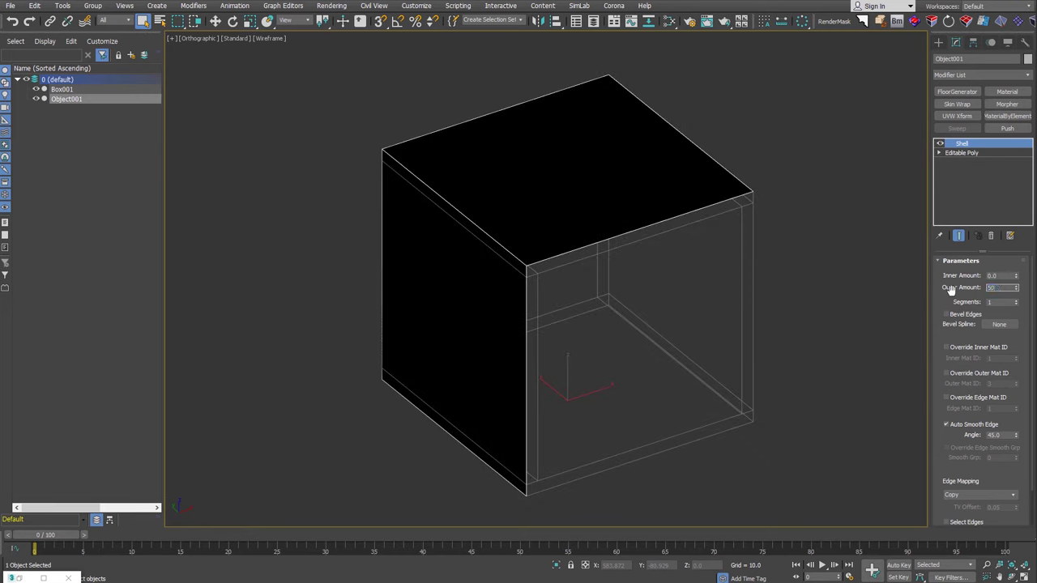
pyautogui.press('Return')
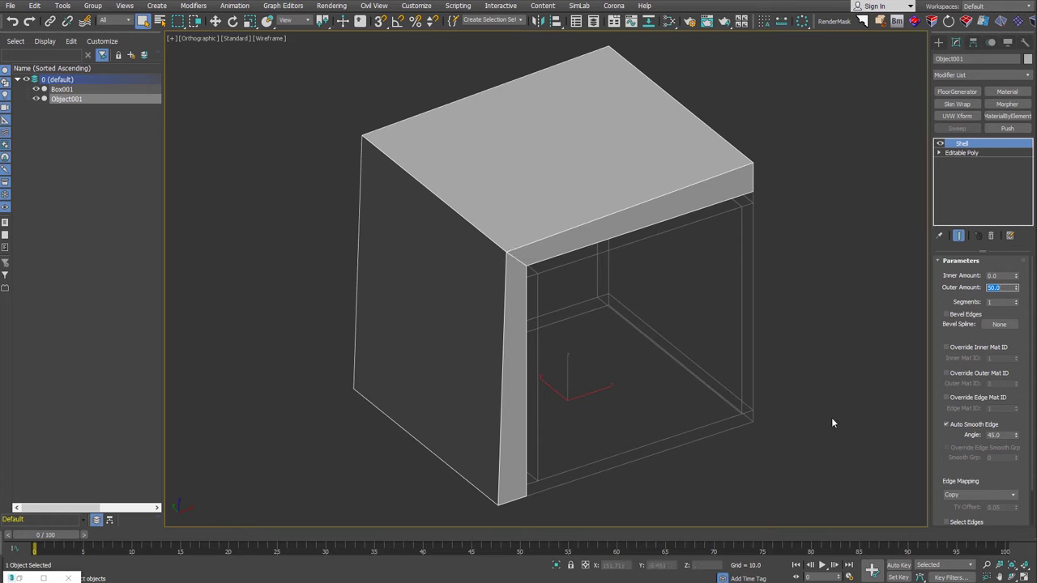
pyautogui.scroll(-2, 938, 358)
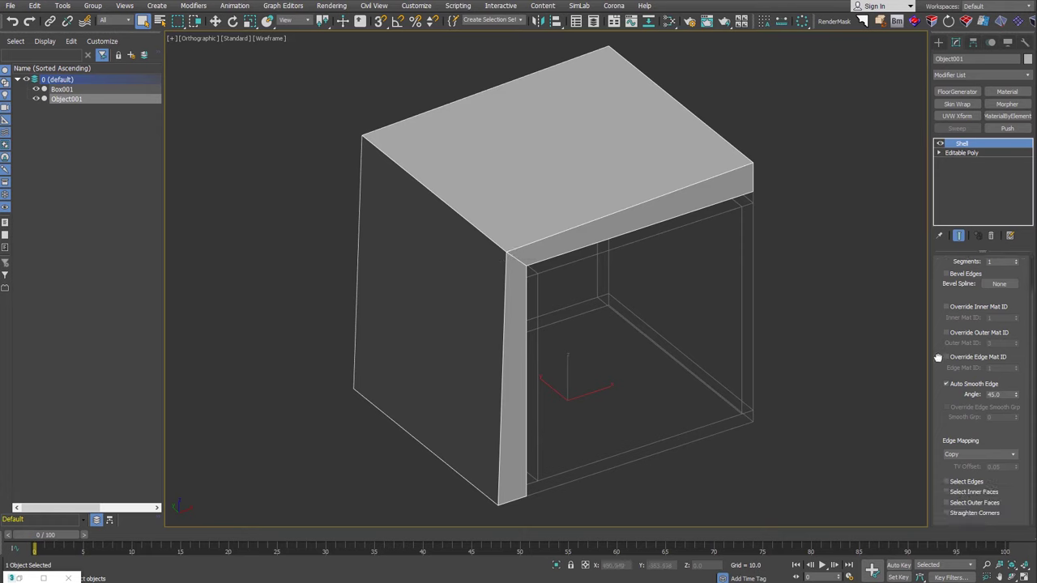
pyautogui.click(990, 514)
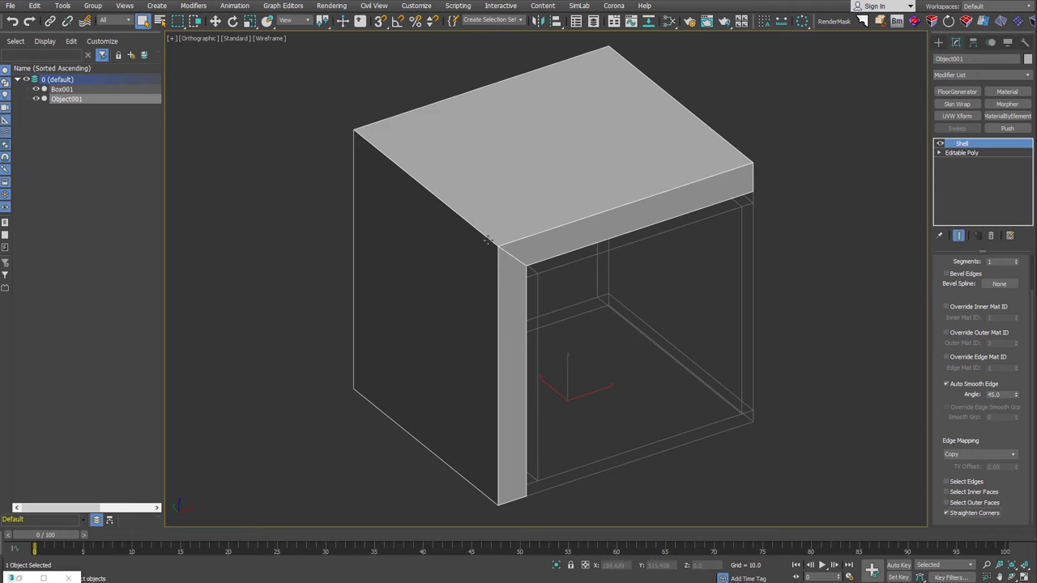
pyautogui.click(984, 503)
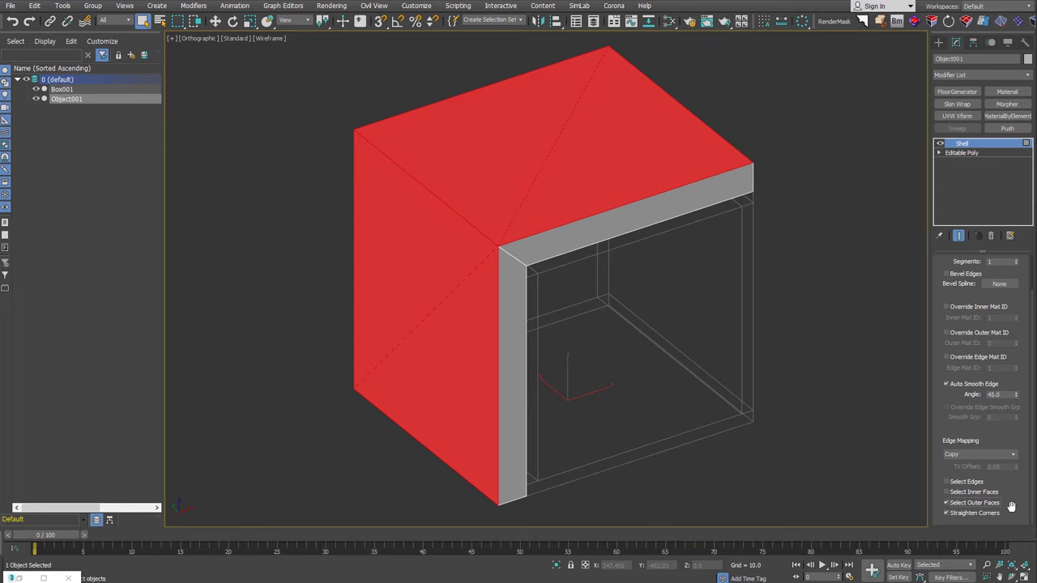
# Collapse the shell and delete the casing's thickness faces by inverting the polygon selection
pyautogui.press('Delete')
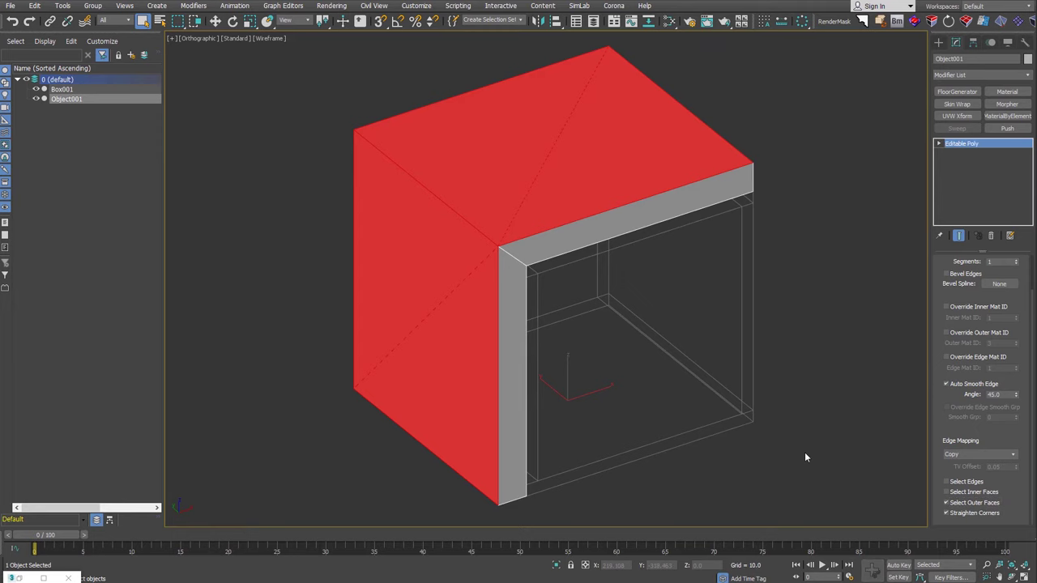
pyautogui.click(991, 274)
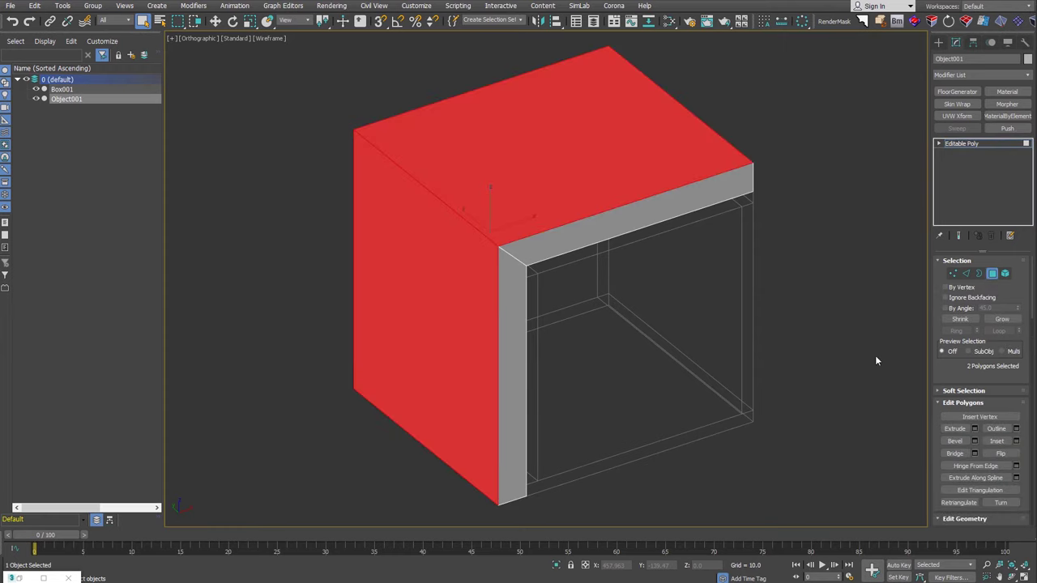
pyautogui.hotkey('ctrl', 'i')
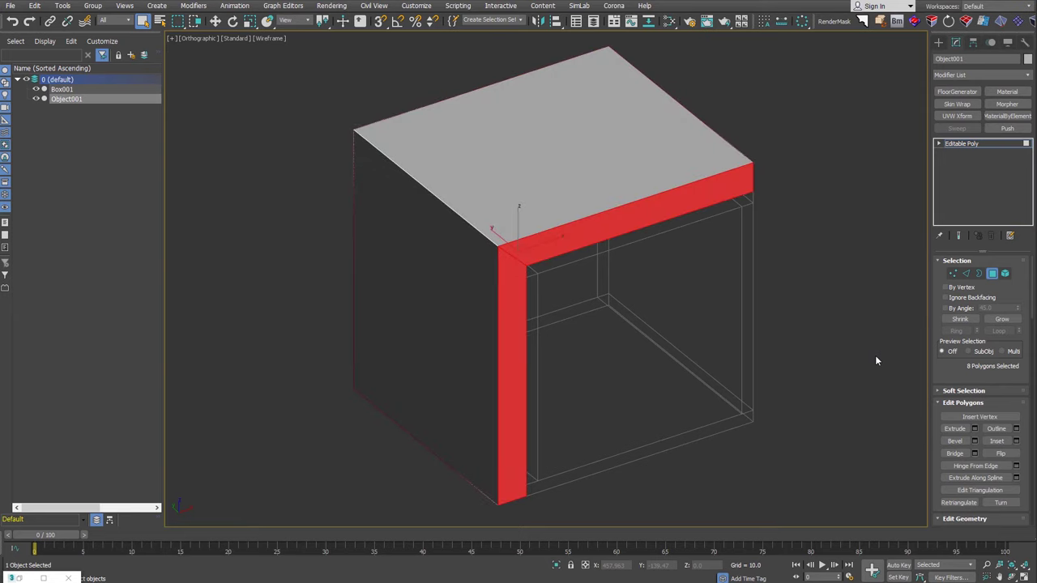
pyautogui.press('Delete')
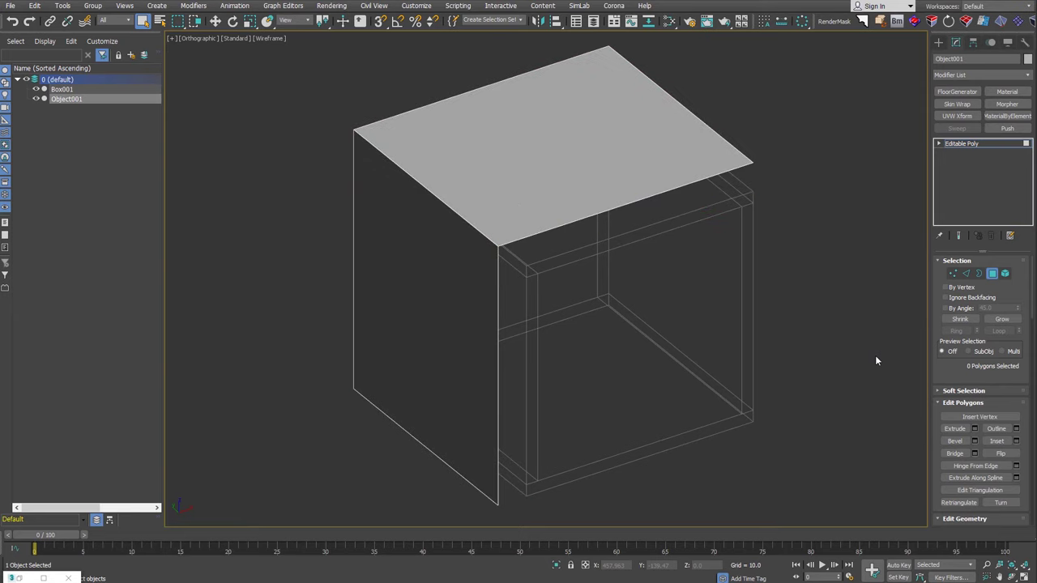
pyautogui.click(991, 273)
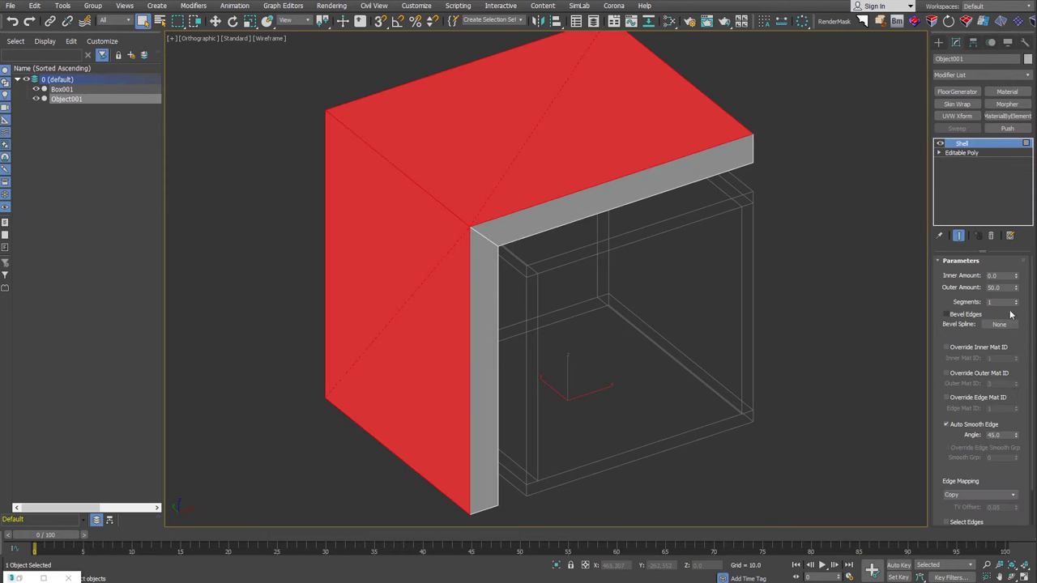
# Add a new Shell with Inner Amount 25 and Select Outer Faces turned off
pyautogui.rightClick(1015, 288)
pyautogui.doubleClick(991, 275)
pyautogui.write('25')
pyautogui.press('Return')
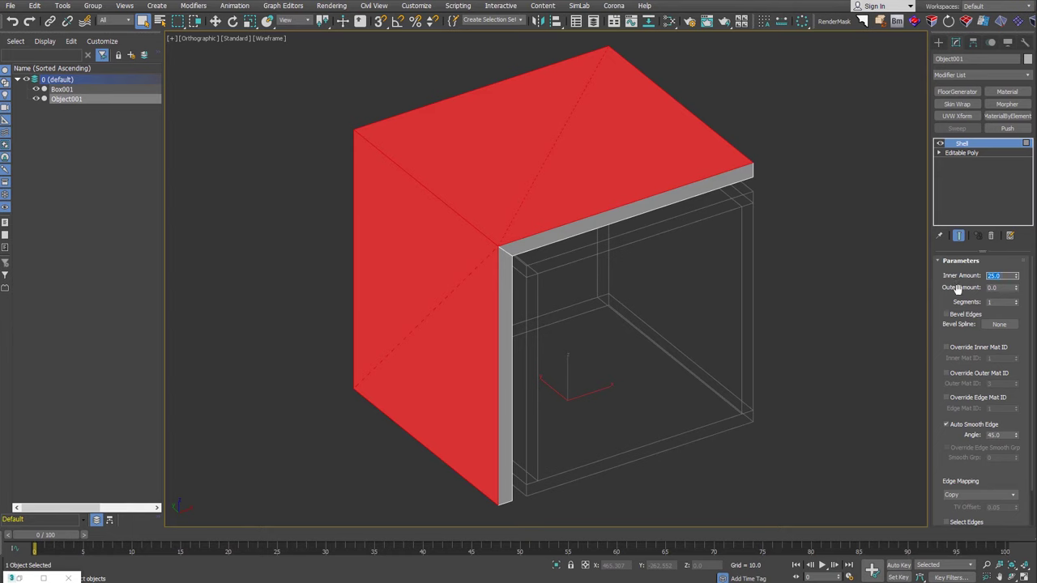
pyautogui.scroll(-2, 954, 324)
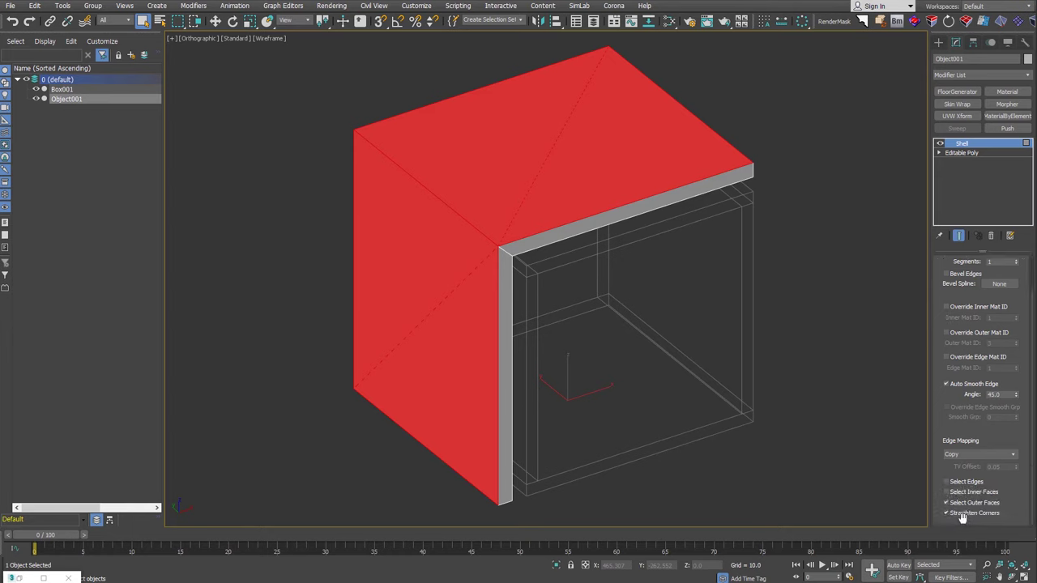
pyautogui.click(986, 504)
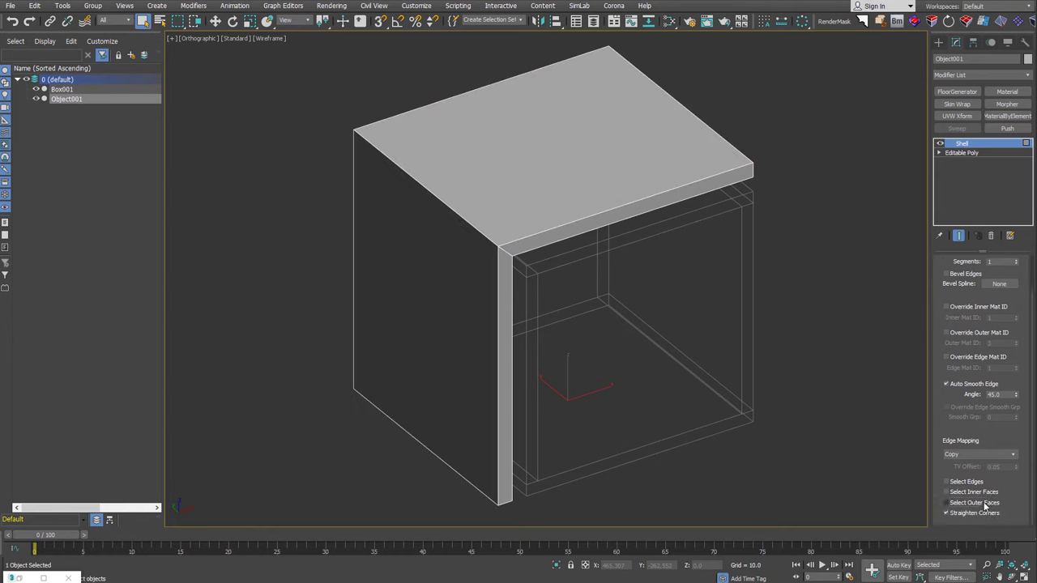
pyautogui.keyDown('alt'); pyautogui.moveTo(613, 250); pyautogui.dragTo(581, 221, button='middle'); pyautogui.keyUp('alt')
# Collapse the shell and move the casing's bottom-left vertices down 15 units in Z
pyautogui.press('Delete')
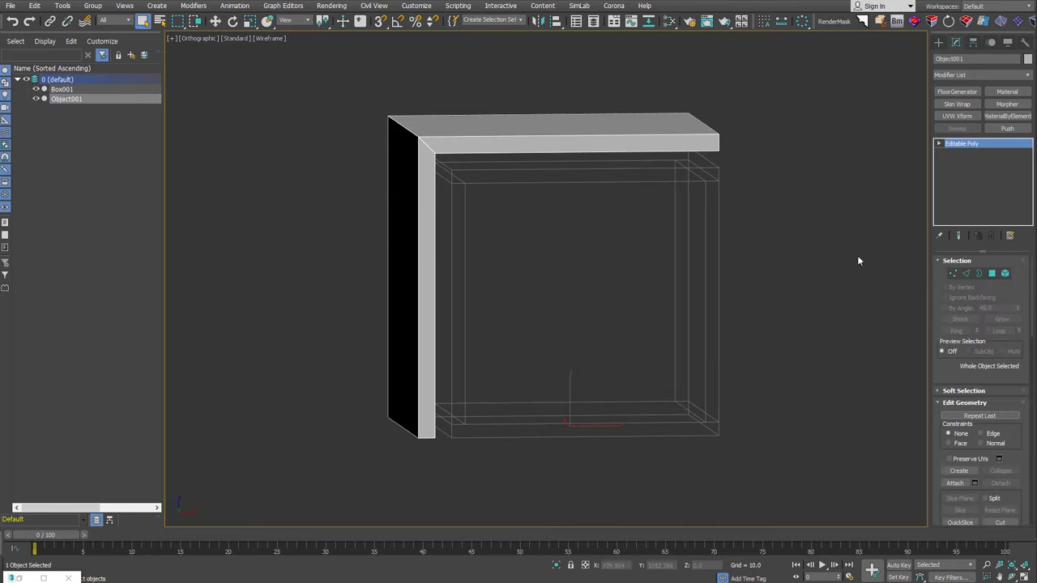
pyautogui.moveTo(342, 354); pyautogui.dragTo(485, 477)
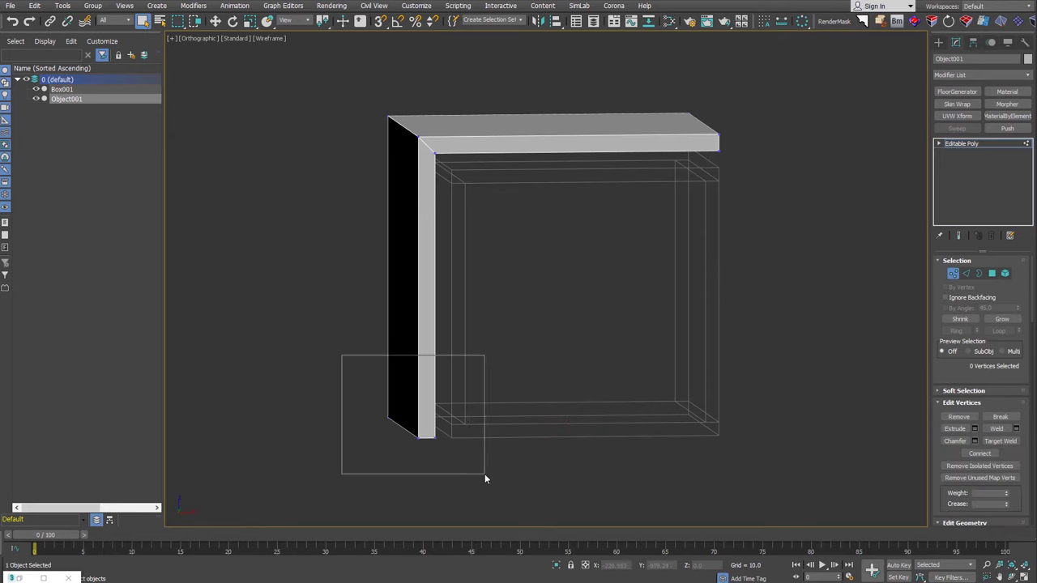
pyautogui.rightClick(452, 372)
pyautogui.click(477, 380)
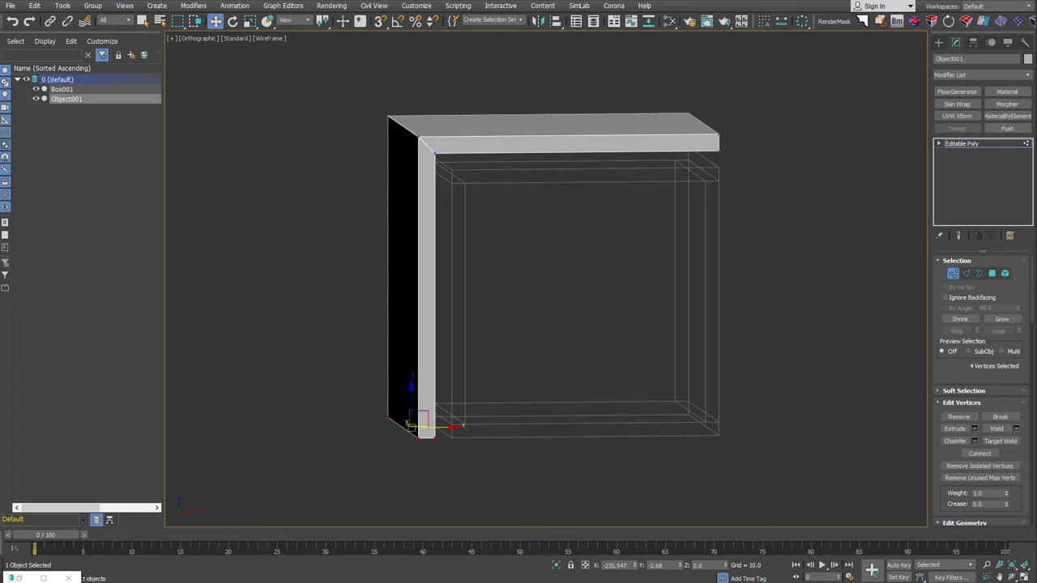
pyautogui.click(586, 566)
pyautogui.click(698, 565)
pyautogui.press('Return')
pyautogui.keyDown('alt'); pyautogui.moveTo(691, 469); pyautogui.dragTo(764, 387, button='middle'); pyautogui.keyUp('alt')
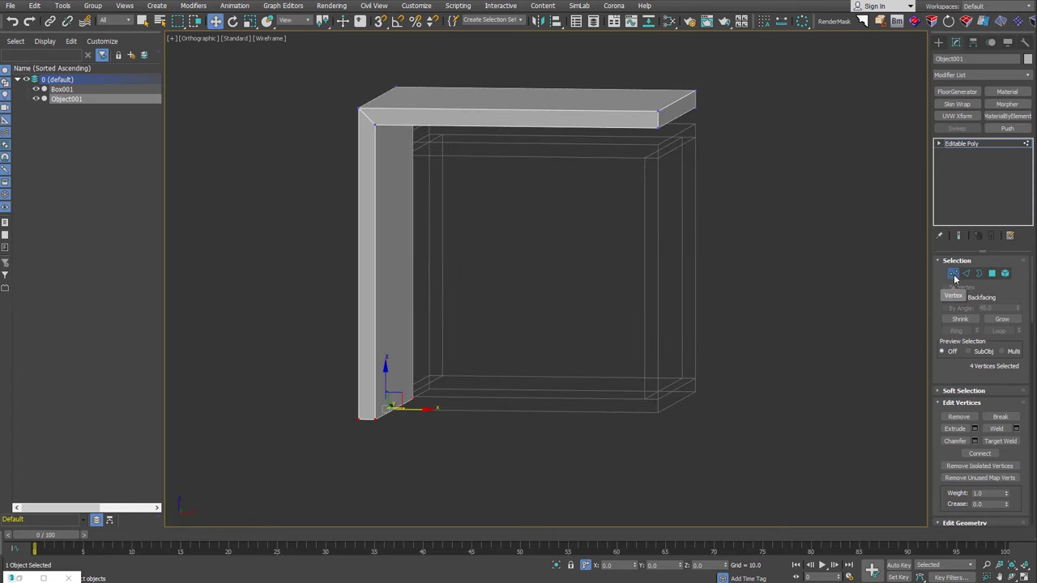
pyautogui.click(947, 275)
# Collapse Box001's shell and inset a border around its floor polygon
pyautogui.click(657, 409)
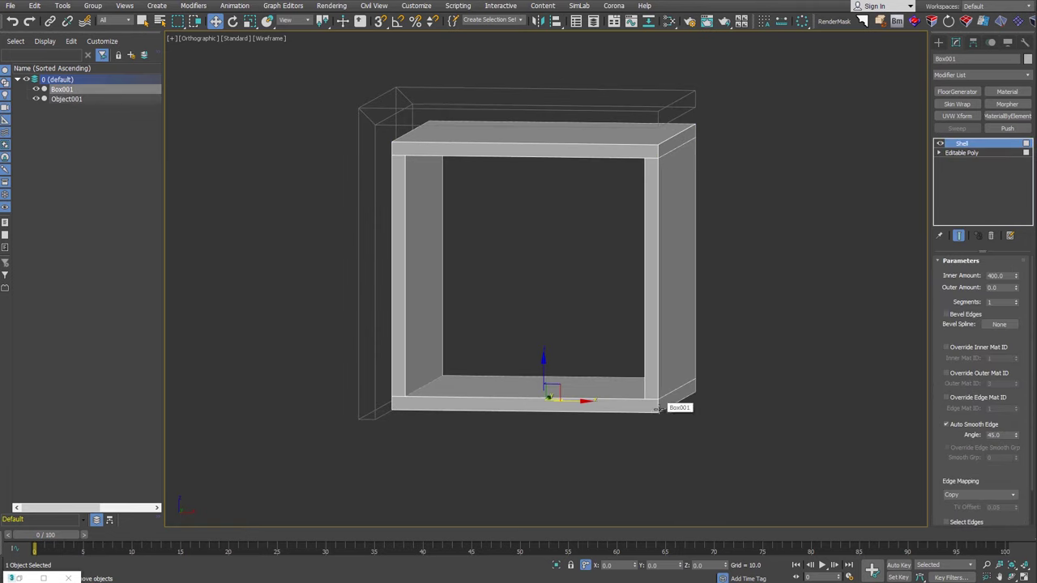
pyautogui.keyDown('alt'); pyautogui.moveTo(691, 394); pyautogui.dragTo(679, 394, button='middle'); pyautogui.keyUp('alt')
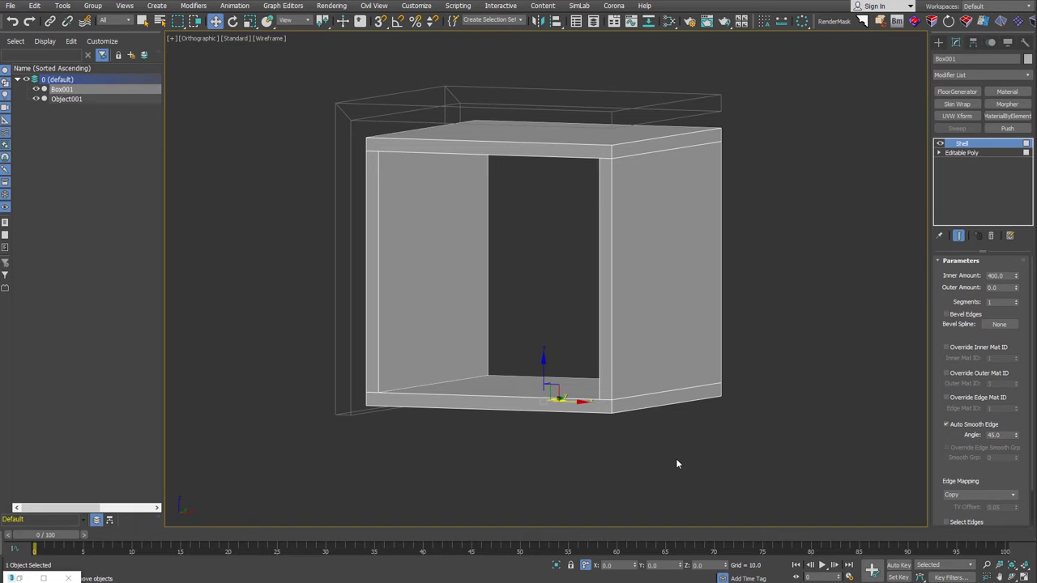
pyautogui.keyDown('alt'); pyautogui.moveTo(696, 444); pyautogui.dragTo(684, 419, button='middle'); pyautogui.keyUp('alt')
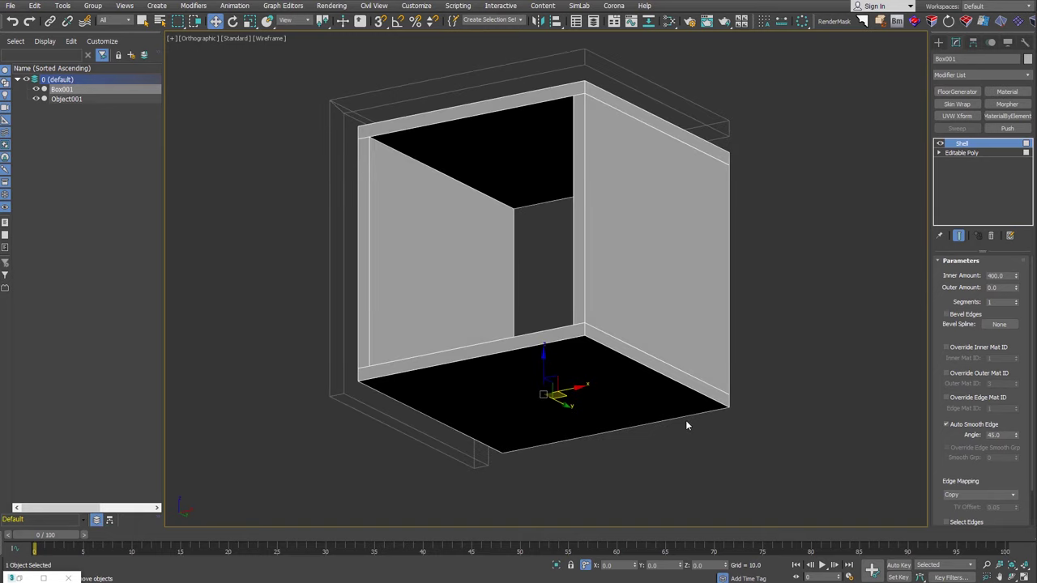
pyautogui.press('Delete')
pyautogui.click(992, 275)
pyautogui.click(599, 404)
pyautogui.keyDown('alt'); pyautogui.moveTo(597, 389); pyautogui.dragTo(538, 370, button='middle'); pyautogui.keyUp('alt')
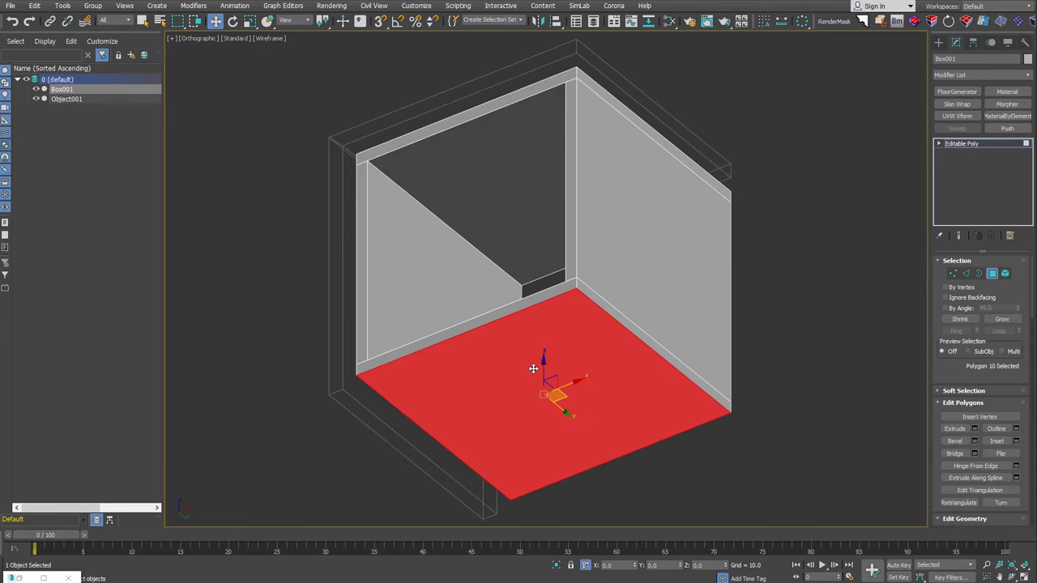
pyautogui.rightClick(538, 370)
pyautogui.click(474, 419)
pyautogui.moveTo(527, 388); pyautogui.dragTo(521, 404)
# Extrude the floor polygon by 15 to form the base slab, then clear the selection
pyautogui.press('w')
pyautogui.rightClick(572, 368)
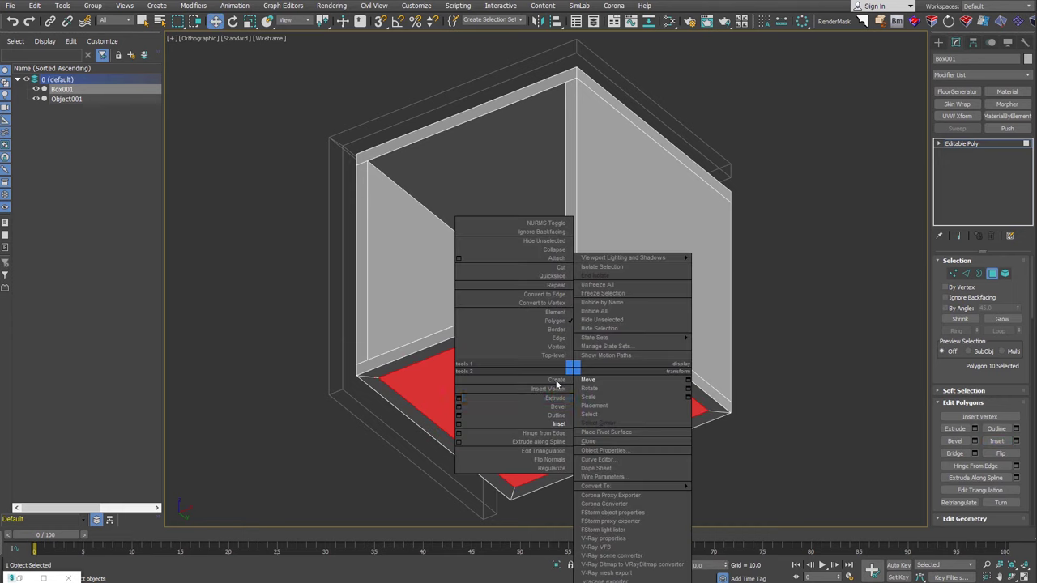
pyautogui.click(463, 403)
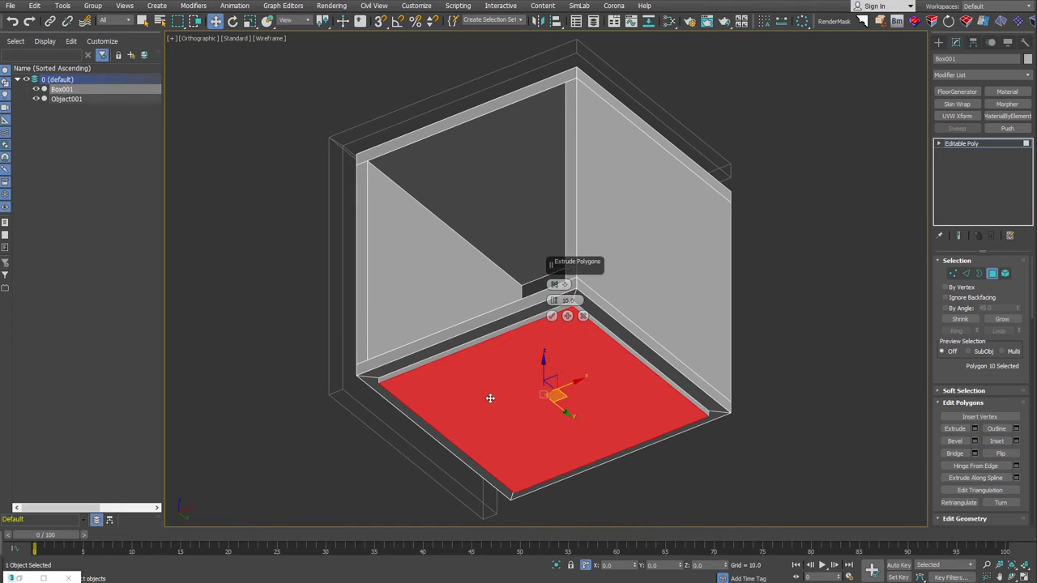
pyautogui.doubleClick(567, 300)
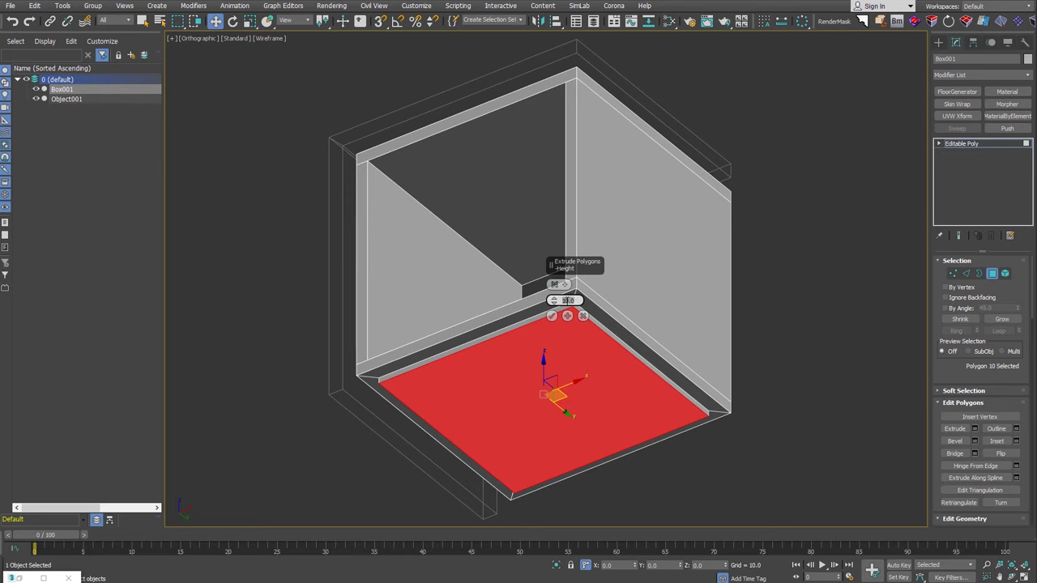
pyautogui.write('15')
pyautogui.press('Return')
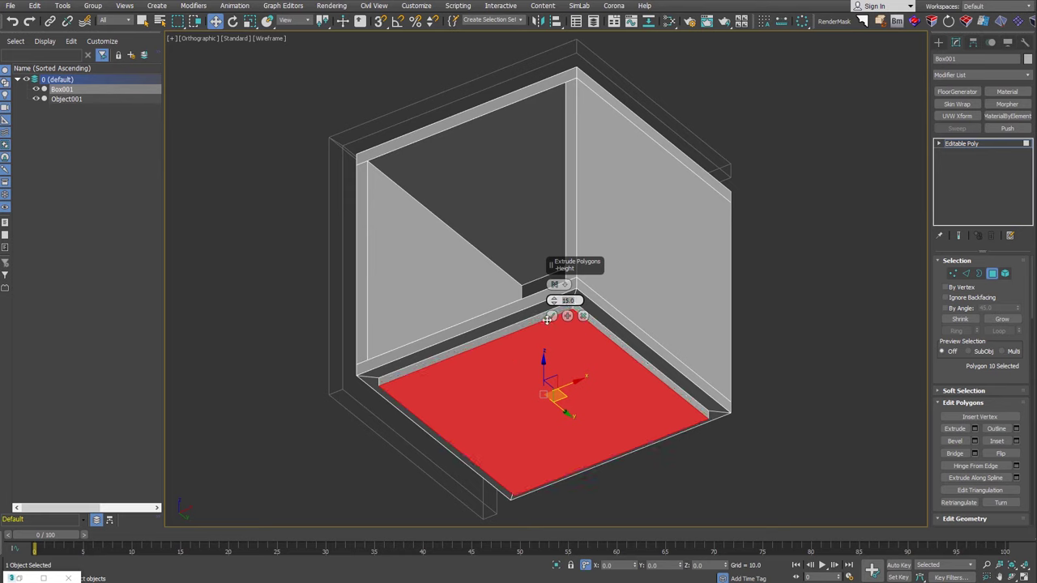
pyautogui.click(551, 315)
pyautogui.click(785, 358)
# Orbit around the cabinet to check the base, then exit Polygon sub-object level
pyautogui.keyDown('alt'); pyautogui.moveTo(653, 324); pyautogui.dragTo(664, 350, button='middle'); pyautogui.keyUp('alt')
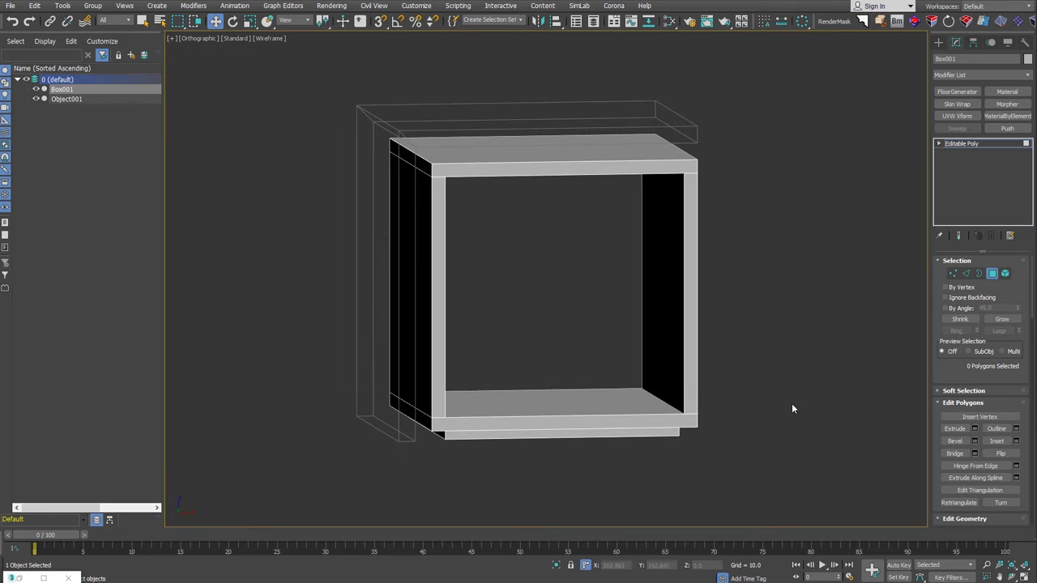
pyautogui.moveTo(618, 136)
pyautogui.keyDown('alt'); pyautogui.mouseDown(button='middle')
pyautogui.moveTo(586, 155)
pyautogui.moveTo(511, 127)
pyautogui.mouseUp(button='middle'); pyautogui.keyUp('alt')
pyautogui.keyDown('alt'); pyautogui.moveTo(432, 138); pyautogui.dragTo(514, 123, button='middle'); pyautogui.keyUp('alt')
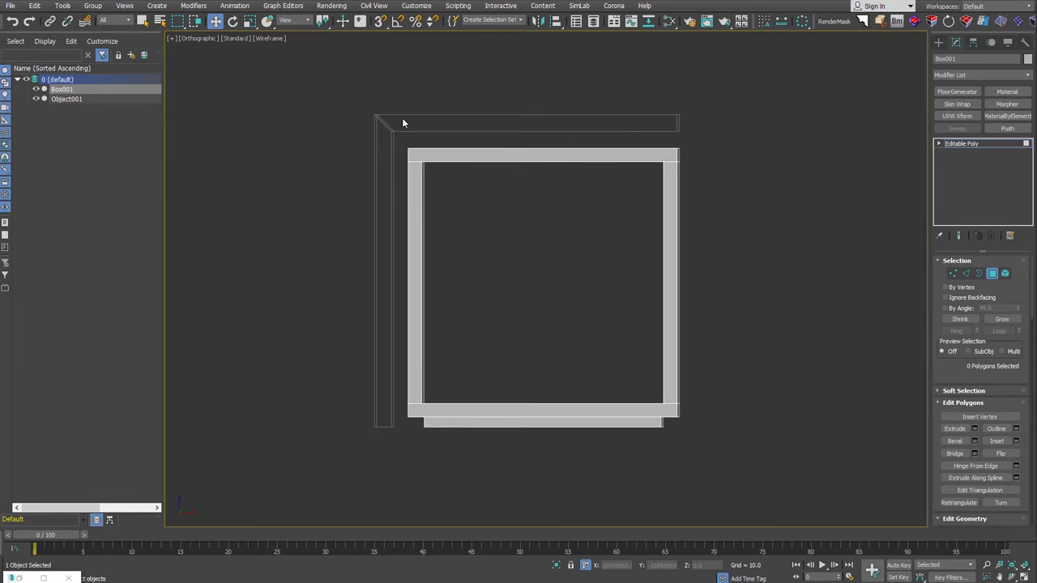
pyautogui.moveTo(407, 224)
pyautogui.keyDown('alt'); pyautogui.mouseDown(button='middle')
pyautogui.moveTo(610, 199)
pyautogui.moveTo(937, 245)
pyautogui.mouseUp(button='middle'); pyautogui.keyUp('alt')
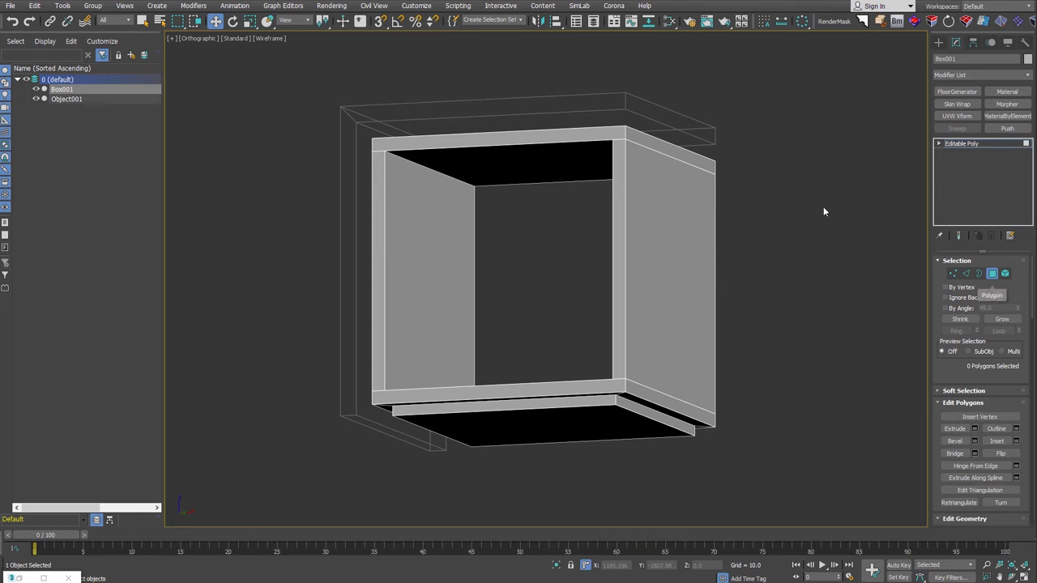
pyautogui.click(991, 274)
# Inset the top and left faces of Object001 in Polygon mode
pyautogui.click(591, 110)
pyautogui.press('4')
pyautogui.click(533, 125)
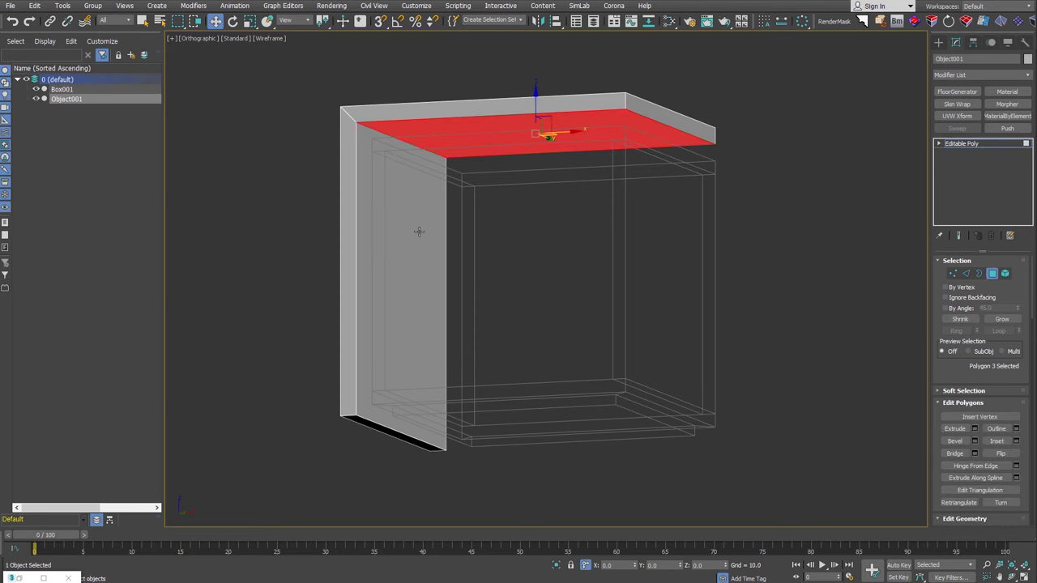
pyautogui.keyDown('ctrl'); pyautogui.click(404, 246); pyautogui.keyUp('ctrl')
pyautogui.rightClick(397, 281)
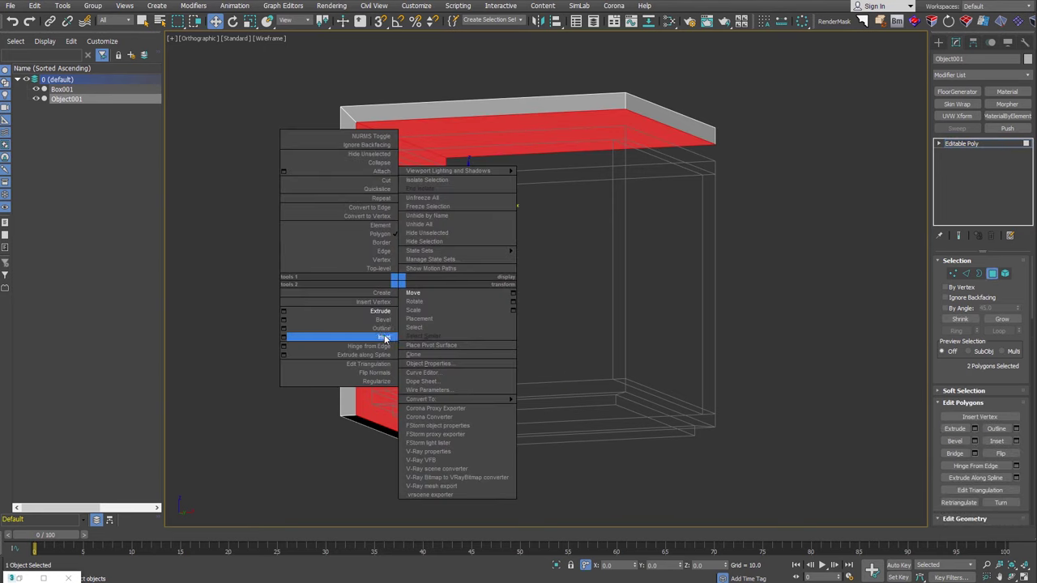
pyautogui.click(386, 336)
pyautogui.moveTo(421, 304); pyautogui.dragTo(393, 319)
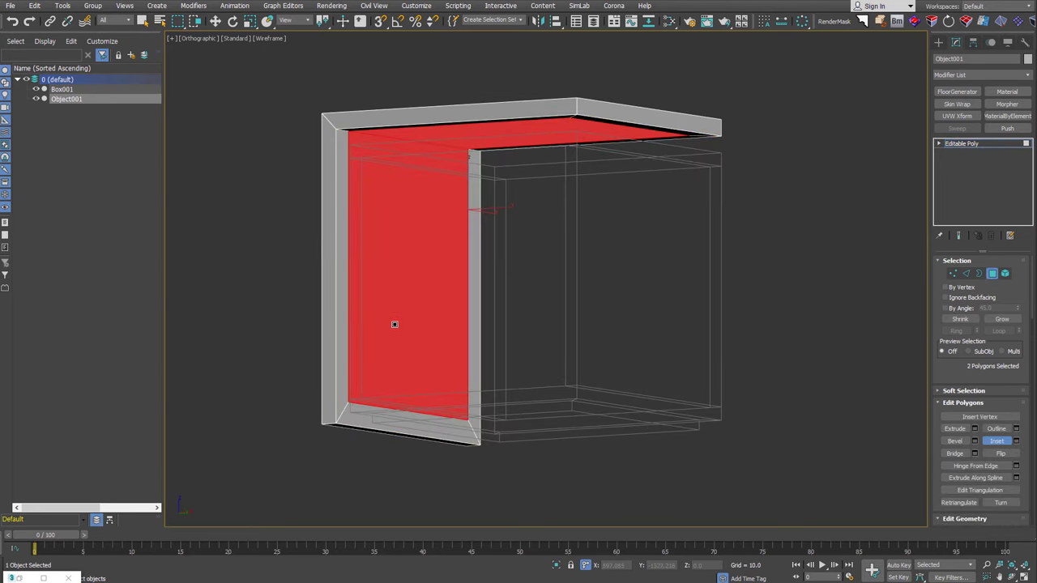
# Scale the inset faces horizontally into a narrower central strip
pyautogui.keyDown('alt'); pyautogui.moveTo(394, 322); pyautogui.dragTo(460, 174, button='middle'); pyautogui.keyUp('alt')
pyautogui.rightClick(460, 174)
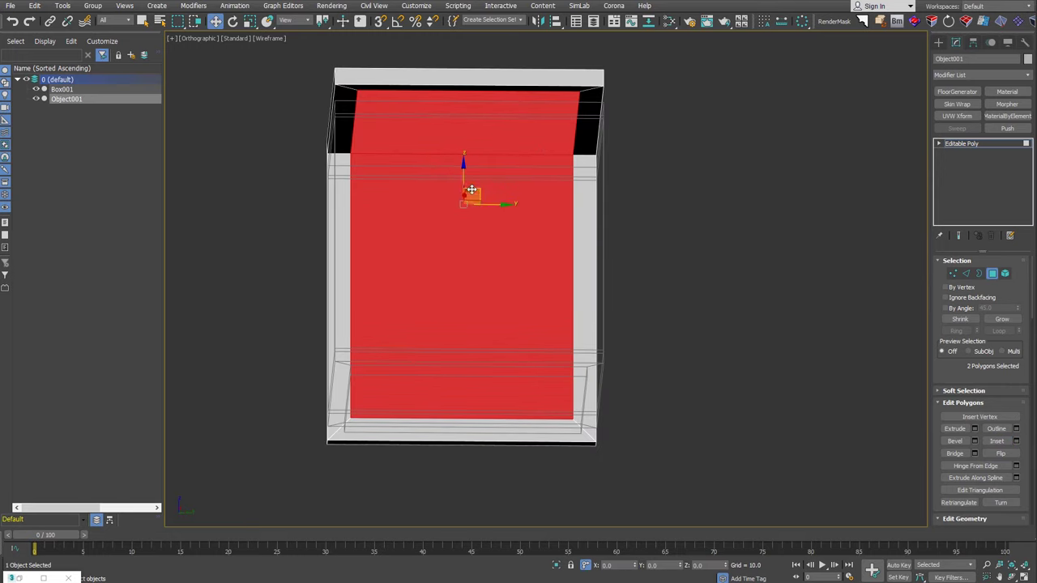
pyautogui.rightClick(486, 204)
pyautogui.click(510, 228)
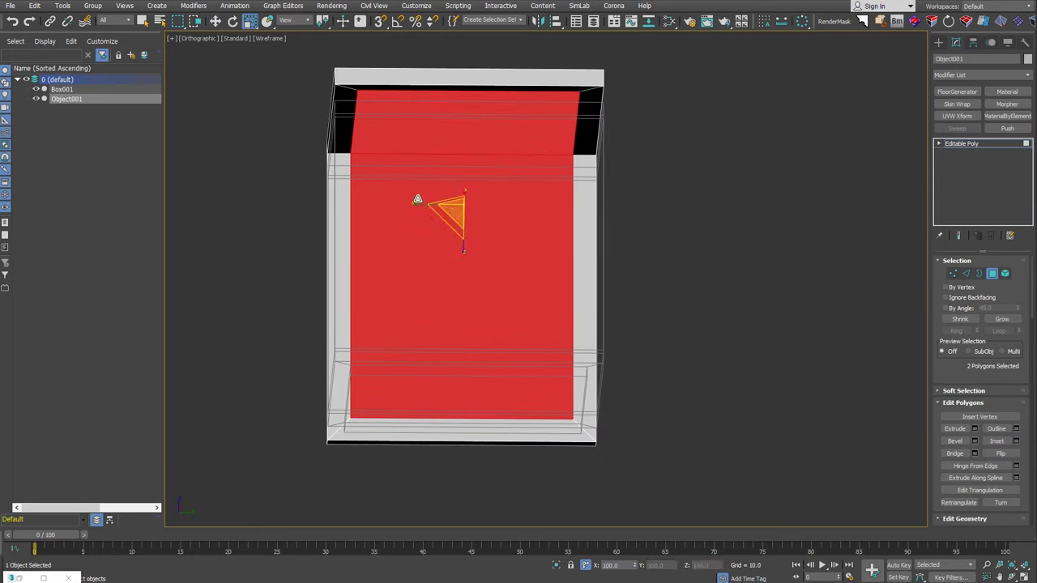
pyautogui.moveTo(418, 203); pyautogui.dragTo(430, 204)
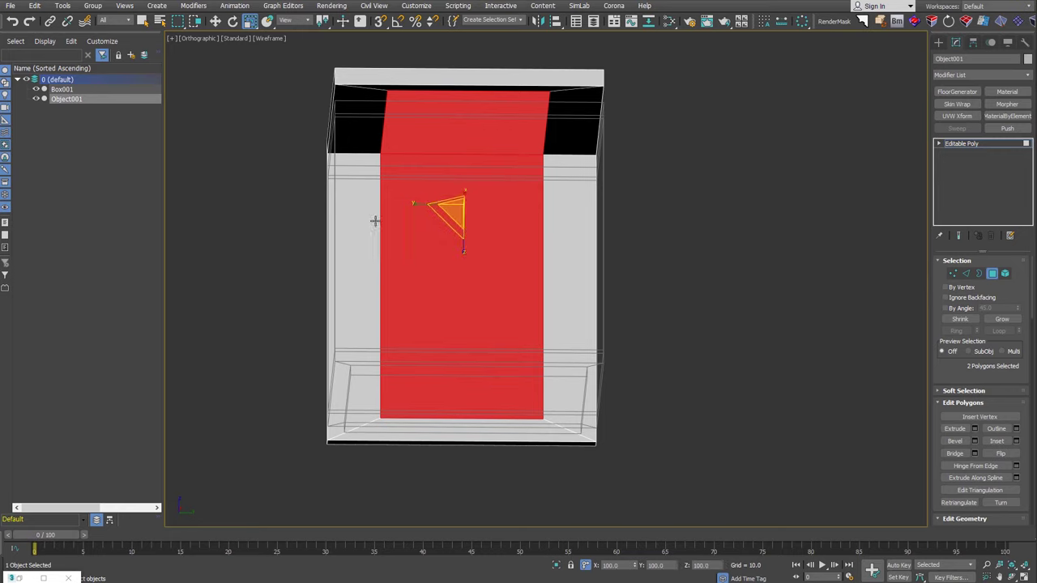
pyautogui.keyDown('alt'); pyautogui.moveTo(430, 204); pyautogui.dragTo(461, 237, button='middle'); pyautogui.keyUp('alt')
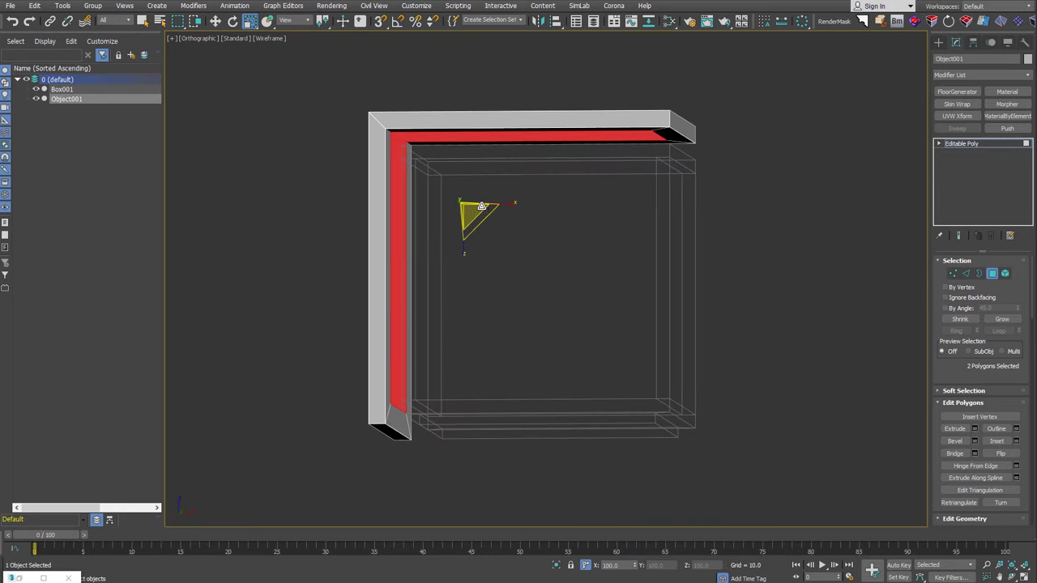
# Extrude both inset strips by height 25 along Local Normal and confirm
pyautogui.rightClick(478, 204)
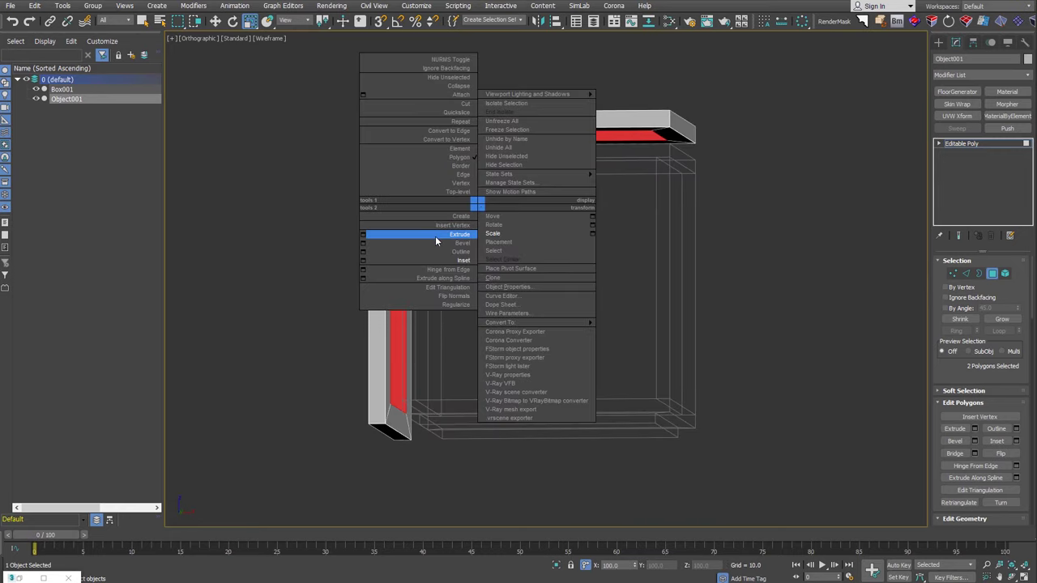
pyautogui.click(368, 233)
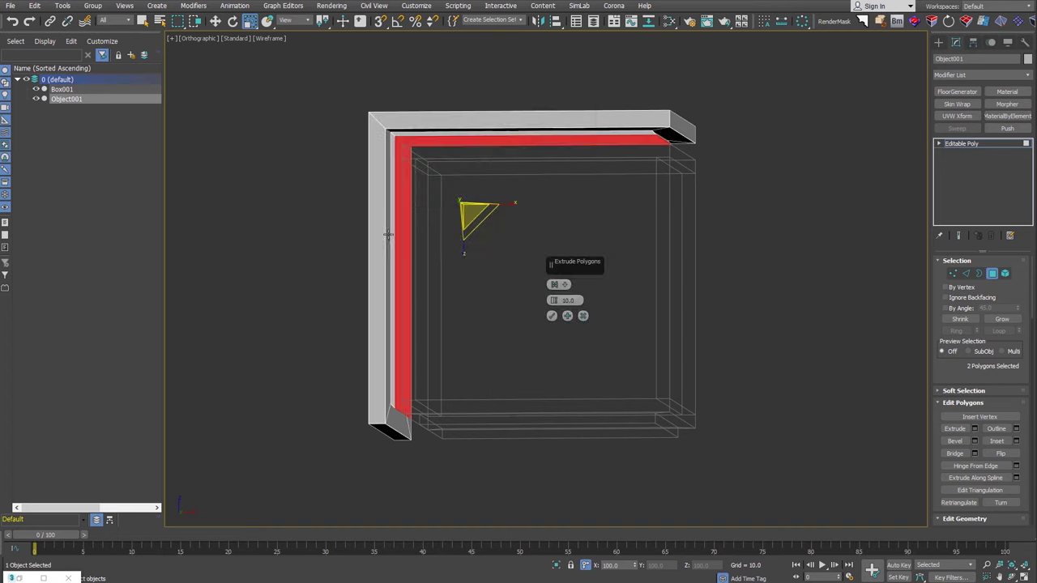
pyautogui.doubleClick(568, 301)
pyautogui.write('25')
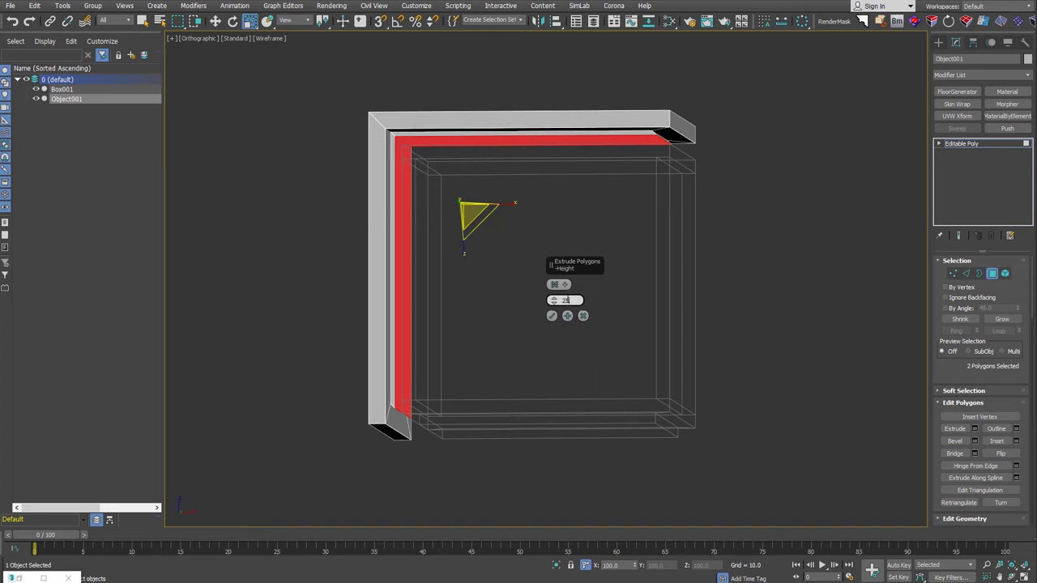
pyautogui.press('Return')
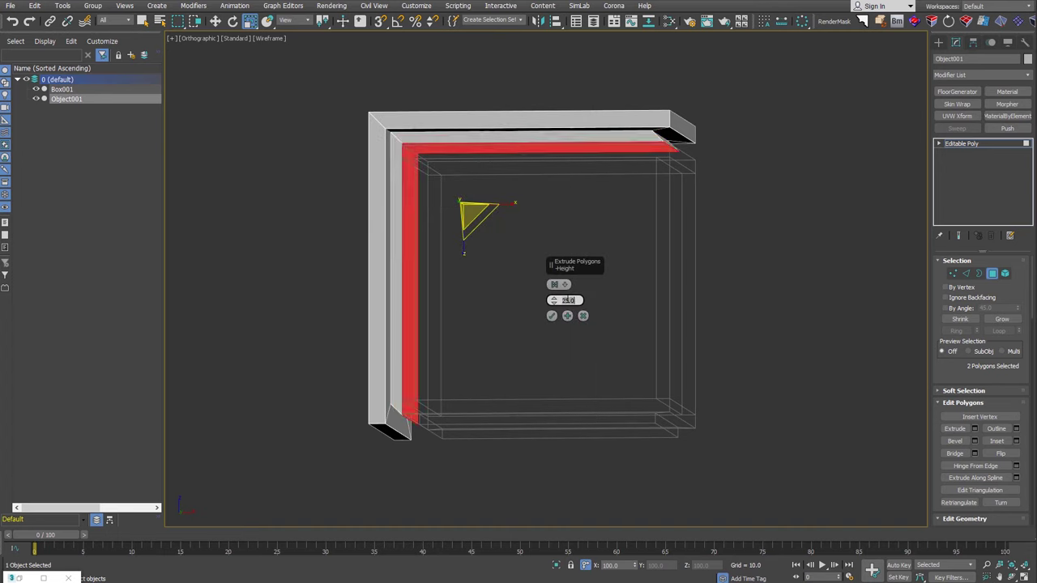
pyautogui.moveTo(600, 269); pyautogui.dragTo(783, 280)
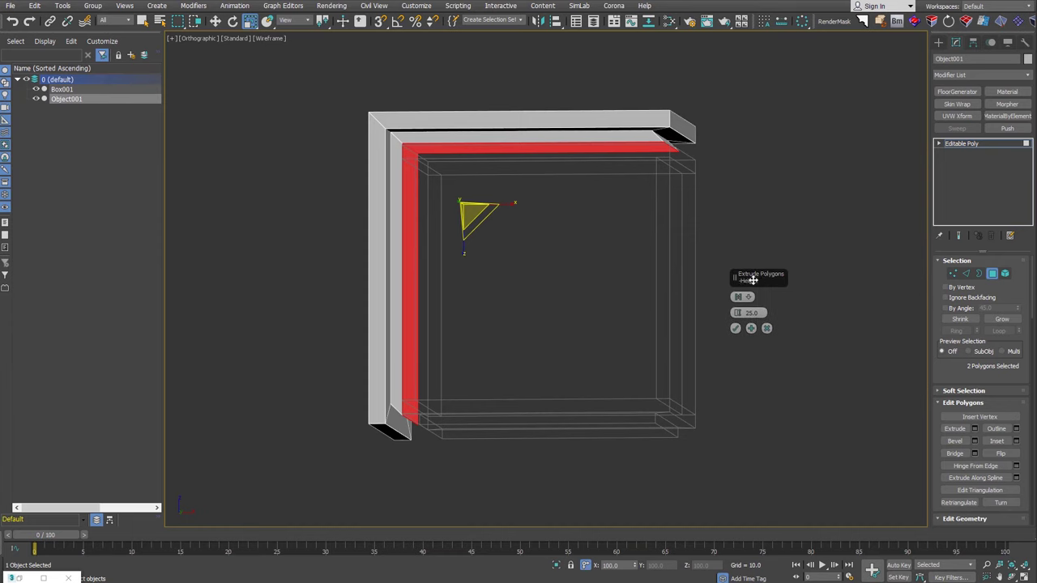
pyautogui.scroll(4, 661, 140)
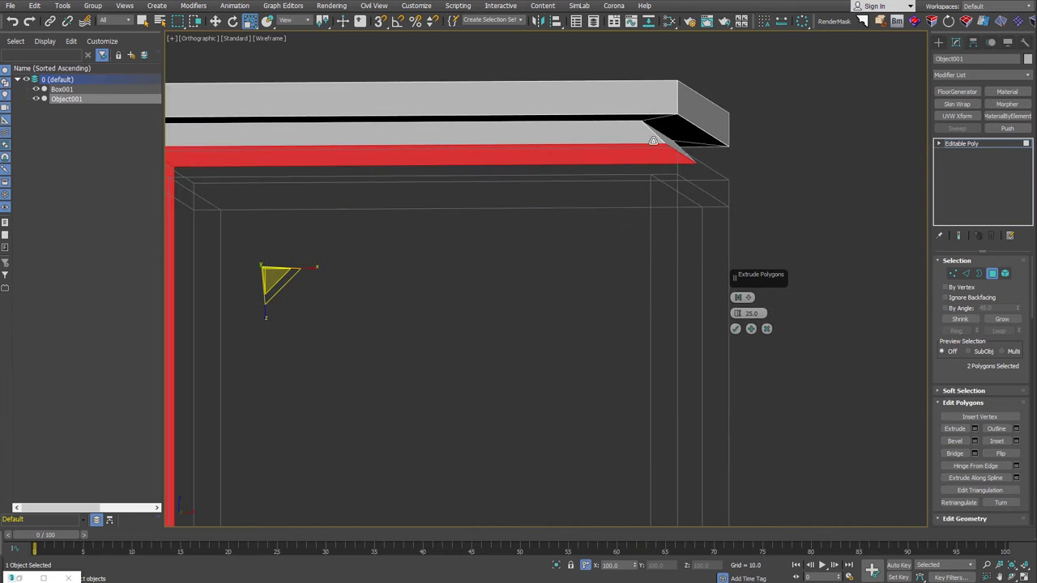
pyautogui.scroll(-2, 599, 247)
pyautogui.scroll(-1, 613, 216)
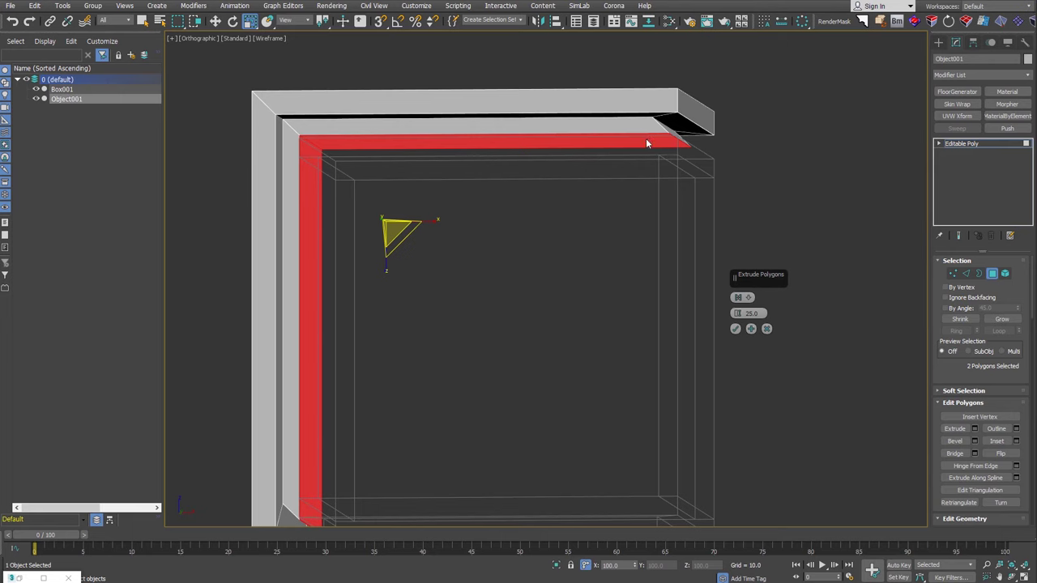
pyautogui.click(748, 298)
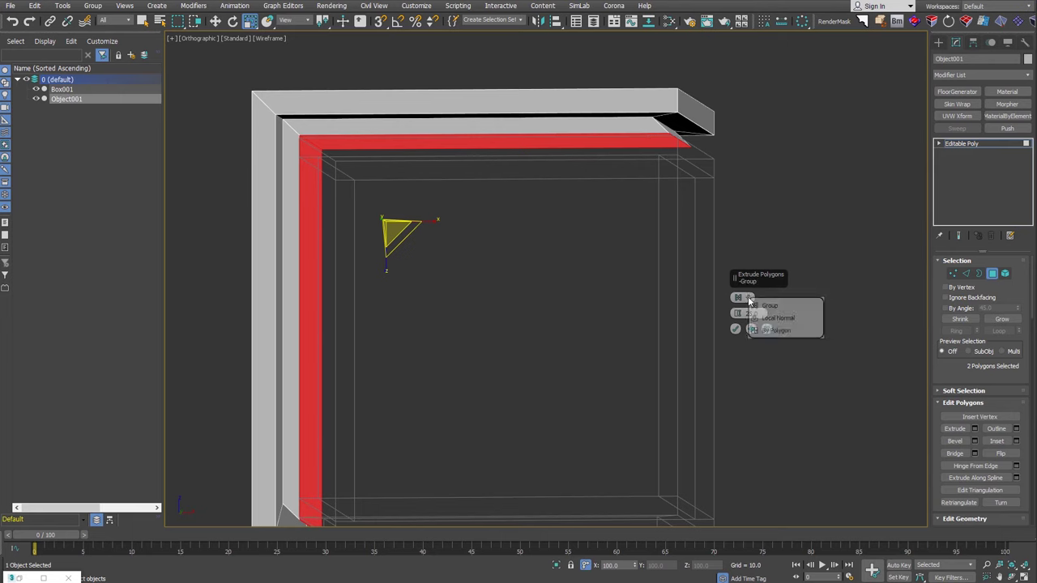
pyautogui.click(797, 318)
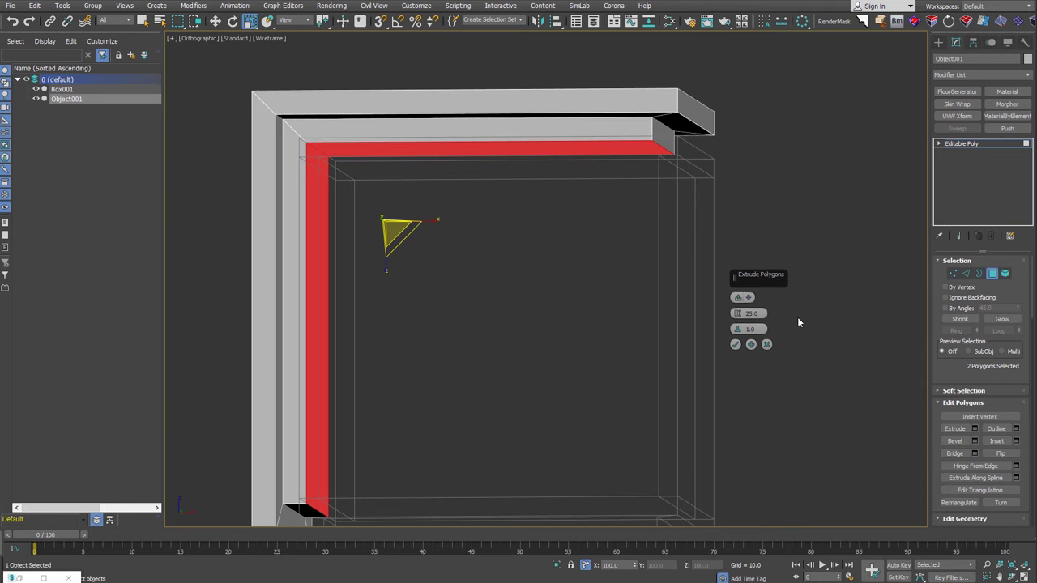
pyautogui.click(735, 343)
# Show the cabinet shaded with Edged Faces and no grid, from a three-quarter view
pyautogui.press('f')
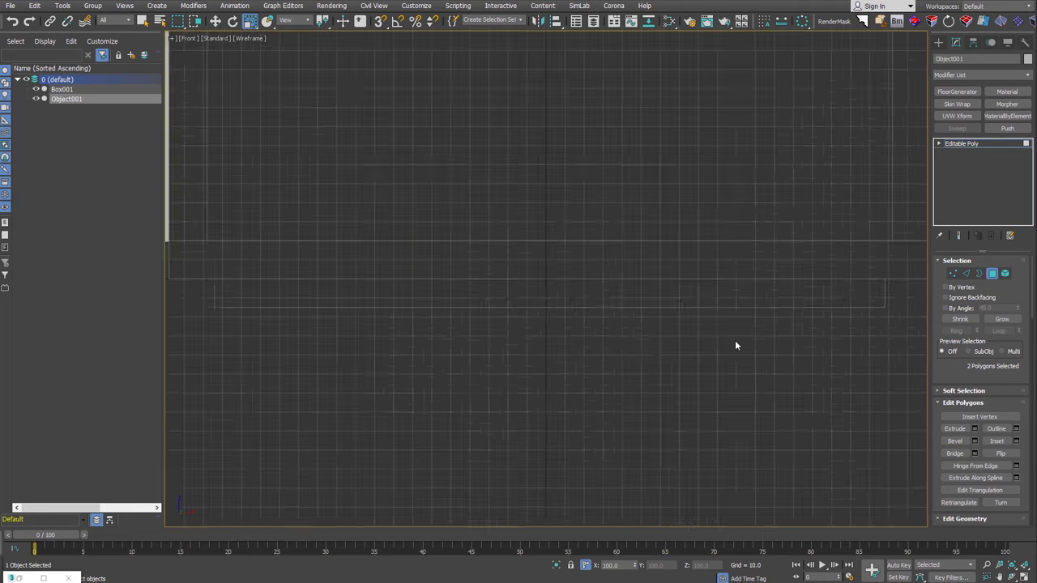
pyautogui.moveTo(428, 132); pyautogui.dragTo(485, 220, button='middle')
pyautogui.press('g')
pyautogui.press('F3')
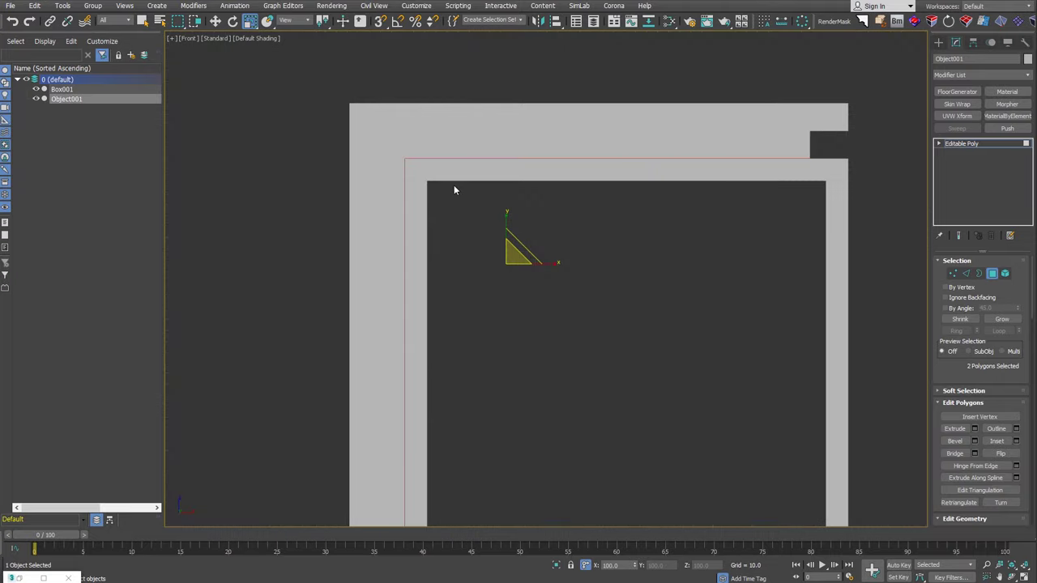
pyautogui.press('F4')
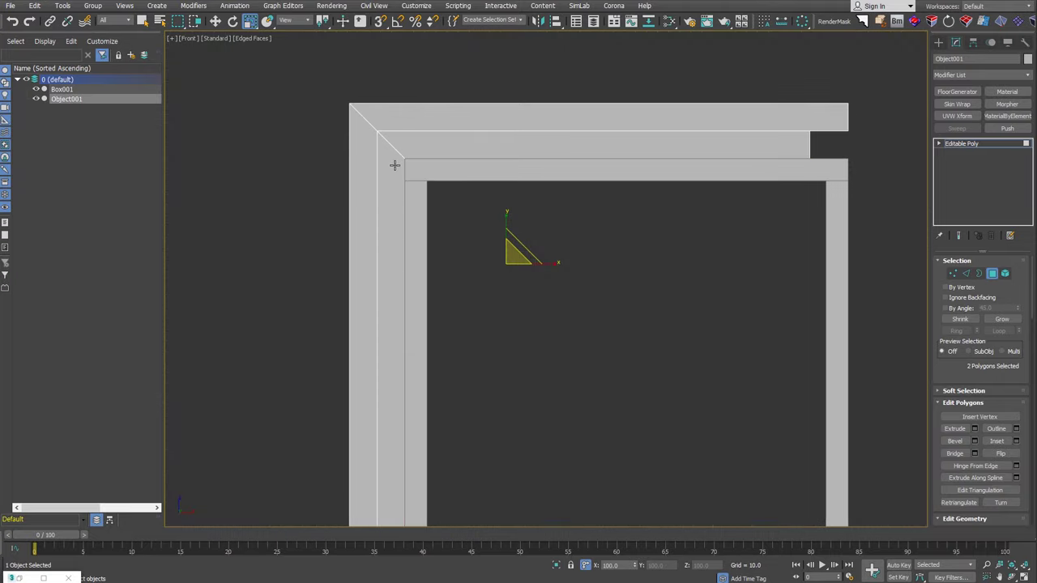
pyautogui.scroll(3, 404, 161)
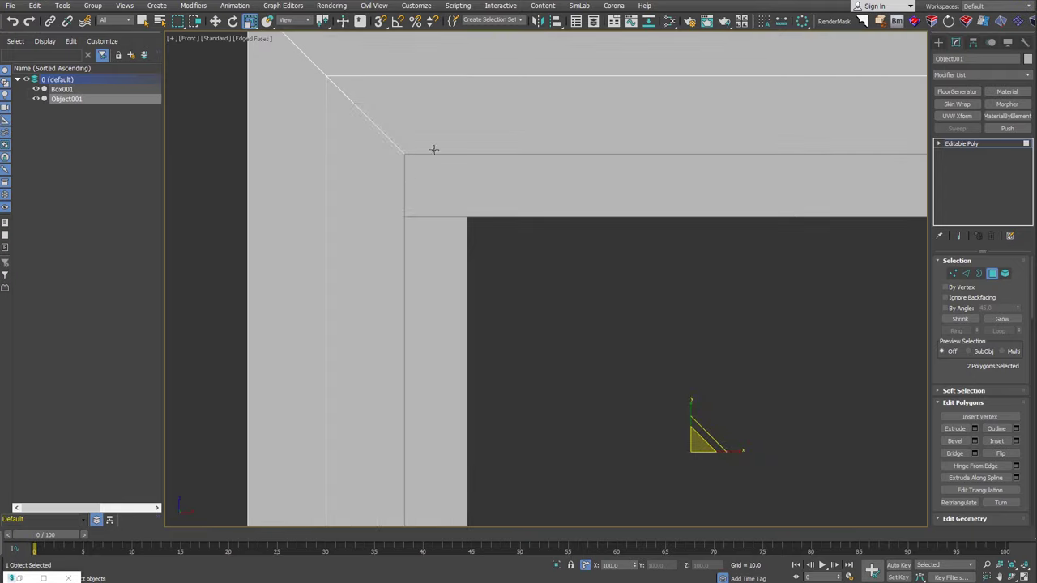
pyautogui.scroll(-1, 446, 189)
pyautogui.scroll(-1, 446, 189)
pyautogui.scroll(-1, 446, 189)
pyautogui.moveTo(482, 210)
pyautogui.keyDown('alt'); pyautogui.mouseDown(button='middle')
pyautogui.moveTo(591, 278)
pyautogui.moveTo(556, 231)
pyautogui.mouseUp(button='middle'); pyautogui.keyUp('alt')
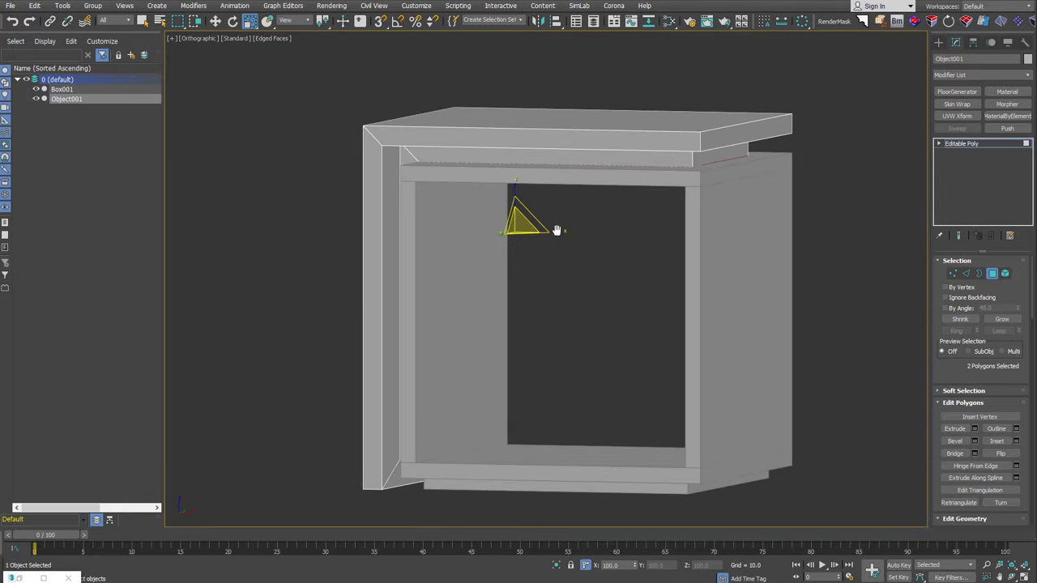
# Leave Polygon mode on Object001 and select the inner box Box001
pyautogui.click(992, 274)
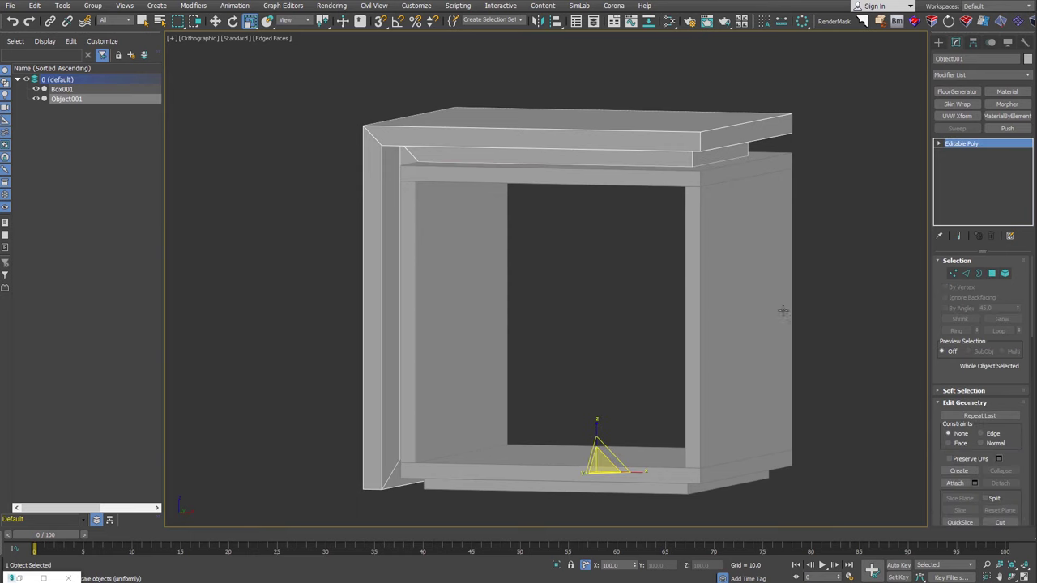
pyautogui.click(790, 351)
pyautogui.moveTo(790, 350); pyautogui.dragTo(751, 339, button='middle')
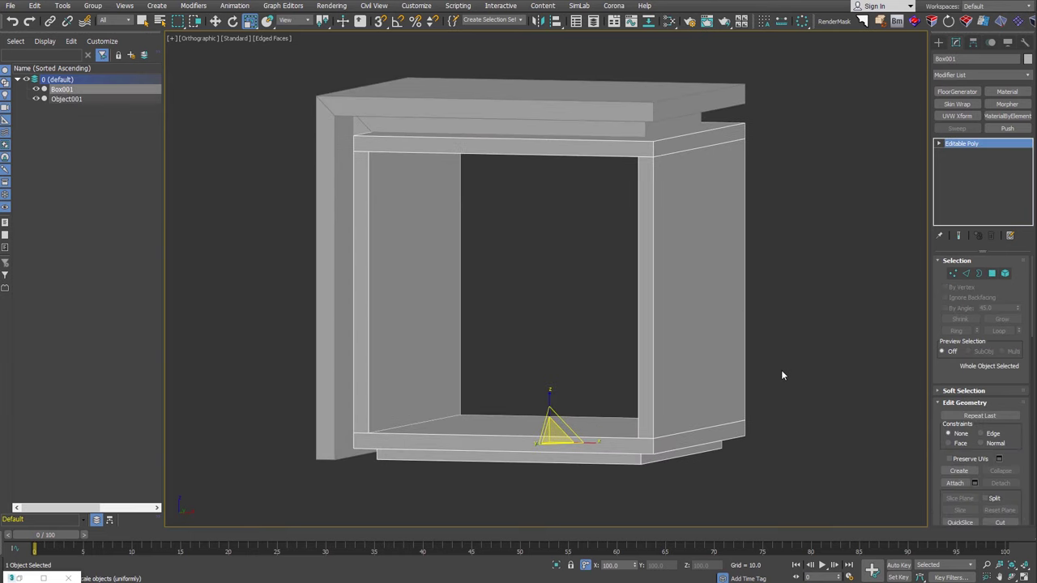
# Select Box001's two red side panels as elements and detach them as Object002
pyautogui.click(1004, 272)
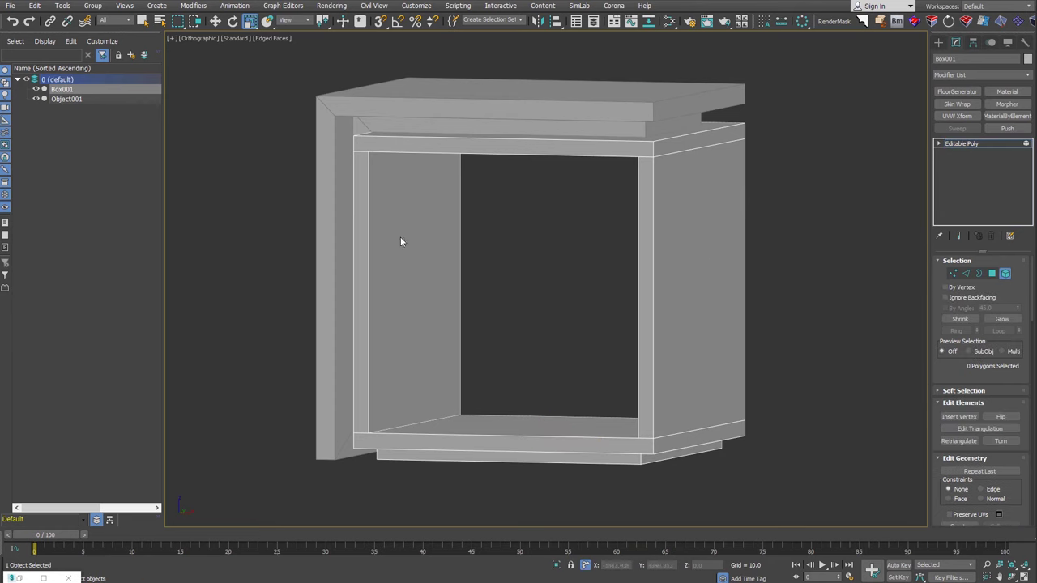
pyautogui.moveTo(310, 220); pyautogui.dragTo(310, 219)
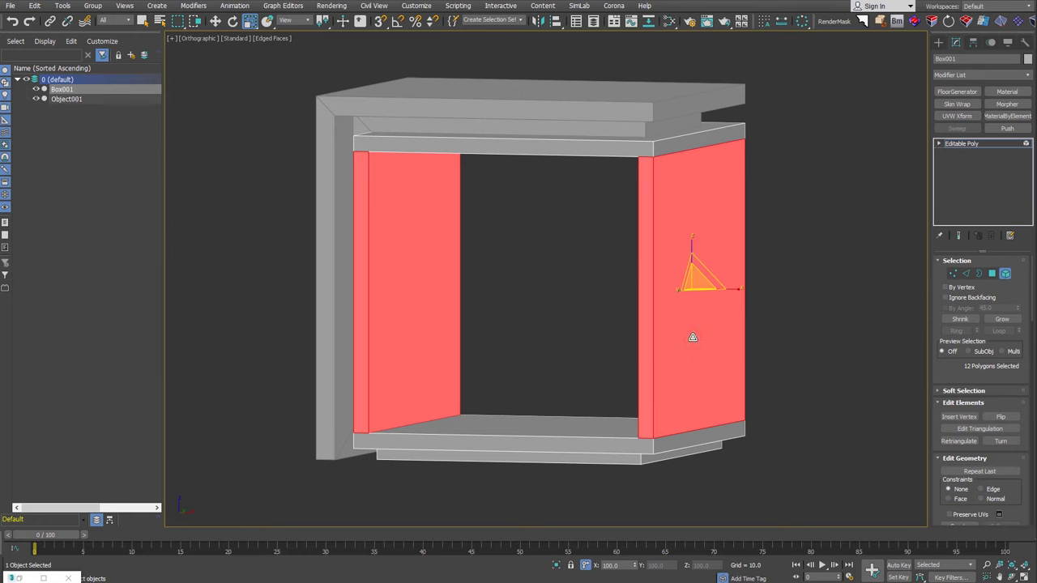
pyautogui.hotkey('alt', 'd')
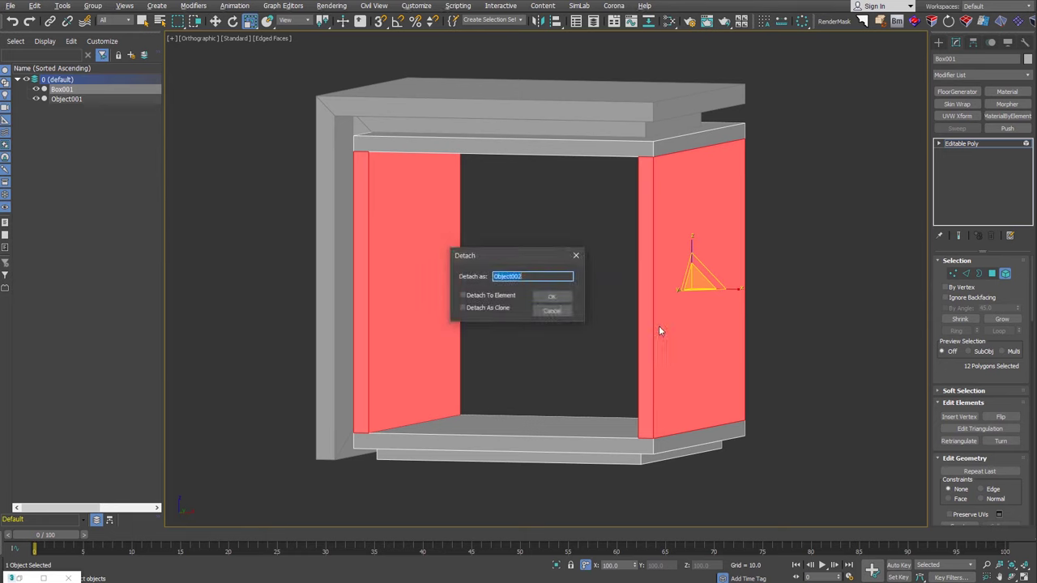
pyautogui.click(552, 296)
# Exit element mode and select the inner casing Box001
pyautogui.click(1004, 273)
pyautogui.click(855, 265)
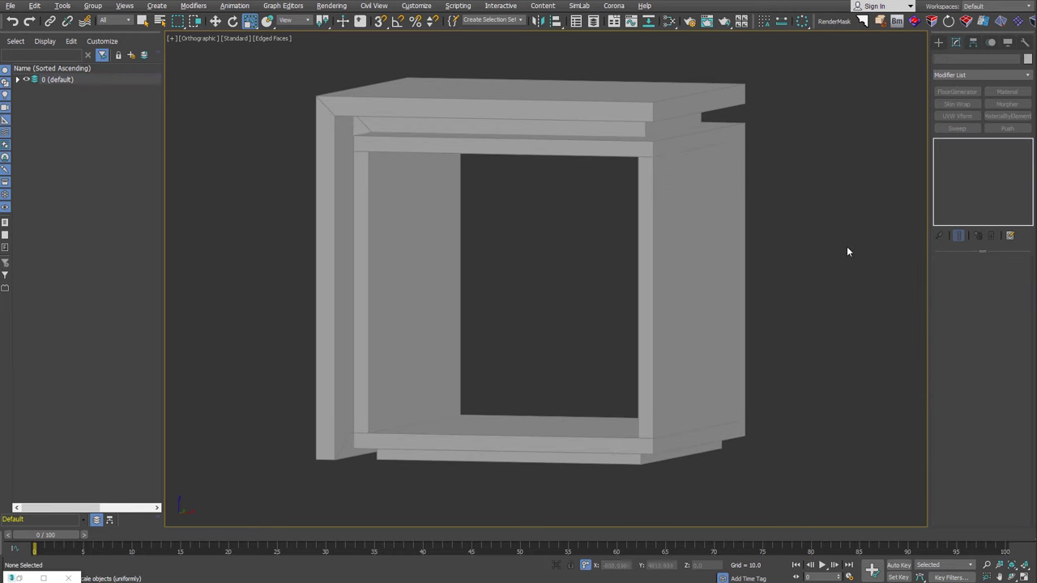
pyautogui.click(720, 142)
# Add a Material modifier (ID 1) to Box001 and Object002, then to Object001
pyautogui.keyDown('ctrl'); pyautogui.click(715, 196); pyautogui.keyUp('ctrl')
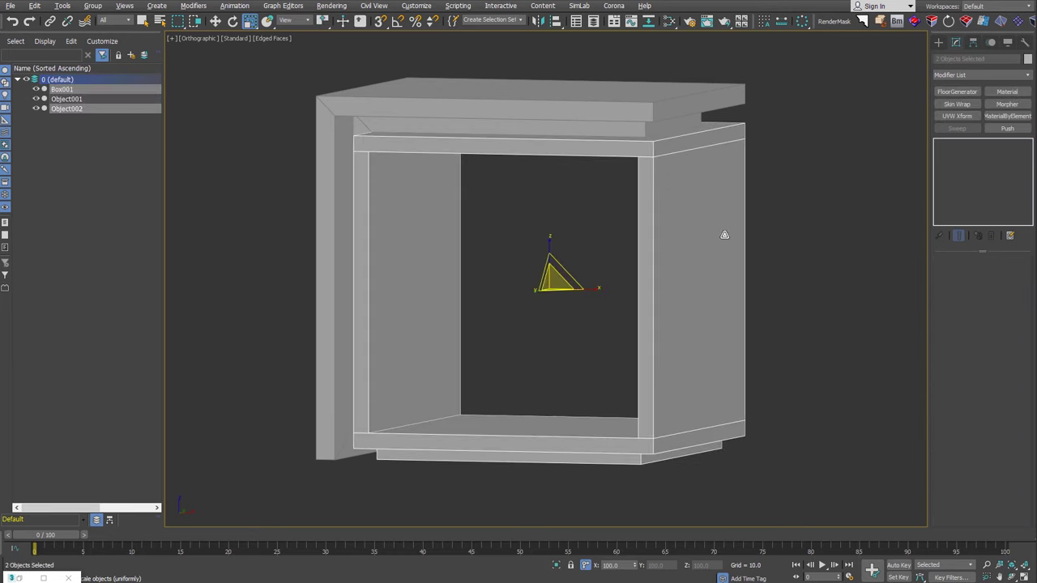
pyautogui.keyDown('alt'); pyautogui.moveTo(667, 429); pyautogui.dragTo(713, 395, button='middle'); pyautogui.keyUp('alt')
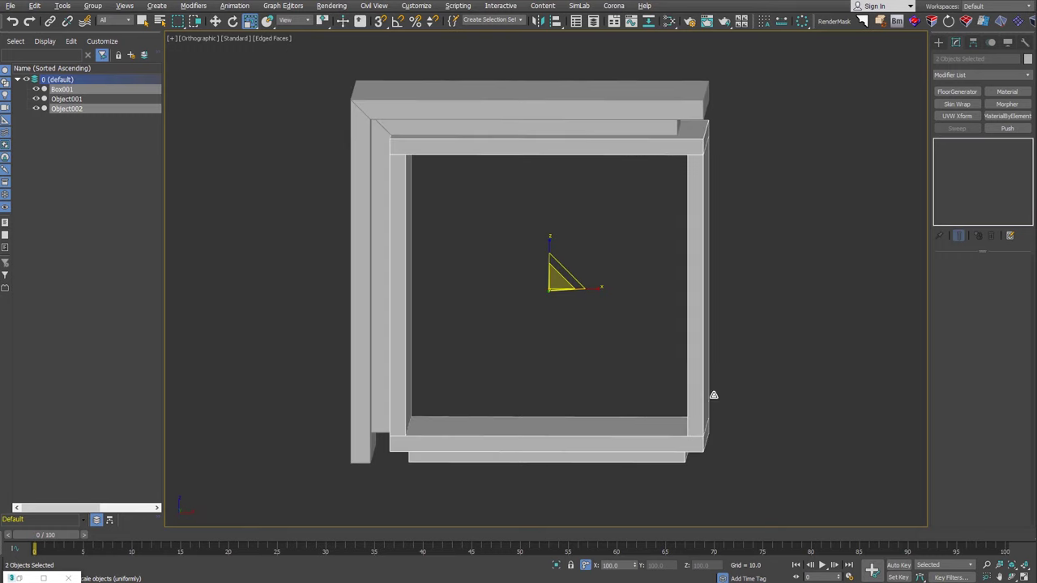
pyautogui.click(747, 447)
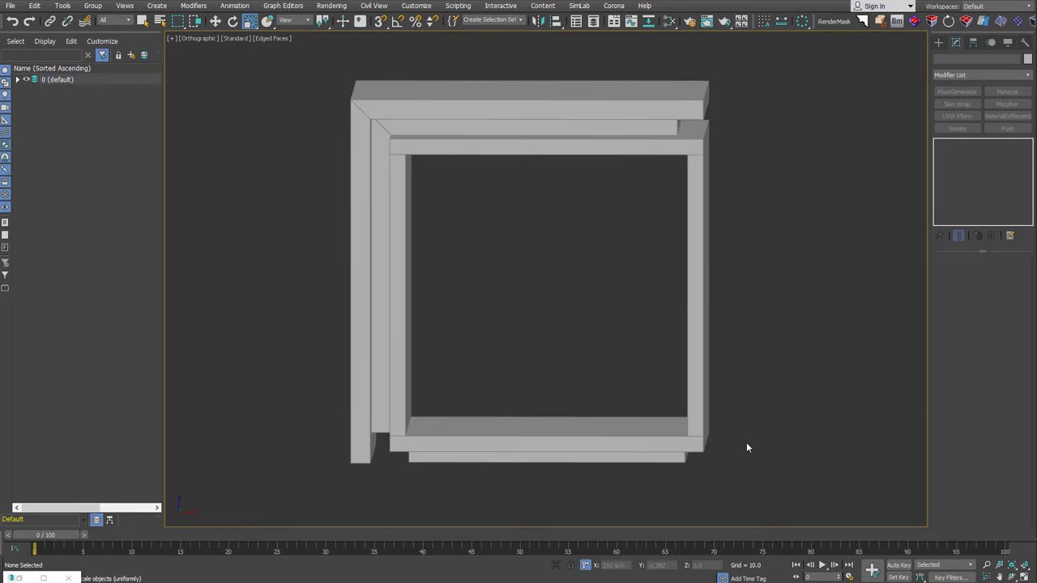
pyautogui.hotkey('ctrl', 'z')
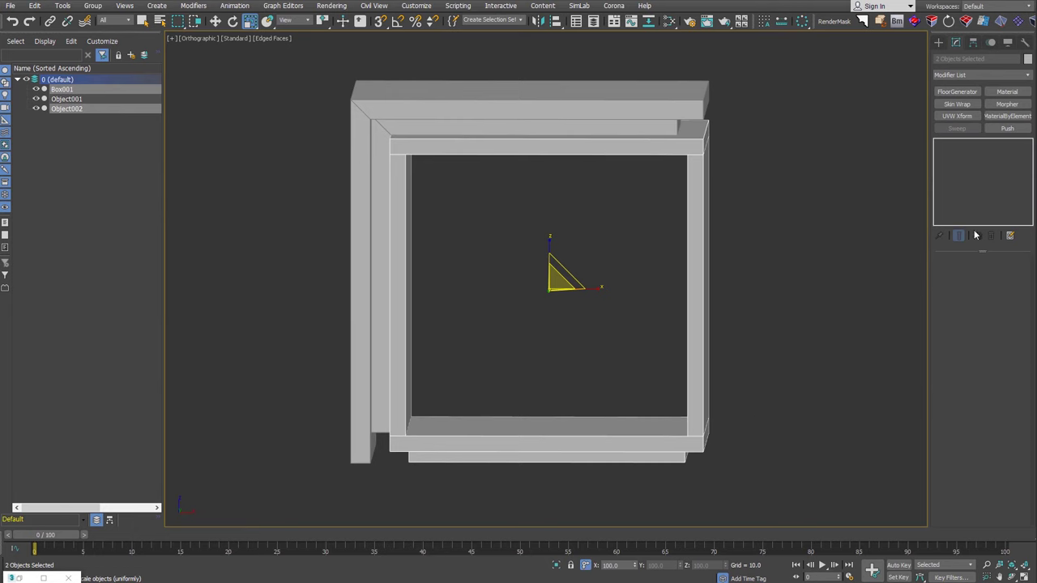
pyautogui.click(1007, 93)
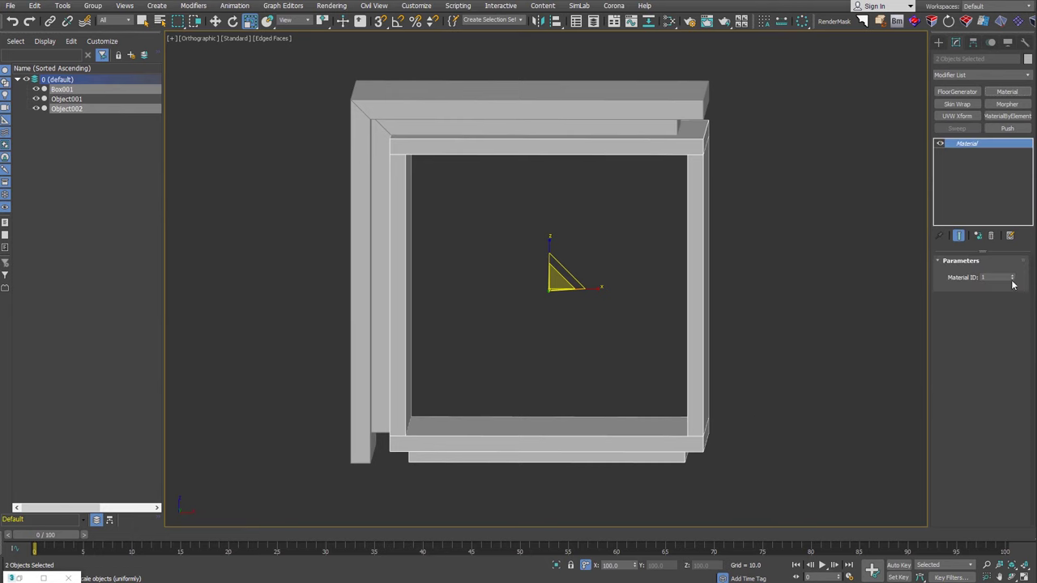
pyautogui.click(622, 99)
pyautogui.click(1007, 92)
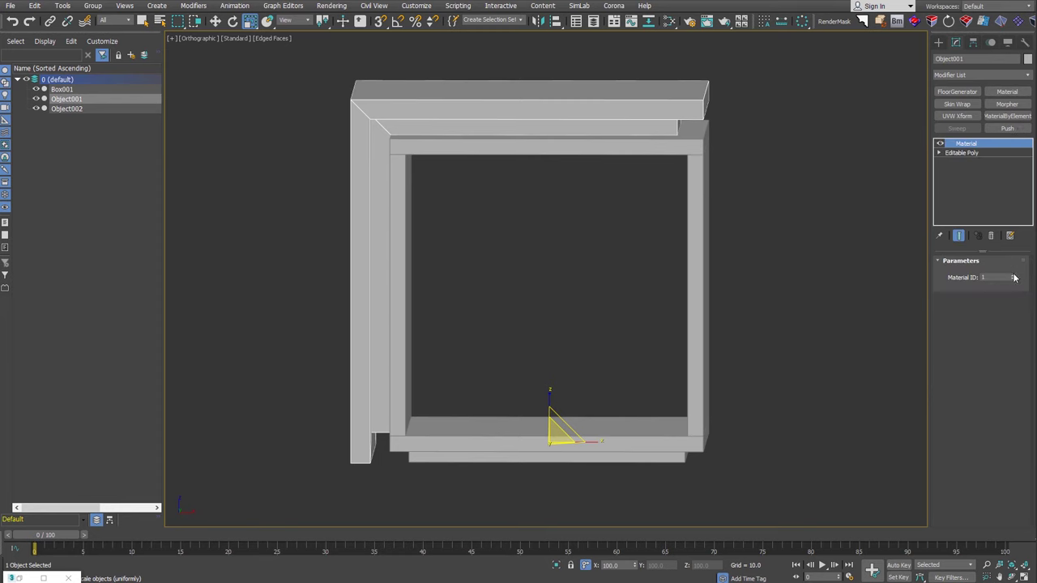
# Box-select all three cabinet objects and add a shared Edit Poly modifier
pyautogui.moveTo(831, 394); pyautogui.dragTo(804, 398, button='middle')
pyautogui.moveTo(775, 462); pyautogui.dragTo(303, 217)
pyautogui.keyDown('alt'); pyautogui.moveTo(530, 333); pyautogui.dragTo(528, 336, button='middle'); pyautogui.keyUp('alt')
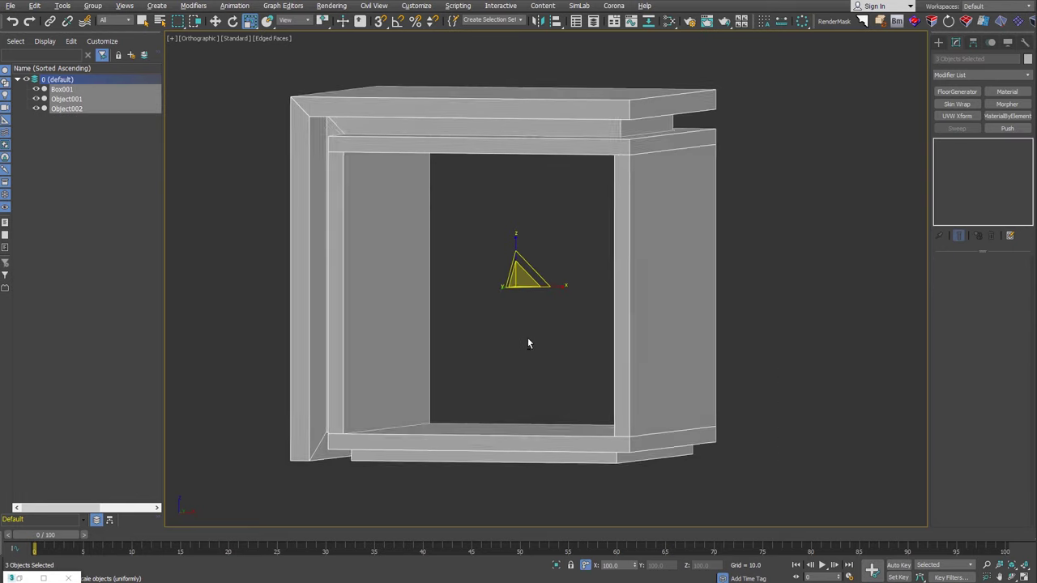
pyautogui.click(956, 116)
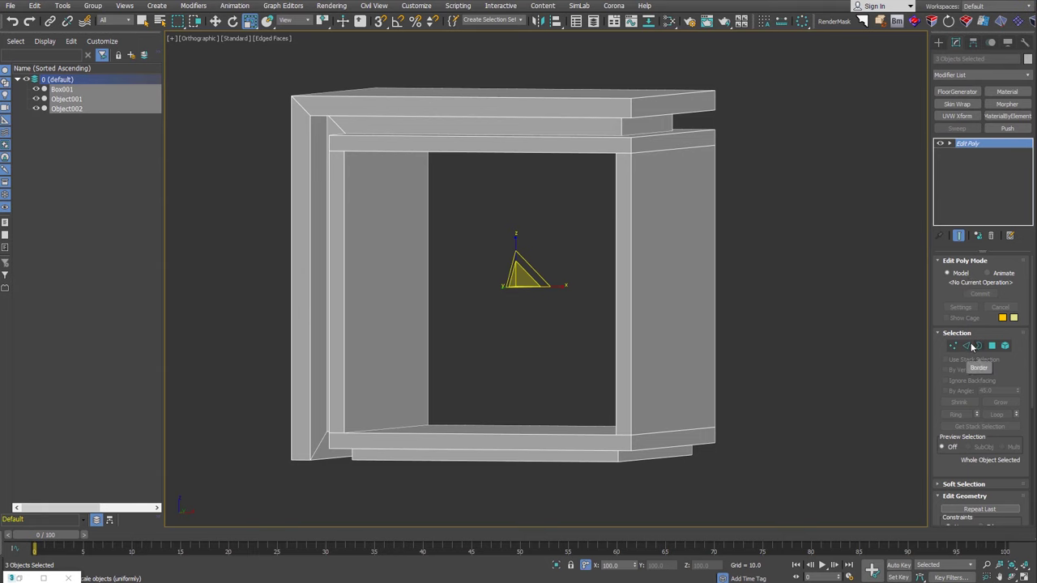
# Switch to Edge mode and select all 108 edges
pyautogui.click(967, 346)
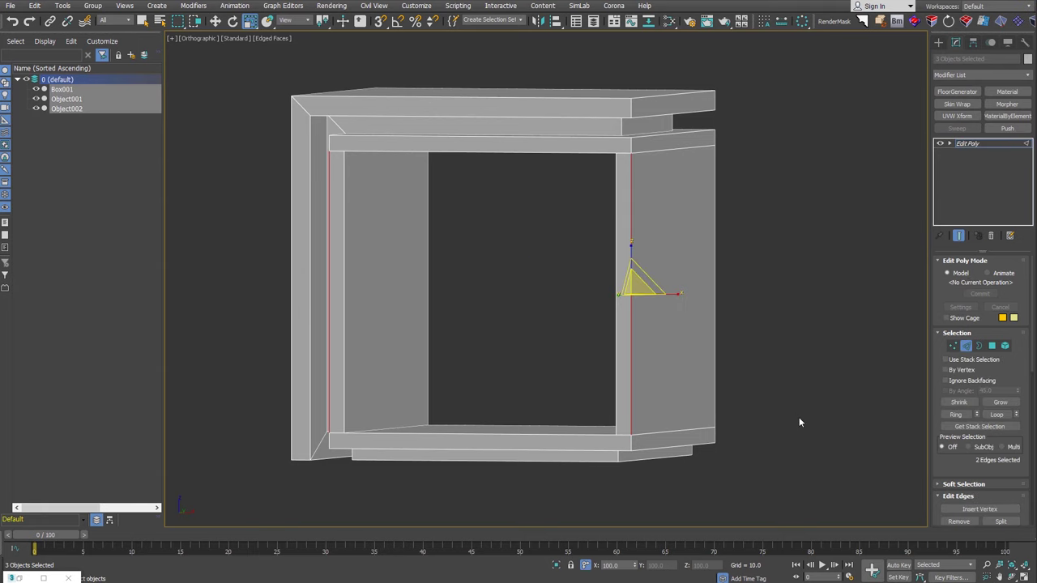
pyautogui.hotkey('ctrl', 'a')
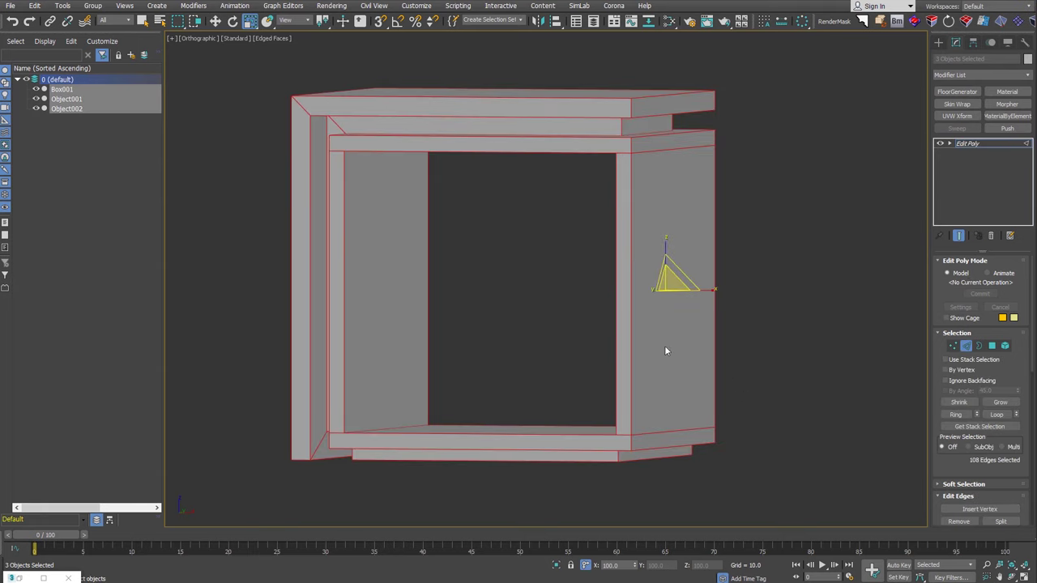
pyautogui.rightClick(630, 333)
pyautogui.keyDown('alt'); pyautogui.moveTo(643, 395); pyautogui.dragTo(626, 429, button='middle'); pyautogui.keyUp('alt')
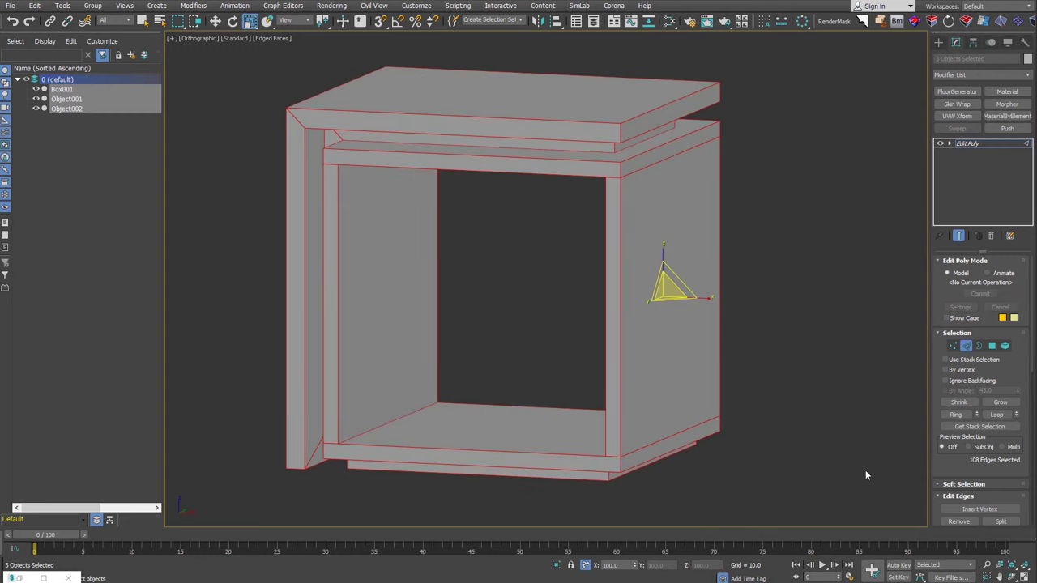
pyautogui.scroll(-5, 971, 466)
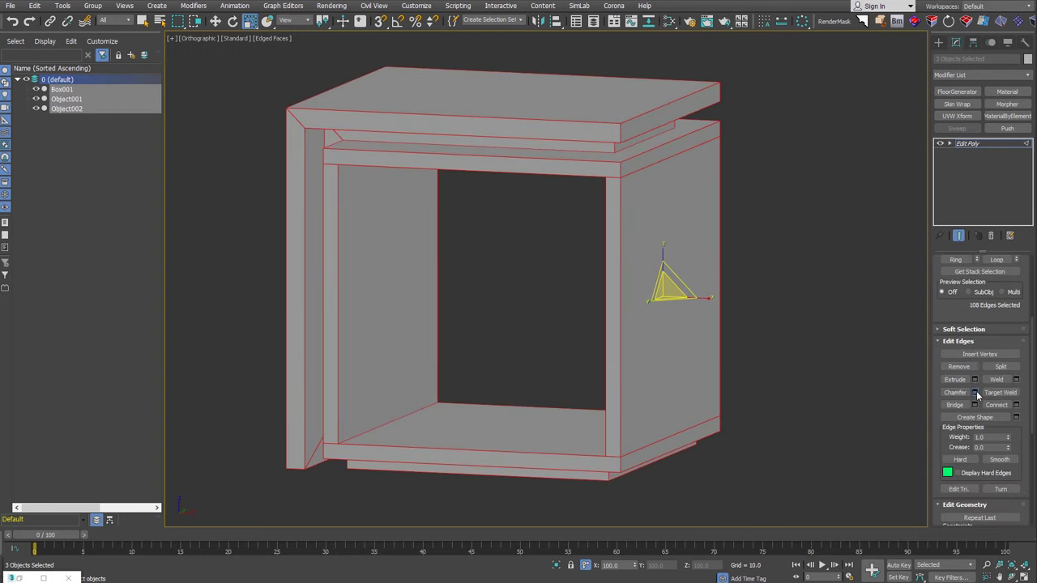
# Chamfer all edges with amount 1.5, Quad Chamfer, 3 segments and tension 0.5
pyautogui.click(976, 390)
pyautogui.click(749, 313)
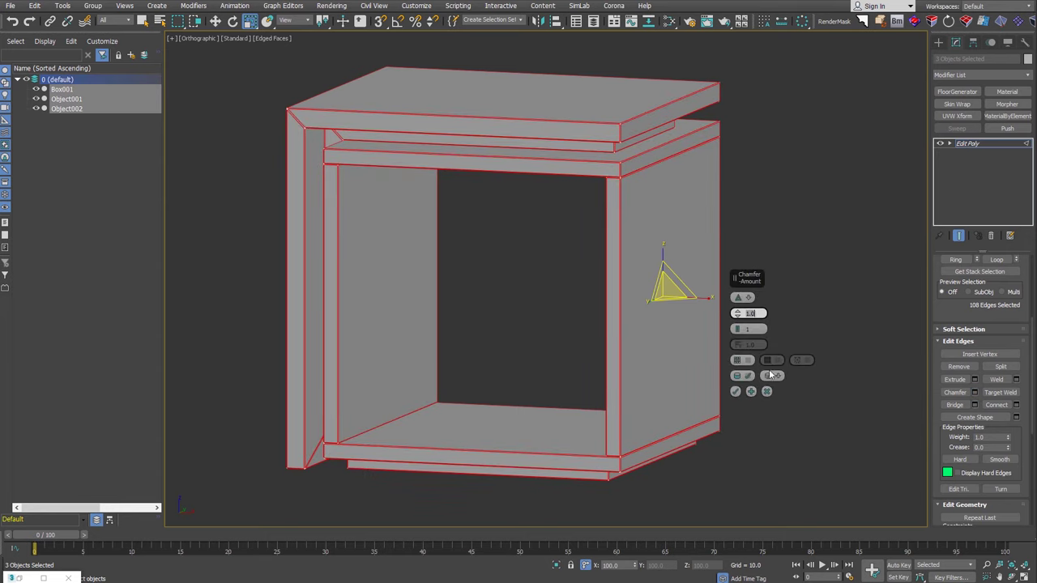
pyautogui.write('15')
pyautogui.write('.5')
pyautogui.press('Return')
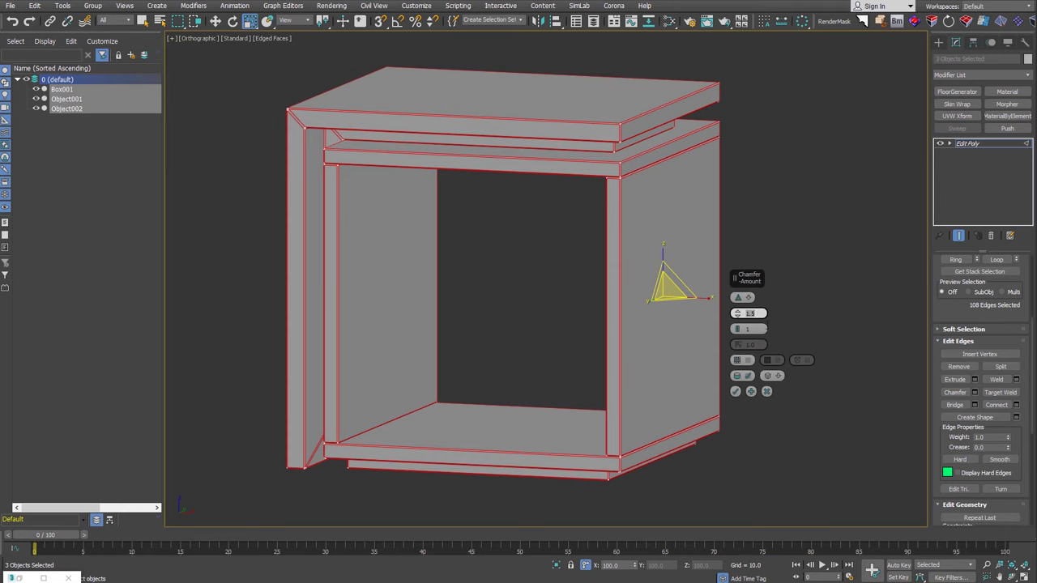
pyautogui.click(742, 298)
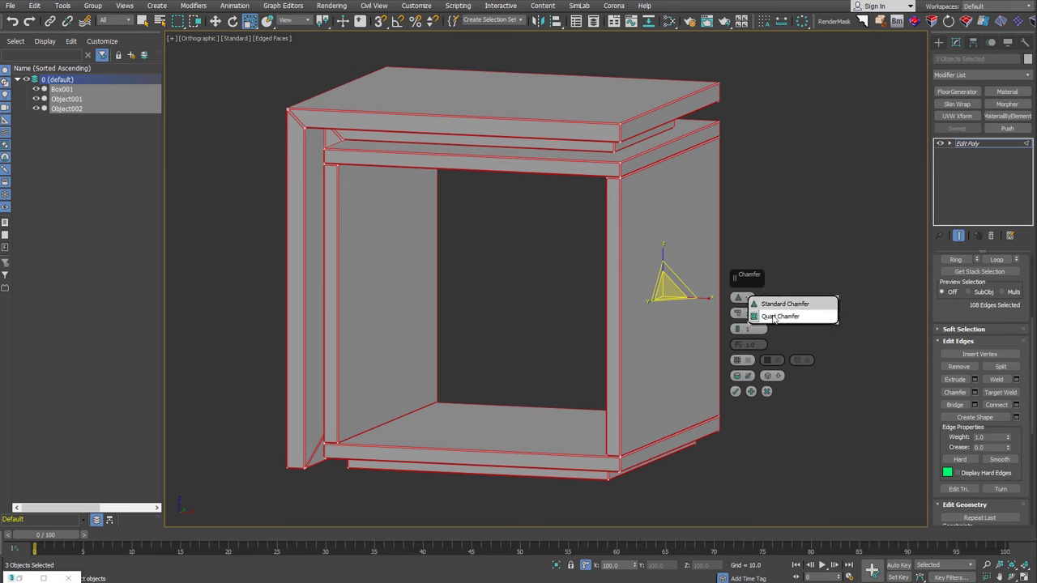
pyautogui.click(775, 318)
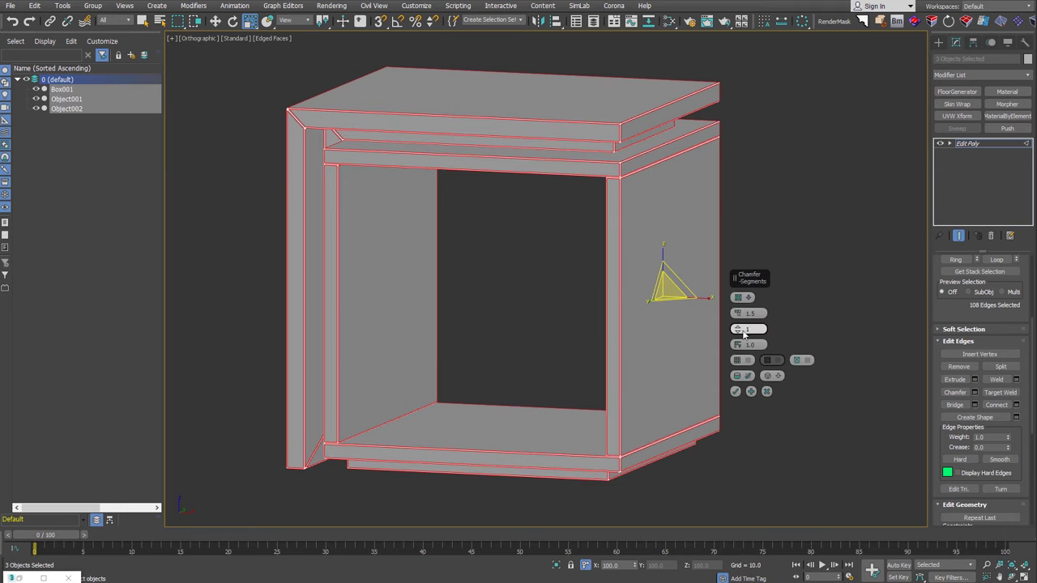
pyautogui.click(739, 329)
pyautogui.click(740, 329)
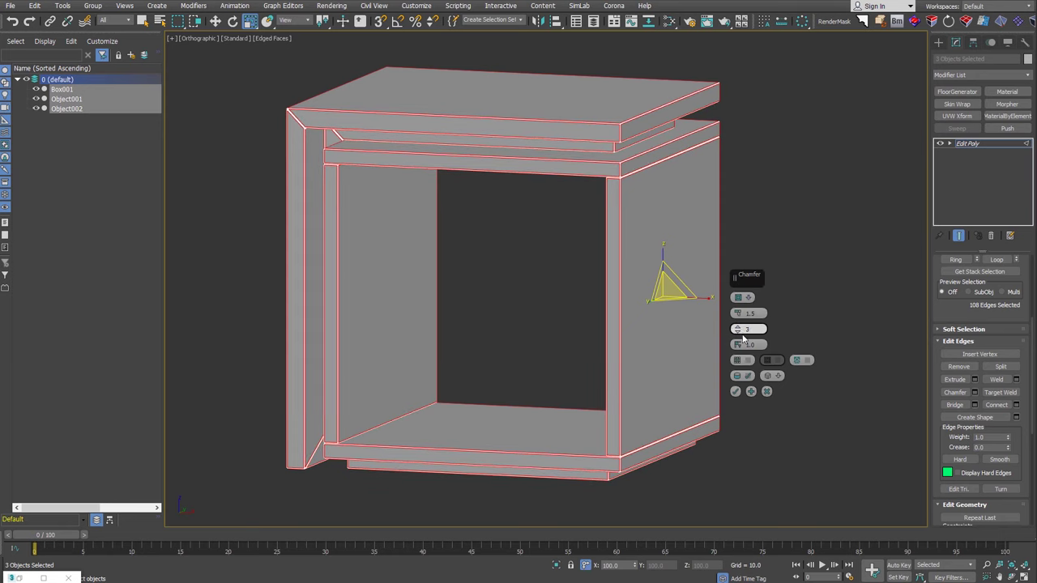
pyautogui.doubleClick(762, 344)
pyautogui.write('0.5')
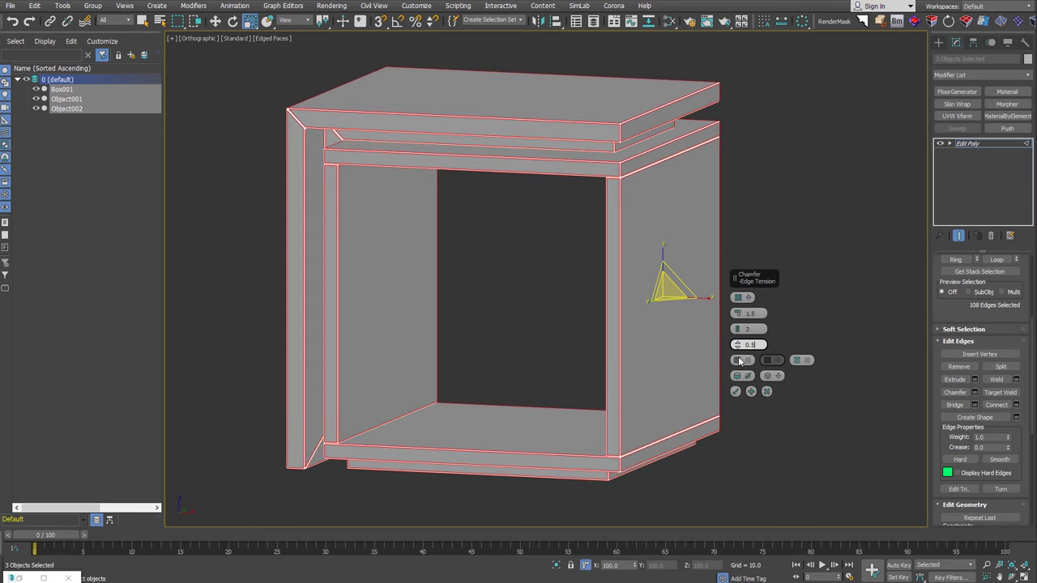
pyautogui.press('Return')
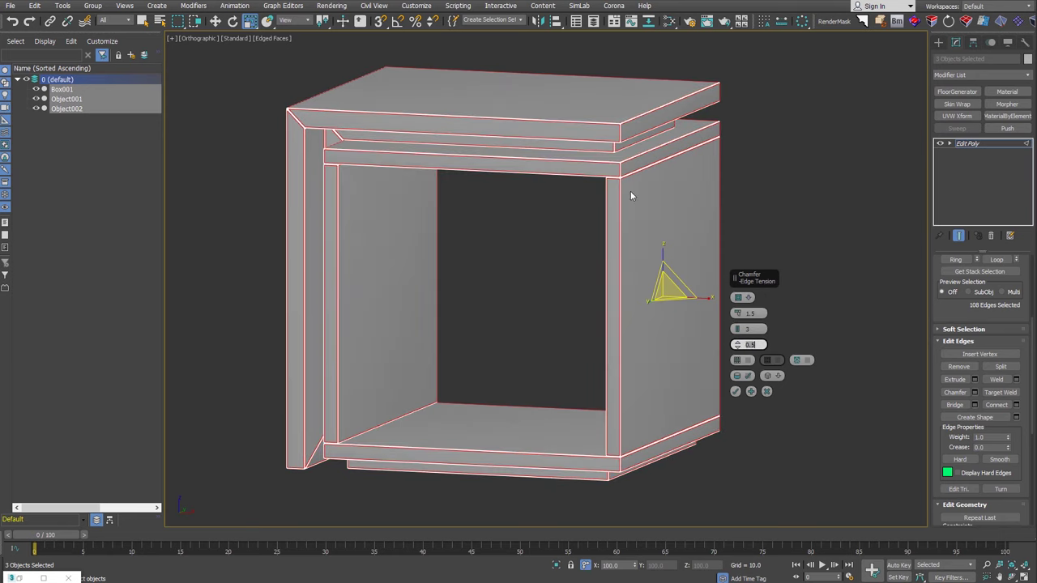
pyautogui.scroll(5, 646, 222)
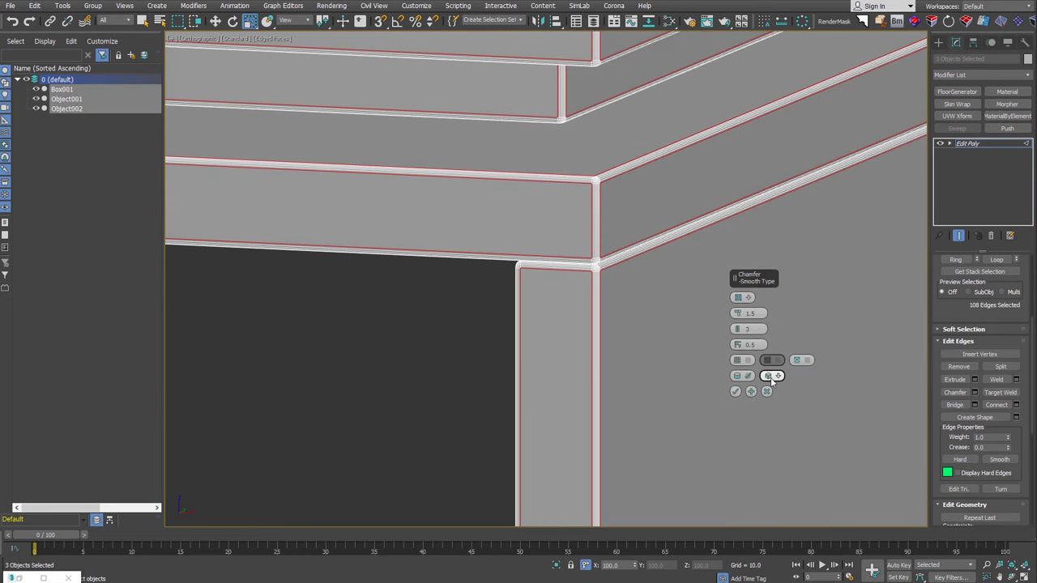
pyautogui.click(735, 392)
# Exit Edge mode and open the Slate Material Editor
pyautogui.scroll(-2, 734, 392)
pyautogui.moveTo(734, 392); pyautogui.dragTo(722, 294, button='middle')
pyautogui.scroll(-2, 721, 295)
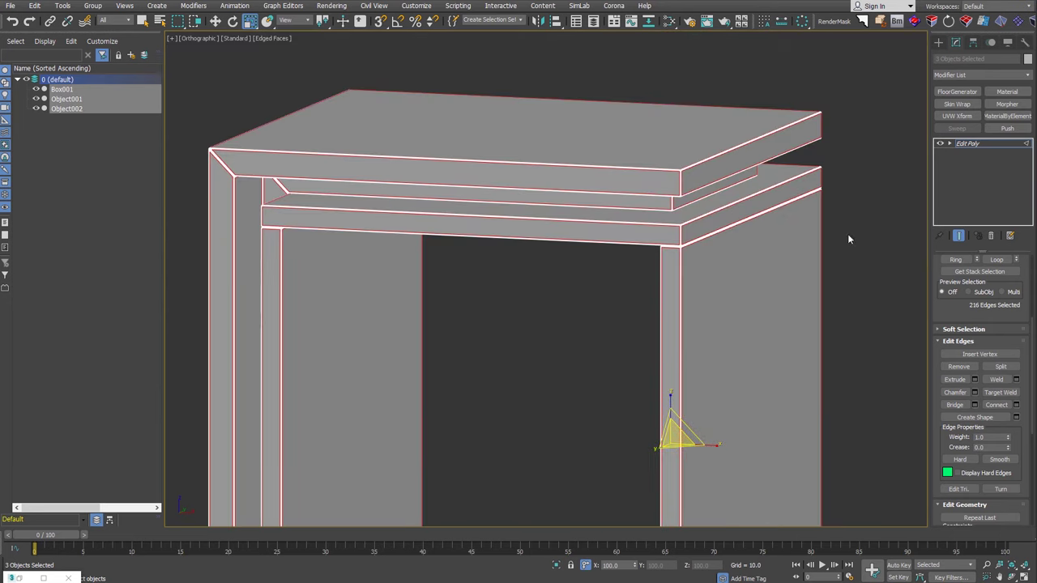
pyautogui.click(998, 143)
pyautogui.scroll(-1, 761, 264)
pyautogui.scroll(-2, 761, 262)
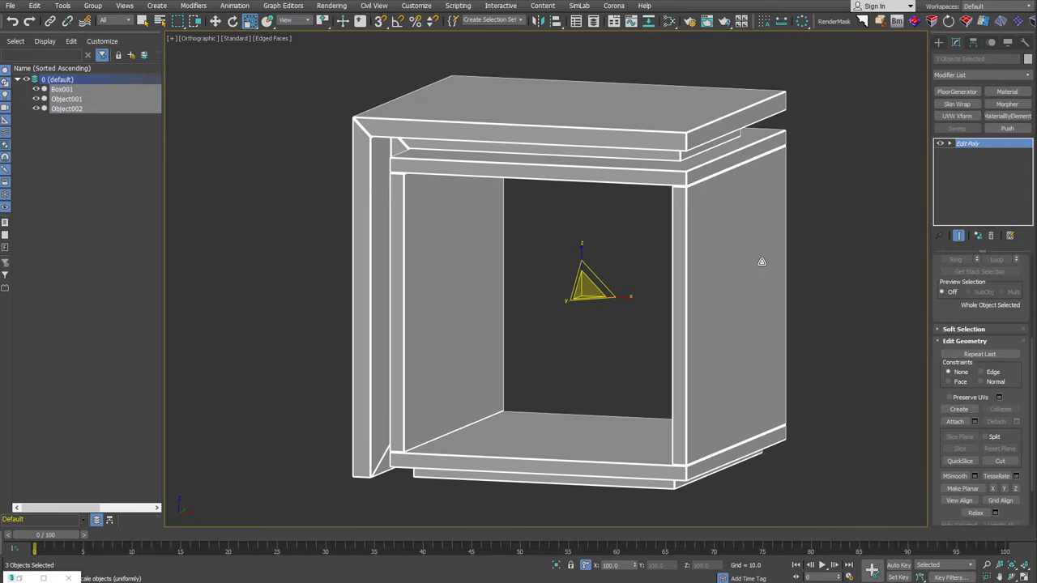
pyautogui.click(669, 21)
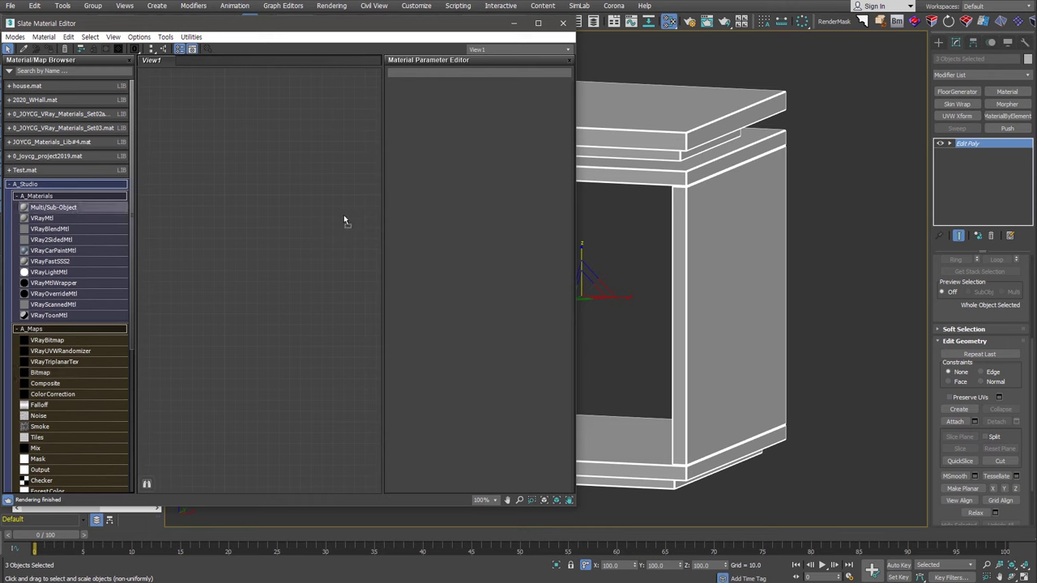
# Add Multi/Sub-Object Material #35 and reduce it to two sub-material slots
pyautogui.moveTo(344, 220); pyautogui.dragTo(343, 222)
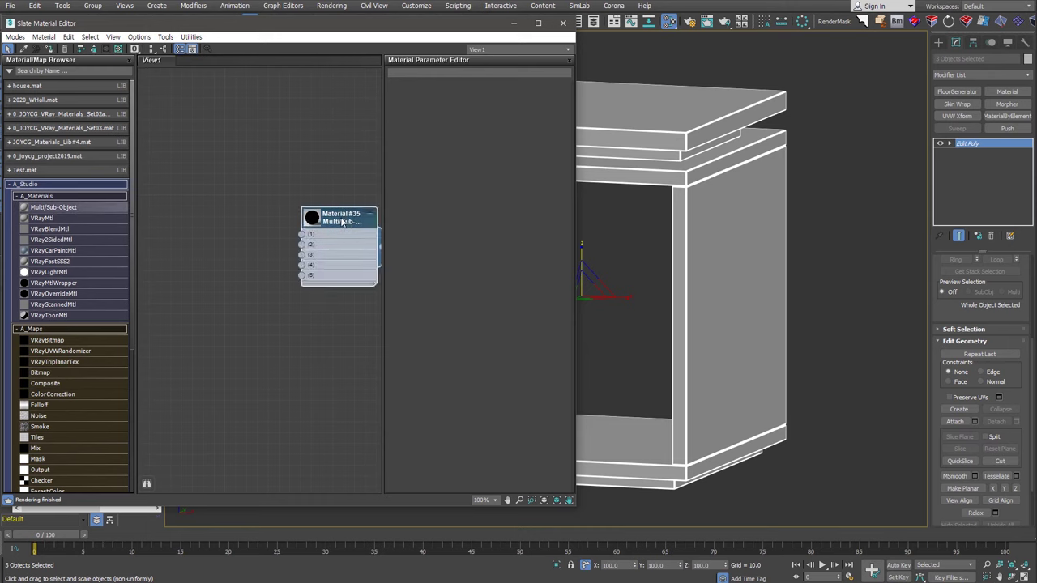
pyautogui.doubleClick(342, 221)
pyautogui.click(523, 103)
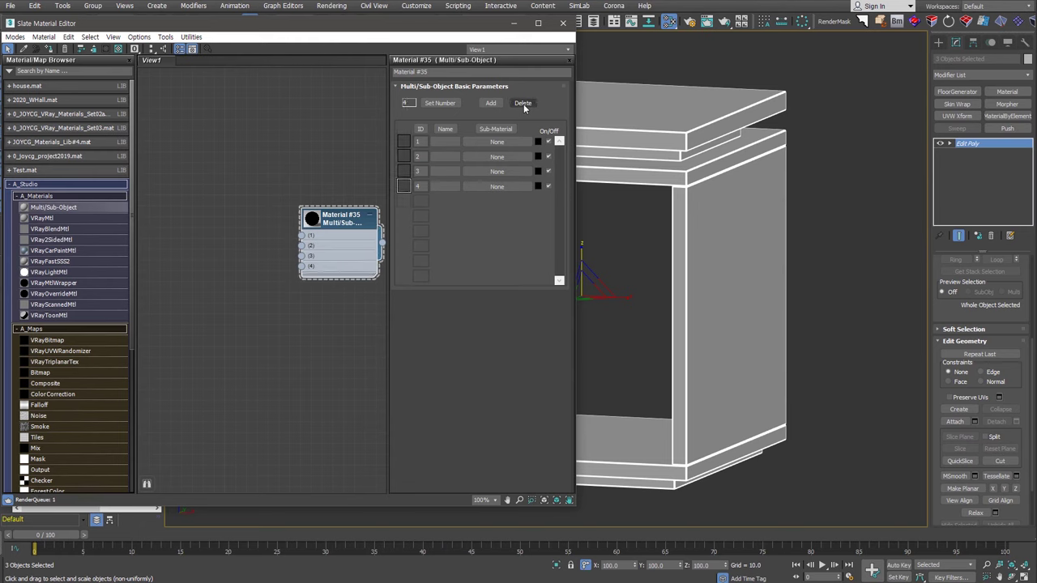
pyautogui.click(523, 103)
pyautogui.click(523, 103)
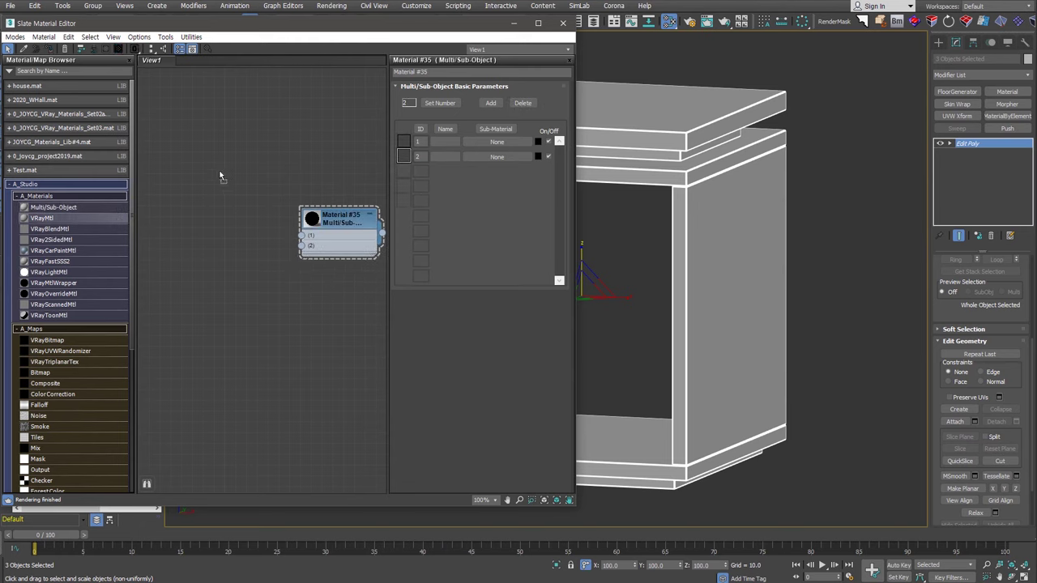
# Wire a new VRayMtl #36 to slot 1 and its copy #37 to slot 2
pyautogui.moveTo(46, 219); pyautogui.dragTo(222, 173)
pyautogui.moveTo(261, 315); pyautogui.dragTo(302, 235)
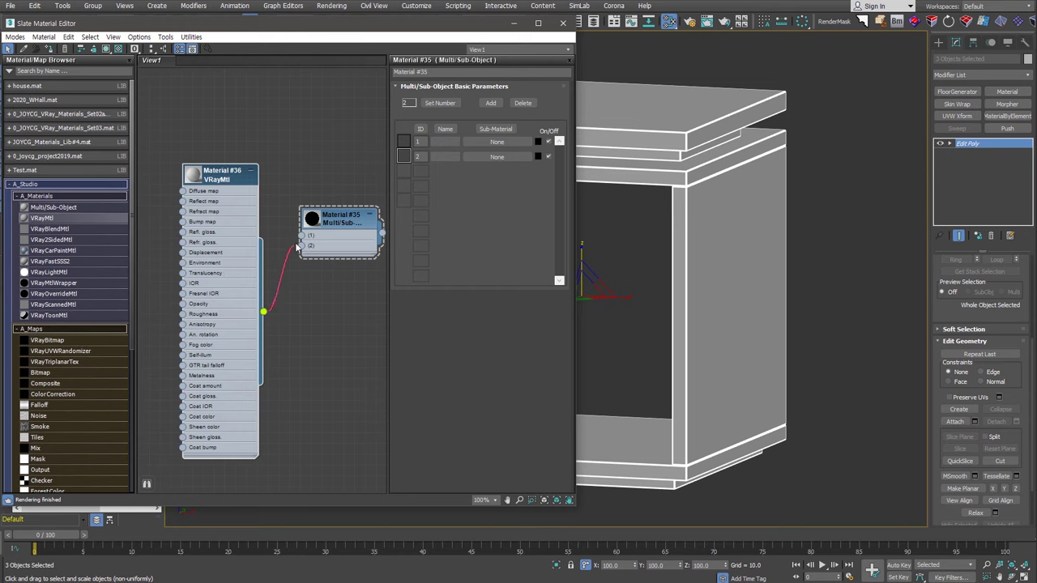
pyautogui.moveTo(228, 322)
pyautogui.mouseDown()
pyautogui.moveTo(226, 195)
pyautogui.moveTo(241, 429)
pyautogui.mouseUp()
pyautogui.moveTo(274, 397); pyautogui.dragTo(298, 255)
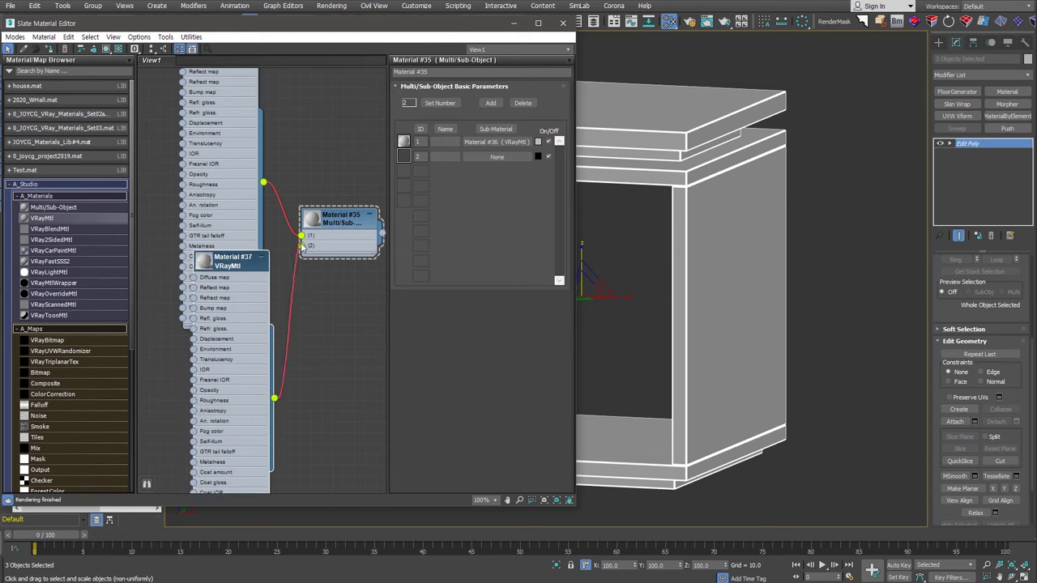
pyautogui.scroll(-2, 323, 292)
pyautogui.moveTo(332, 301); pyautogui.dragTo(353, 318, button='middle')
pyautogui.scroll(-1, 352, 317)
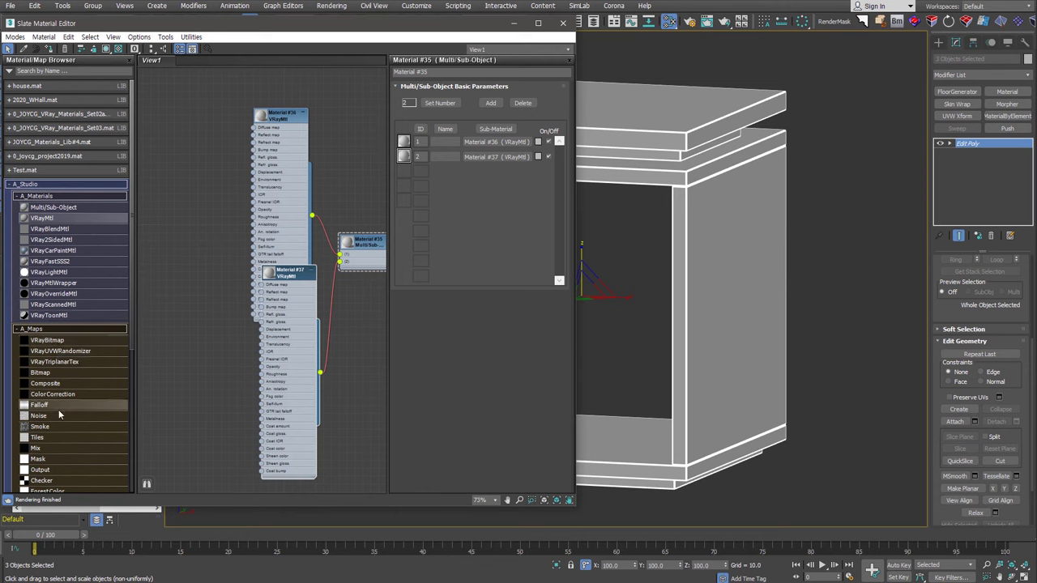
pyautogui.click(40, 372)
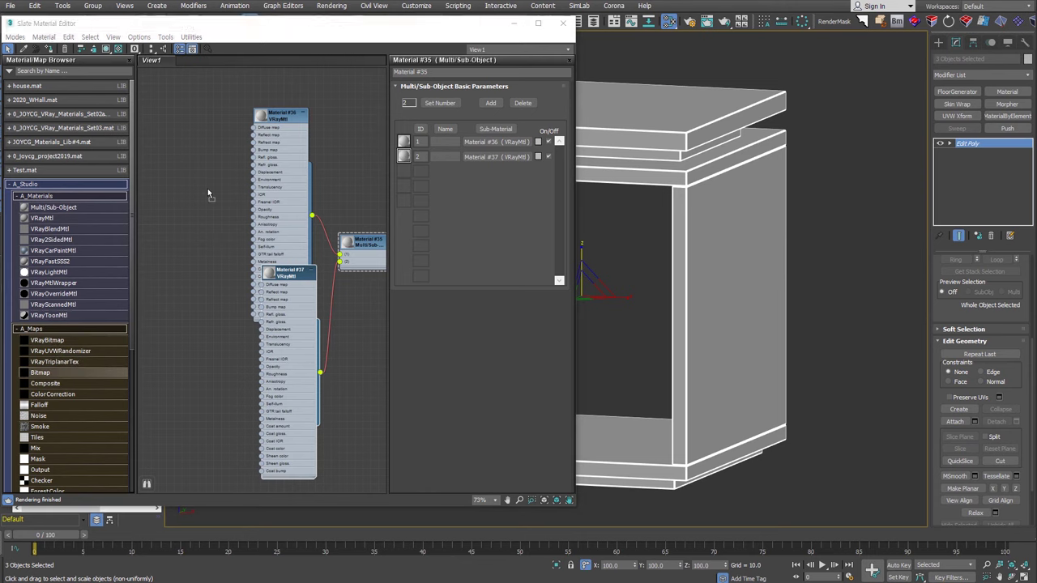
pyautogui.click(207, 188)
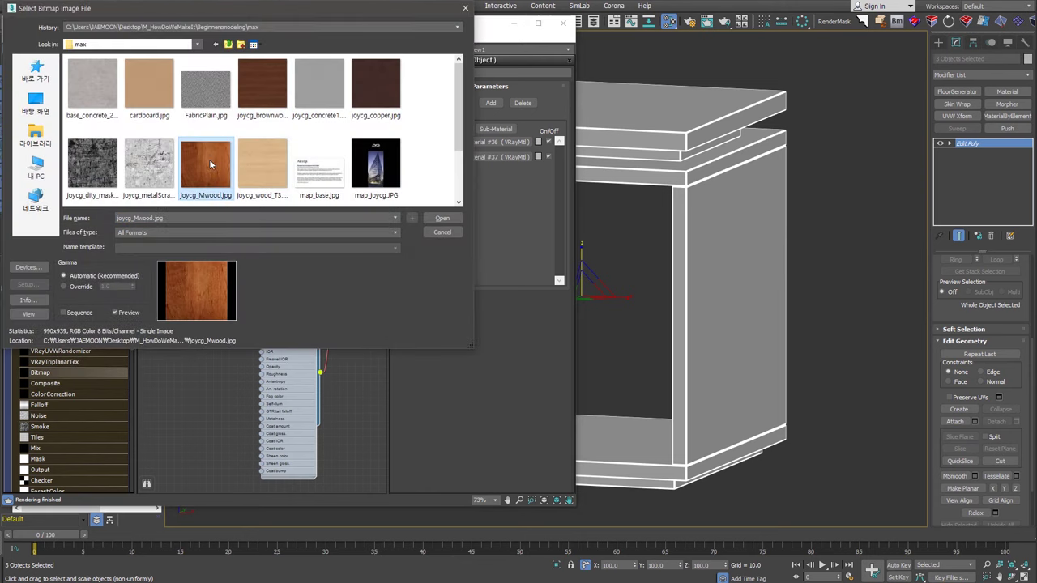
# Load joycg_Mwood.jpg into a Bitmap node and wire it to Material #36's diffuse
pyautogui.doubleClick(208, 159)
pyautogui.doubleClick(193, 193)
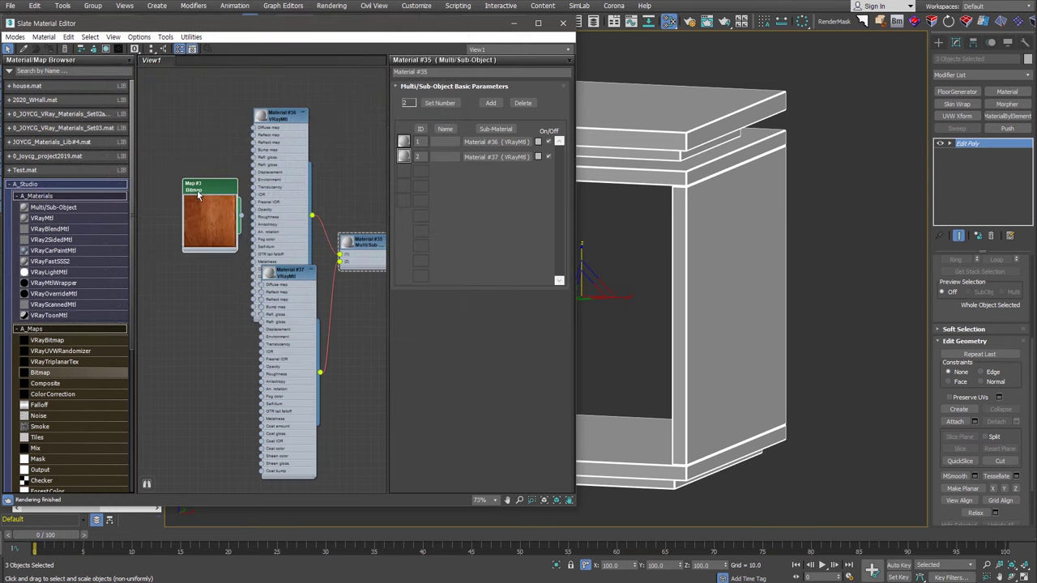
pyautogui.moveTo(230, 219)
pyautogui.mouseDown()
pyautogui.moveTo(217, 162)
pyautogui.moveTo(255, 127)
pyautogui.mouseUp()
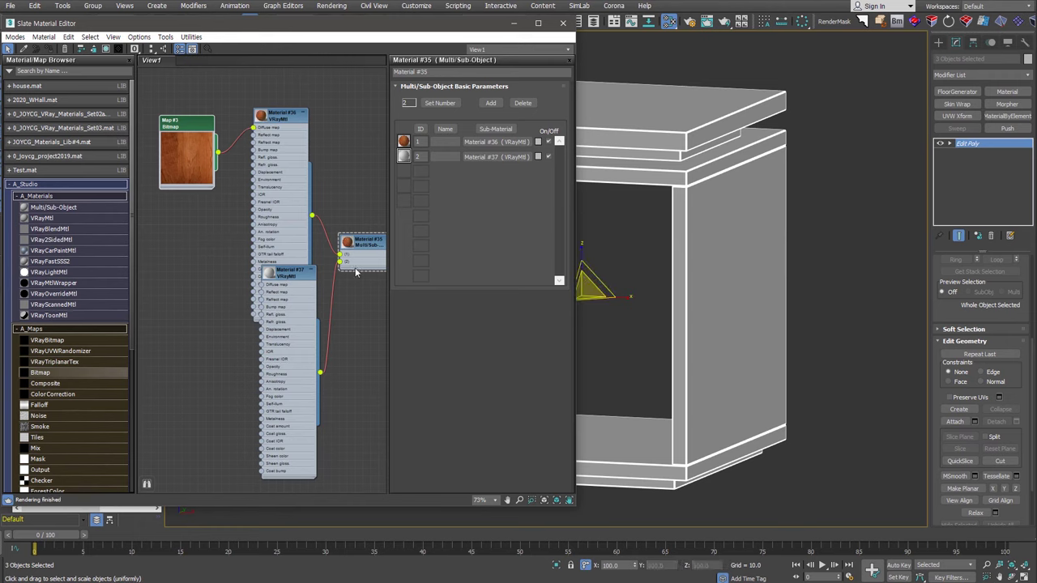
# Display the wood material shaded on the cabinet in the viewport
pyautogui.doubleClick(366, 241)
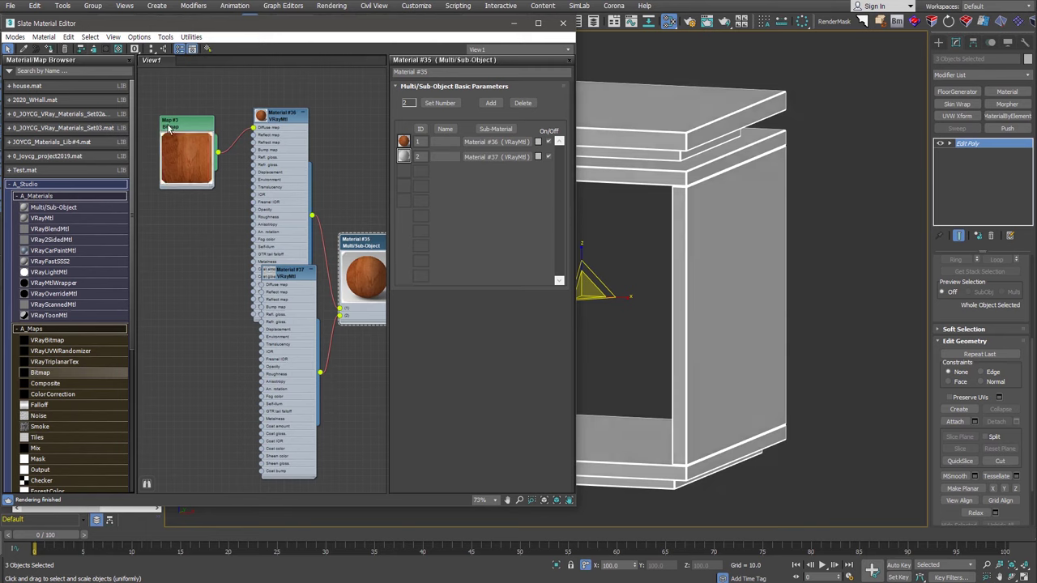
pyautogui.click(190, 129)
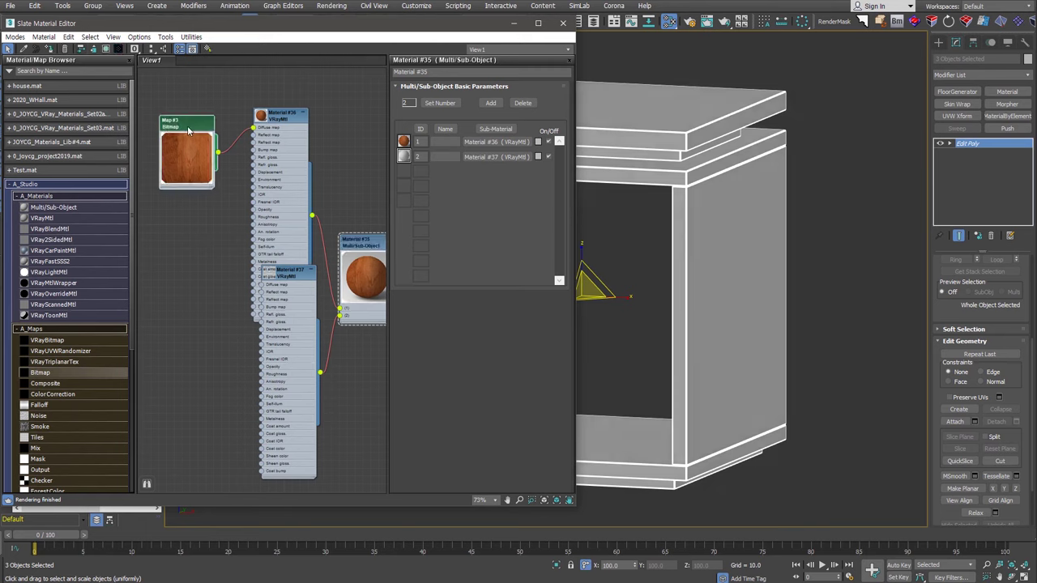
pyautogui.click(108, 50)
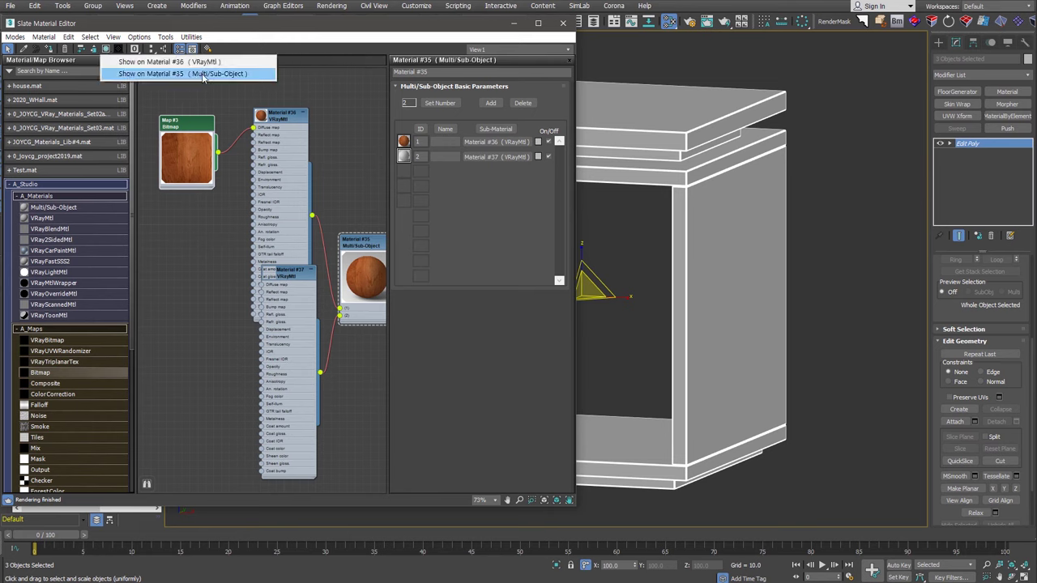
pyautogui.click(204, 74)
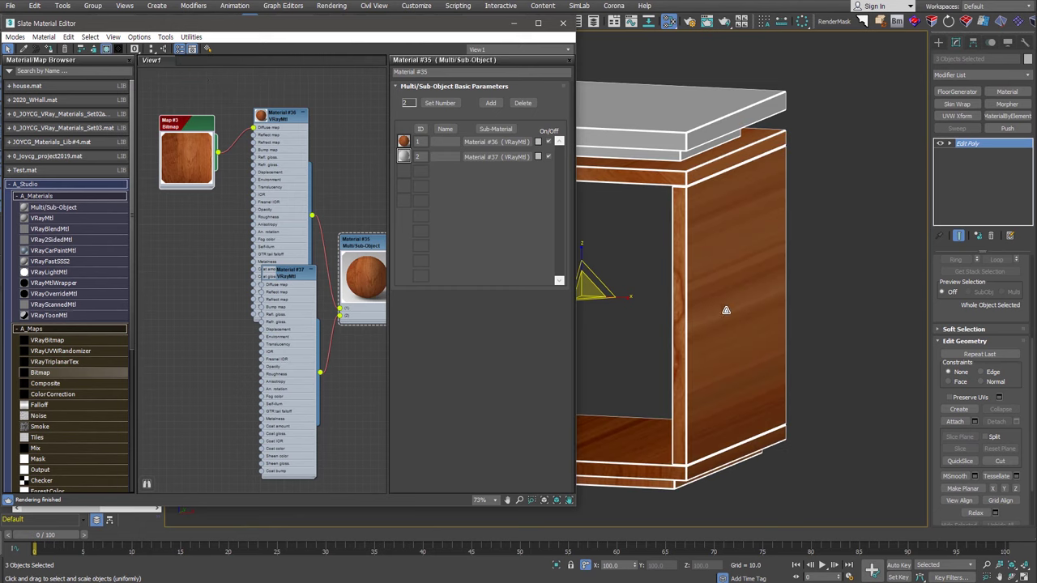
# Give the inner frame Object002 a Box-projected UVW Map
pyautogui.click(514, 22)
pyautogui.click(810, 396)
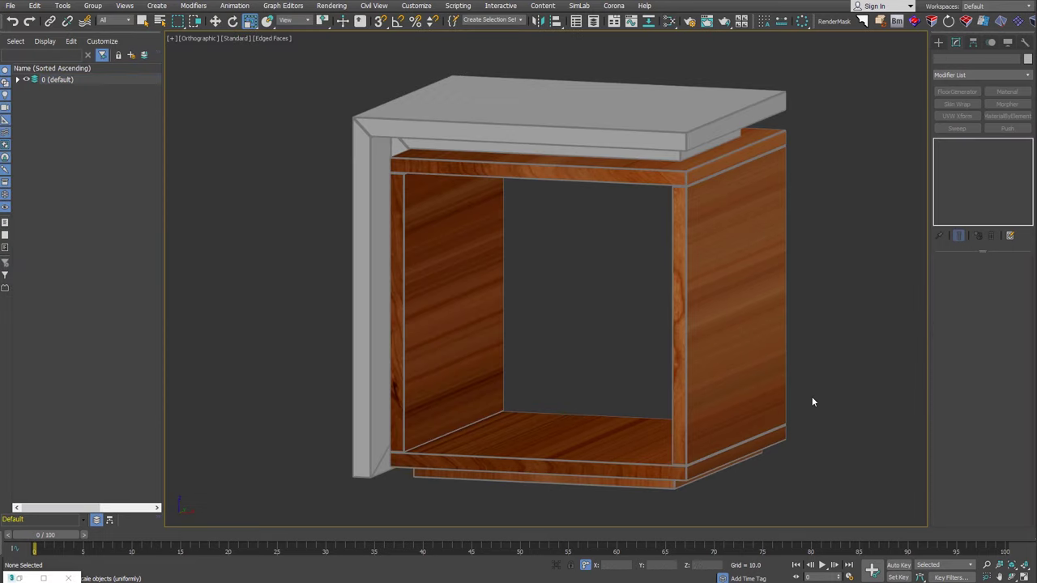
pyautogui.click(698, 353)
pyautogui.moveTo(677, 303)
pyautogui.keyDown('alt'); pyautogui.mouseDown(button='middle')
pyautogui.moveTo(674, 318)
pyautogui.moveTo(711, 320)
pyautogui.mouseUp(button='middle'); pyautogui.keyUp('alt')
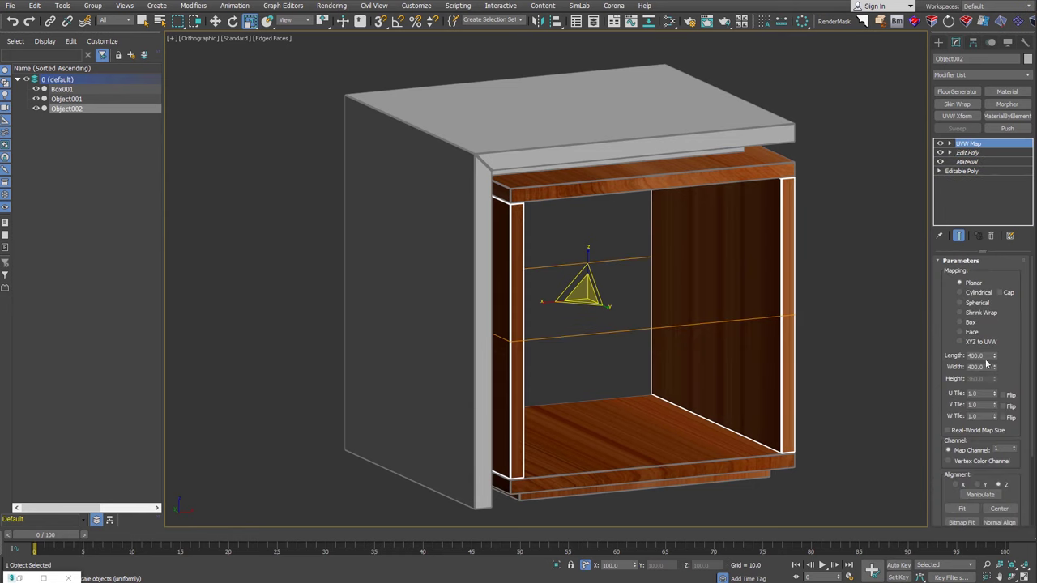
pyautogui.click(973, 325)
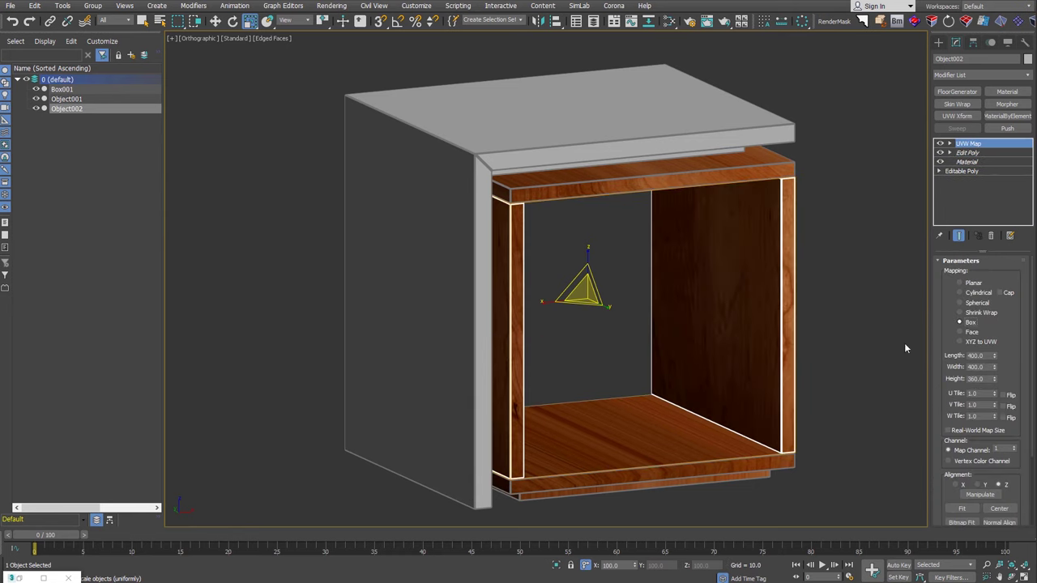
# Add a Box UVW Map to Box001, aligned to X to turn the grain
pyautogui.keyDown('alt'); pyautogui.moveTo(810, 383); pyautogui.dragTo(777, 416, button='middle'); pyautogui.keyUp('alt')
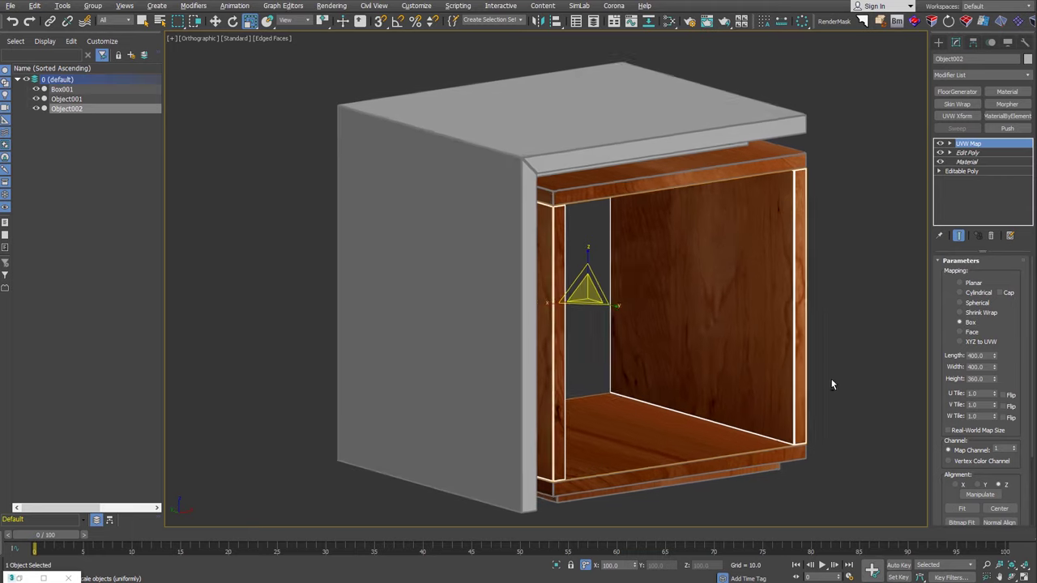
pyautogui.click(701, 456)
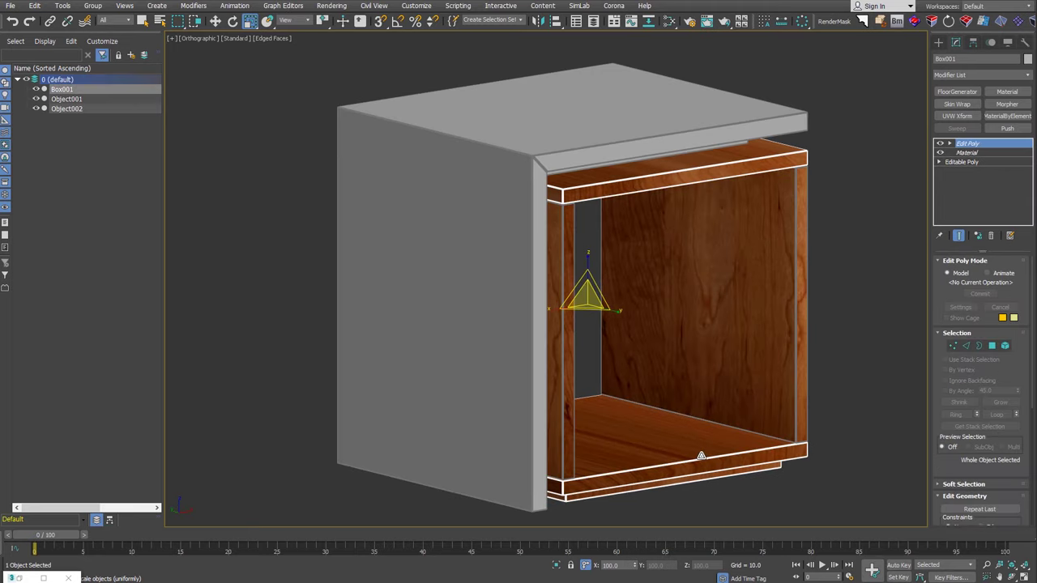
pyautogui.press('u')
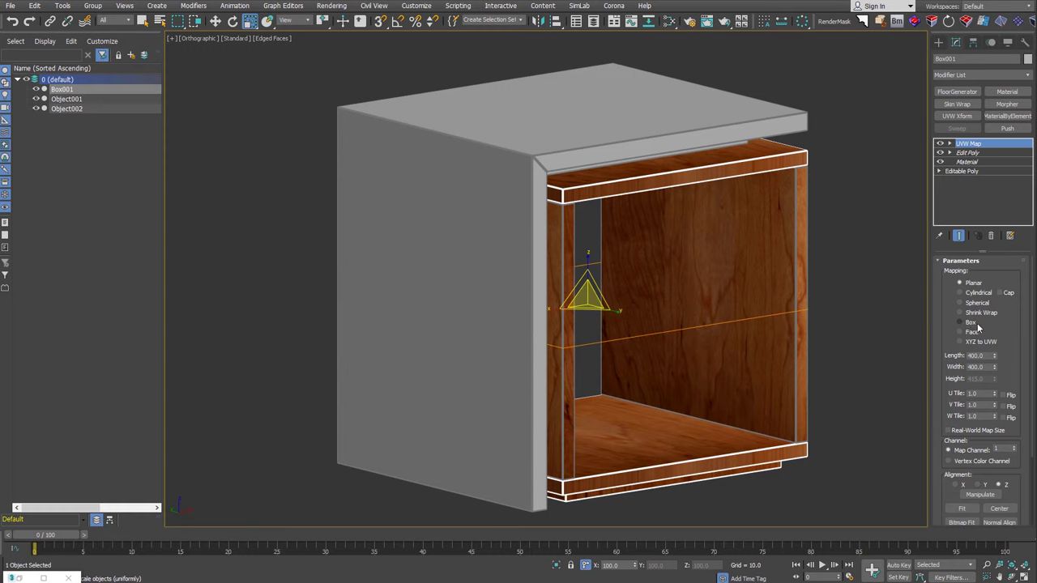
pyautogui.click(970, 323)
pyautogui.keyDown('alt'); pyautogui.moveTo(854, 447); pyautogui.dragTo(554, 456, button='middle'); pyautogui.keyUp('alt')
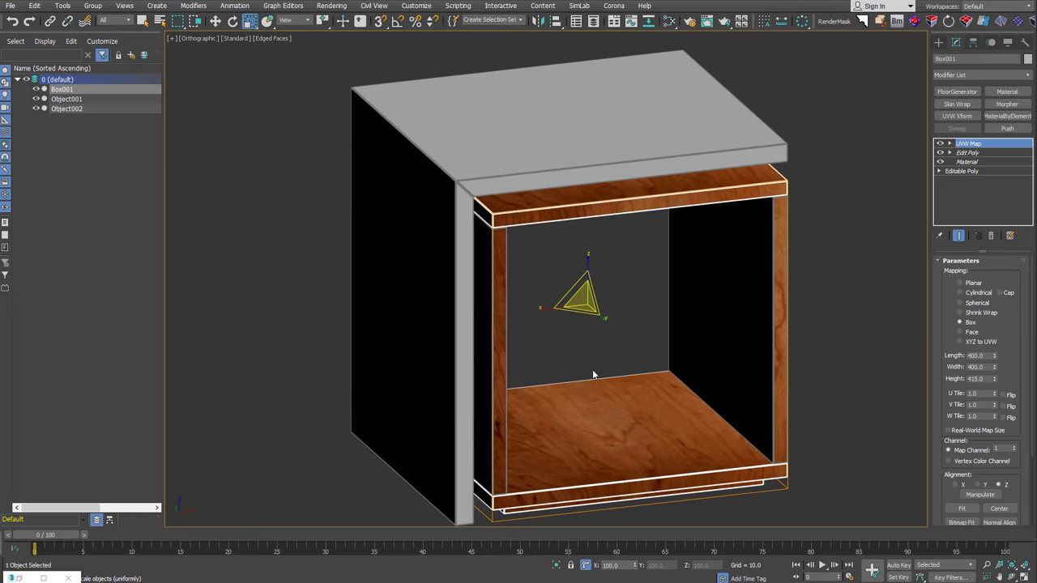
pyautogui.click(960, 486)
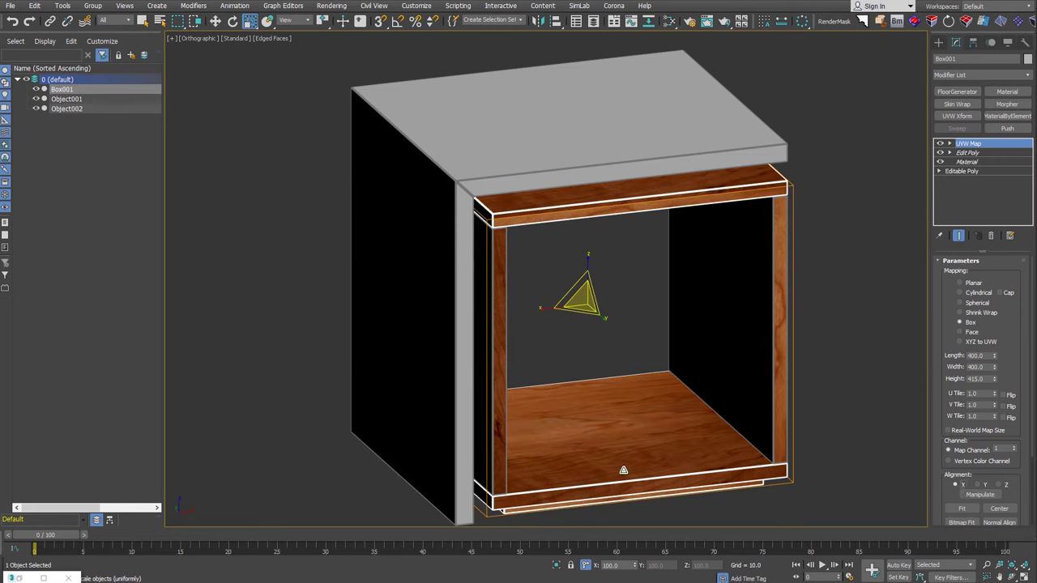
# Add a Box-projected UVW Map to the outer shell Object001
pyautogui.keyDown('alt'); pyautogui.moveTo(737, 377); pyautogui.dragTo(781, 370, button='middle'); pyautogui.keyUp('alt')
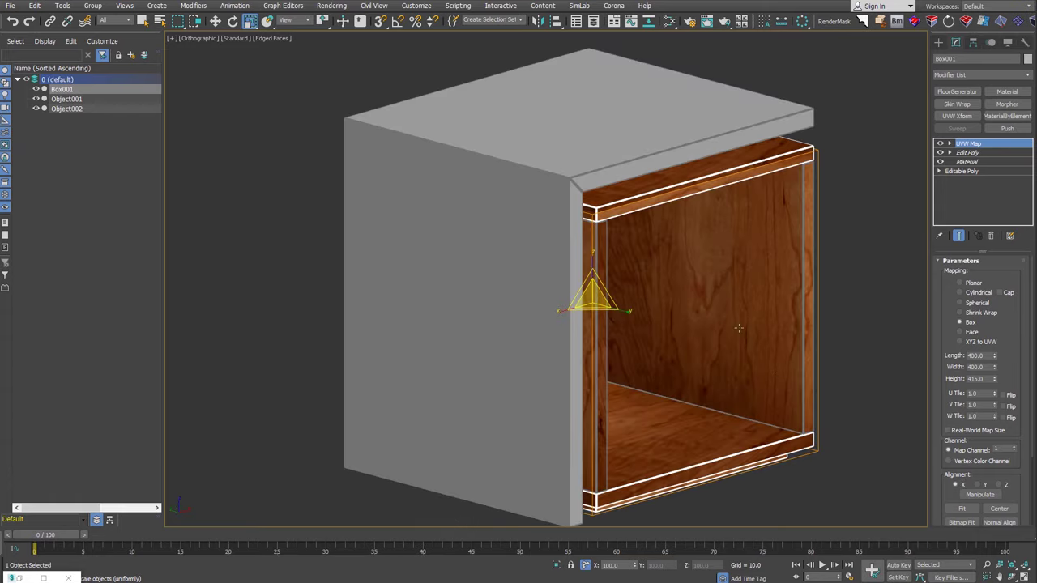
pyautogui.click(773, 129)
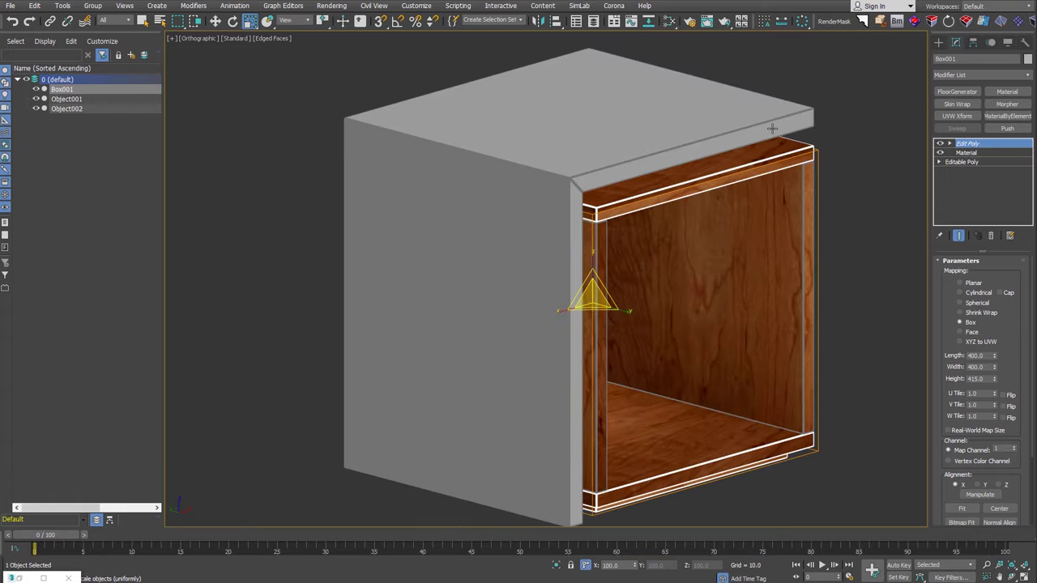
pyautogui.press('u')
pyautogui.click(966, 322)
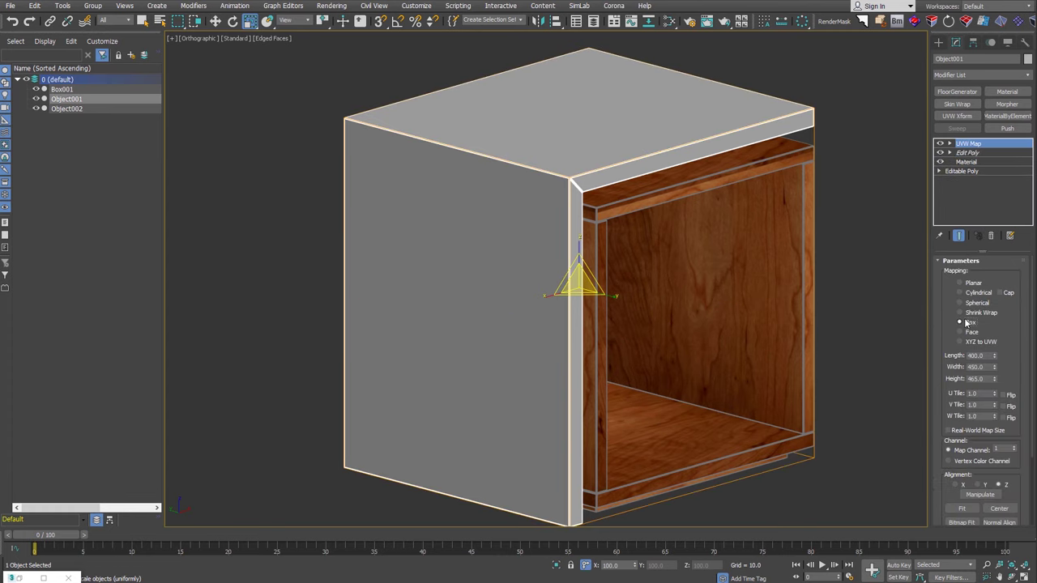
pyautogui.moveTo(850, 279)
pyautogui.keyDown('alt'); pyautogui.mouseDown(button='middle')
pyautogui.moveTo(862, 277)
pyautogui.moveTo(754, 280)
pyautogui.mouseUp(button='middle'); pyautogui.keyUp('alt')
pyautogui.scroll(-3, 862, 271)
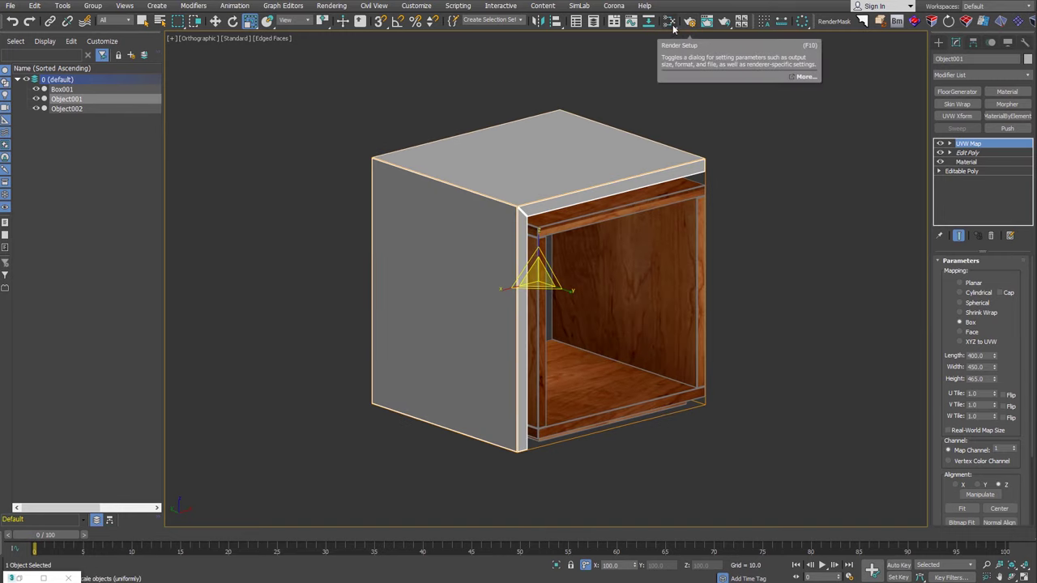
pyautogui.click(669, 22)
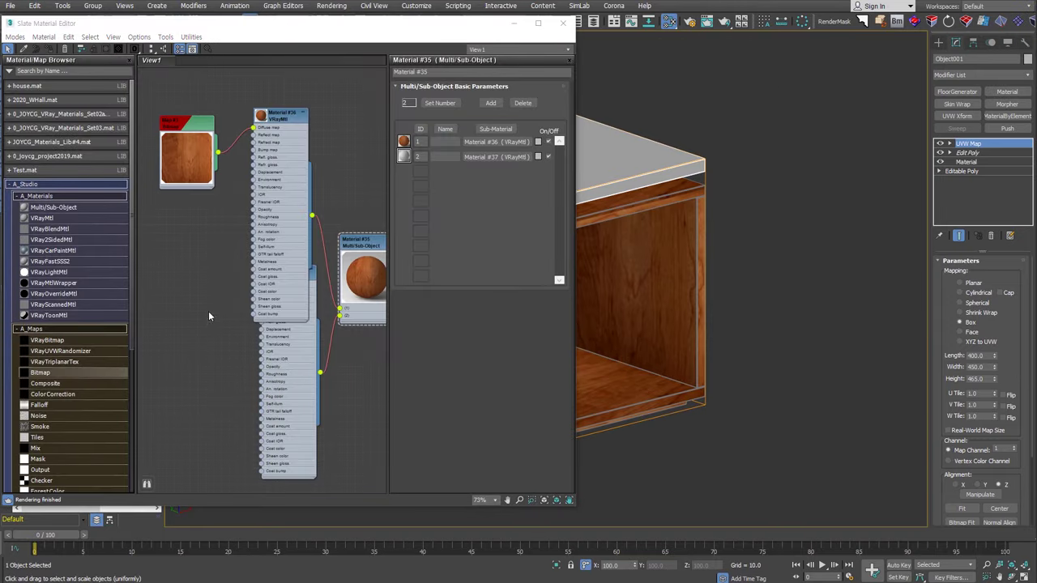
# Add a new bitmap node loaded with the joycg_concrete1 image
pyautogui.moveTo(200, 322); pyautogui.dragTo(208, 313)
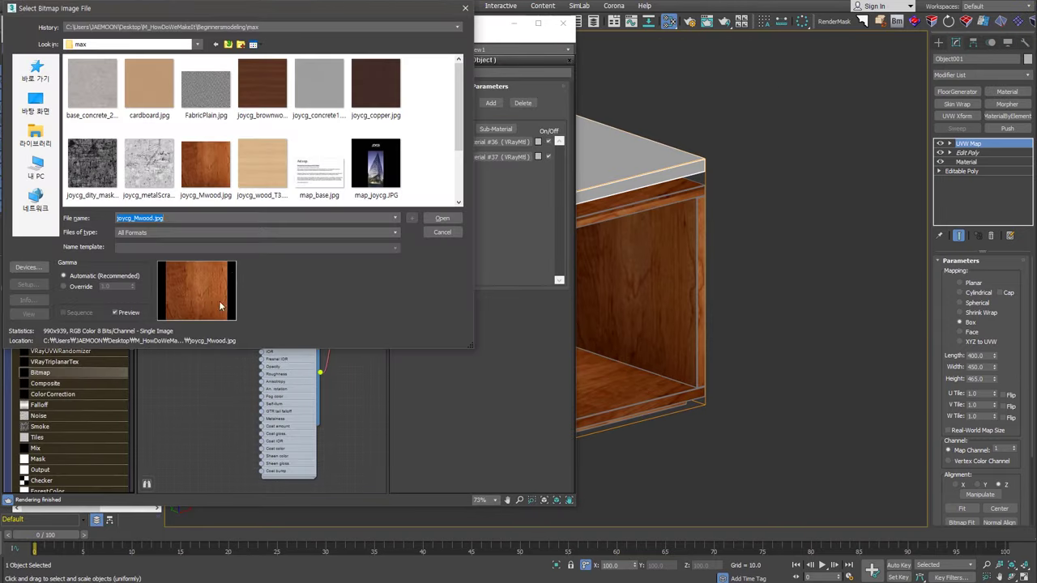
pyautogui.click(319, 89)
pyautogui.doubleClick(319, 89)
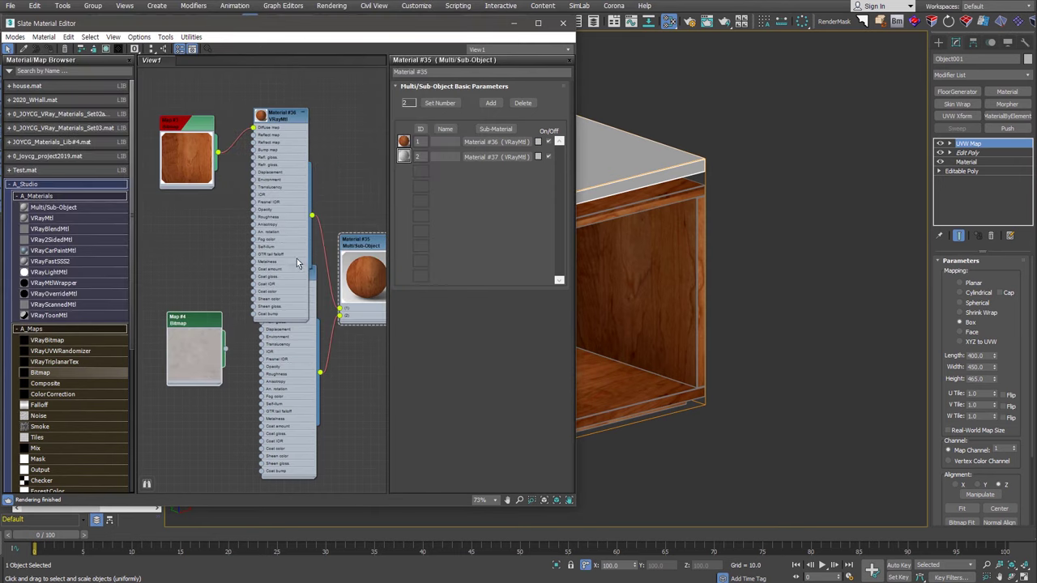
pyautogui.press('l')
# Wire the concrete map into Material #37's Diffuse and show Material #35 shaded in the viewport
pyautogui.moveTo(226, 348); pyautogui.dragTo(261, 289)
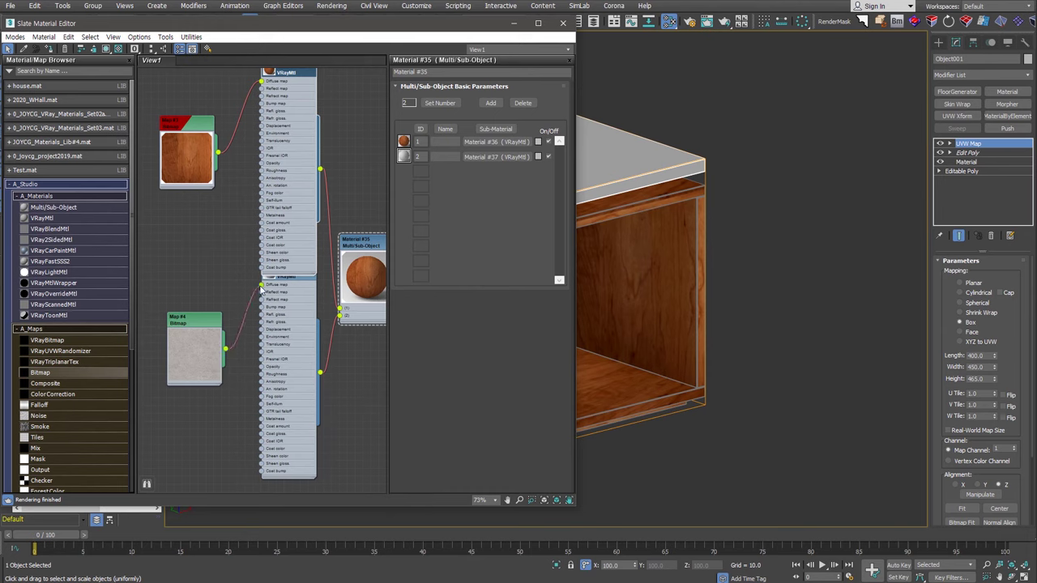
pyautogui.press('l')
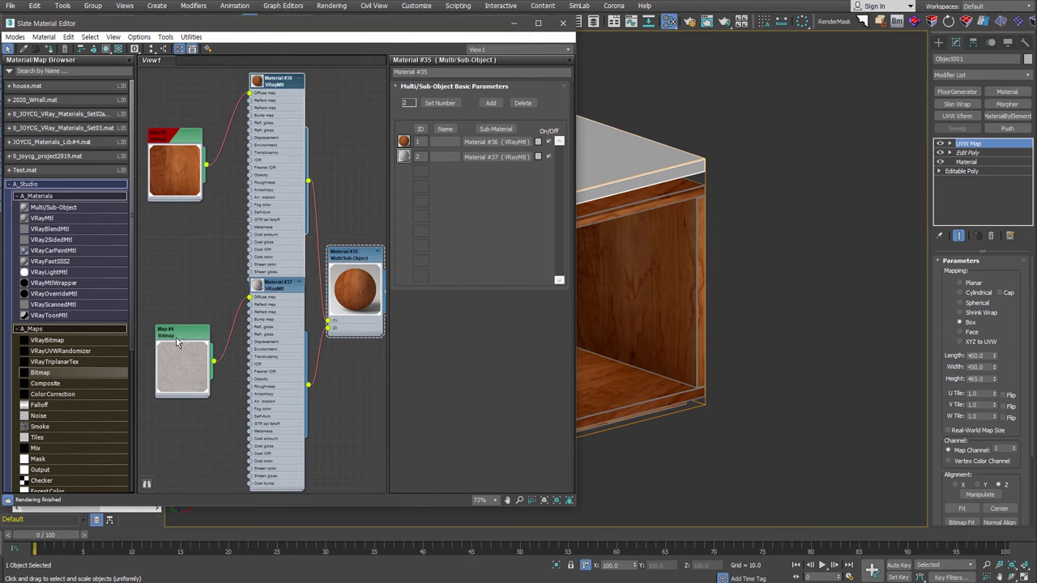
pyautogui.click(179, 342)
pyautogui.click(106, 48)
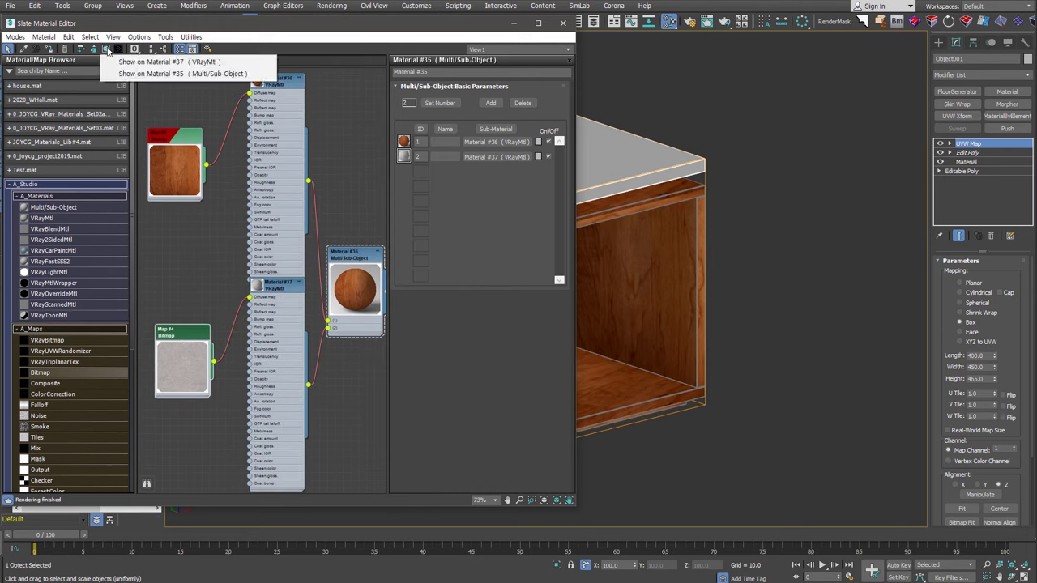
pyautogui.click(247, 74)
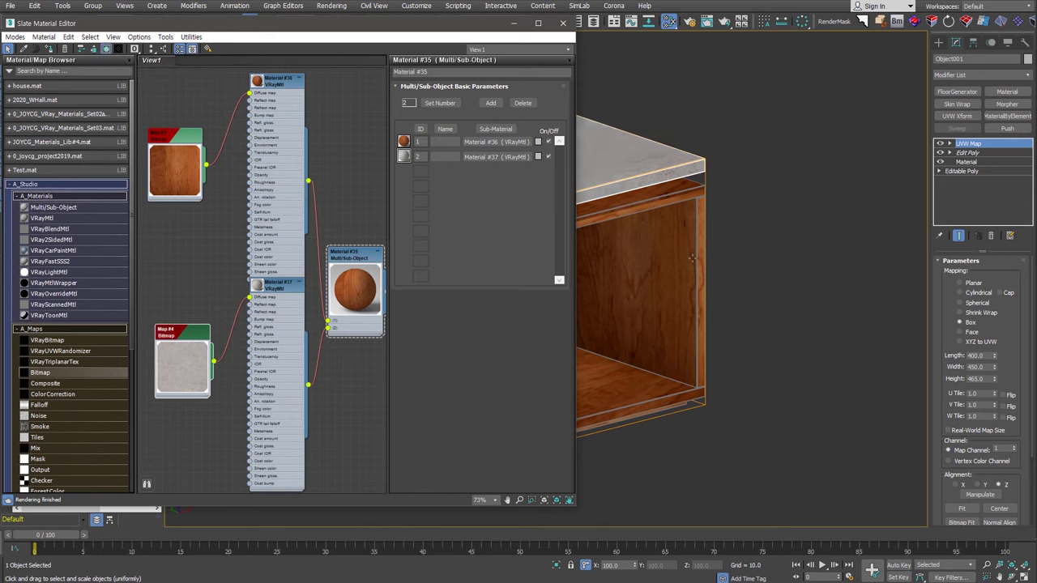
pyautogui.moveTo(693, 257); pyautogui.dragTo(842, 309, button='middle')
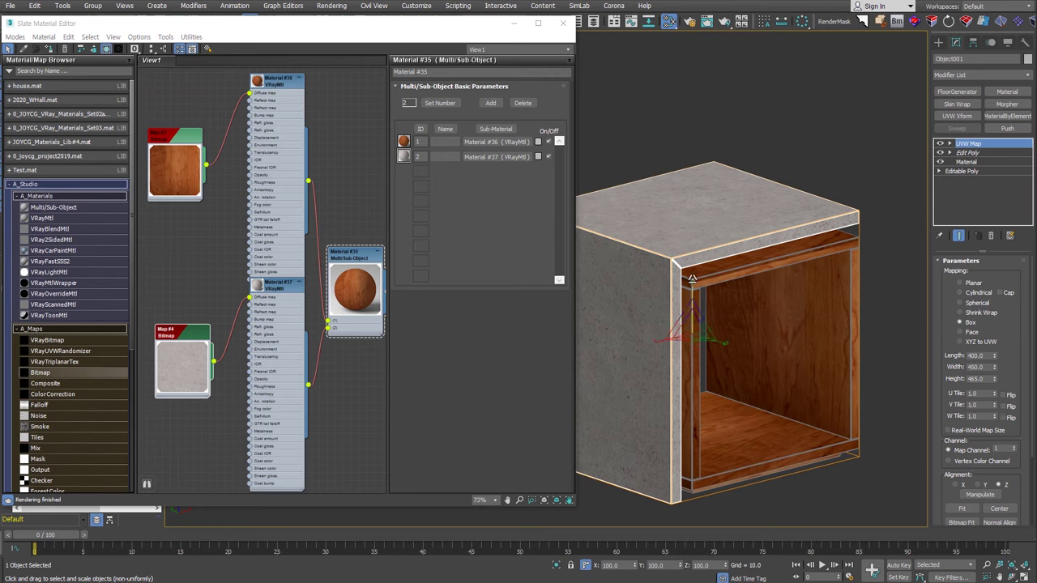
pyautogui.click(217, 443)
pyautogui.scroll(-1, 267, 389)
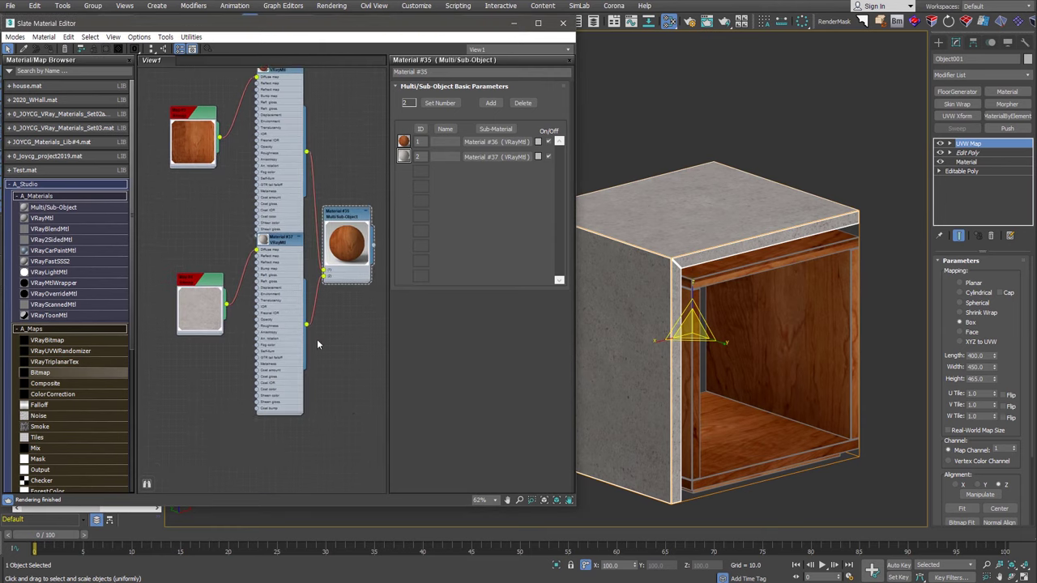
# Hide unused nodeslots on all material nodes and lay out their children compactly
pyautogui.scroll(-1, 316, 339)
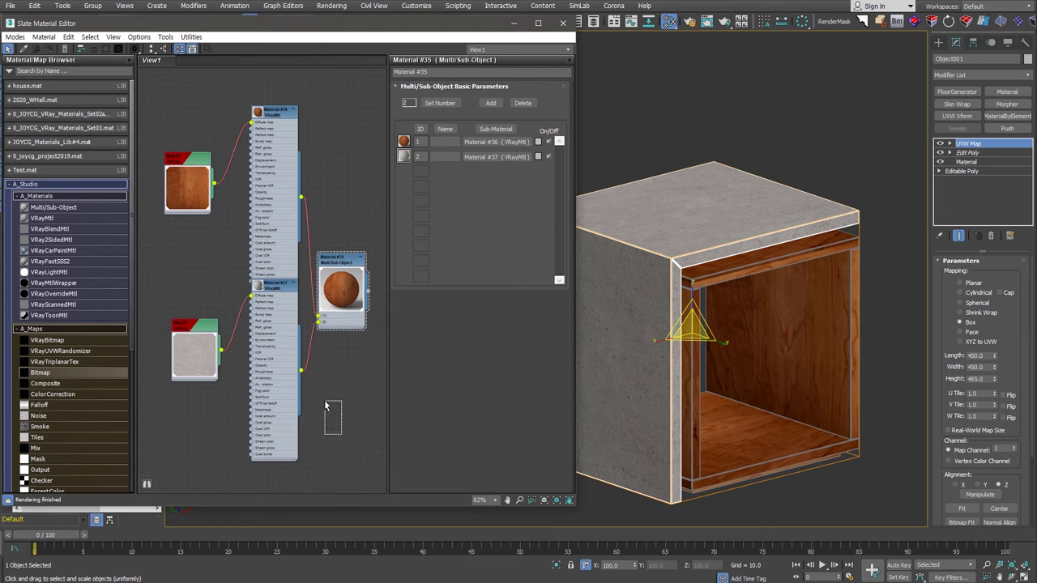
pyautogui.moveTo(355, 444); pyautogui.dragTo(191, 136)
pyautogui.rightClick(274, 210)
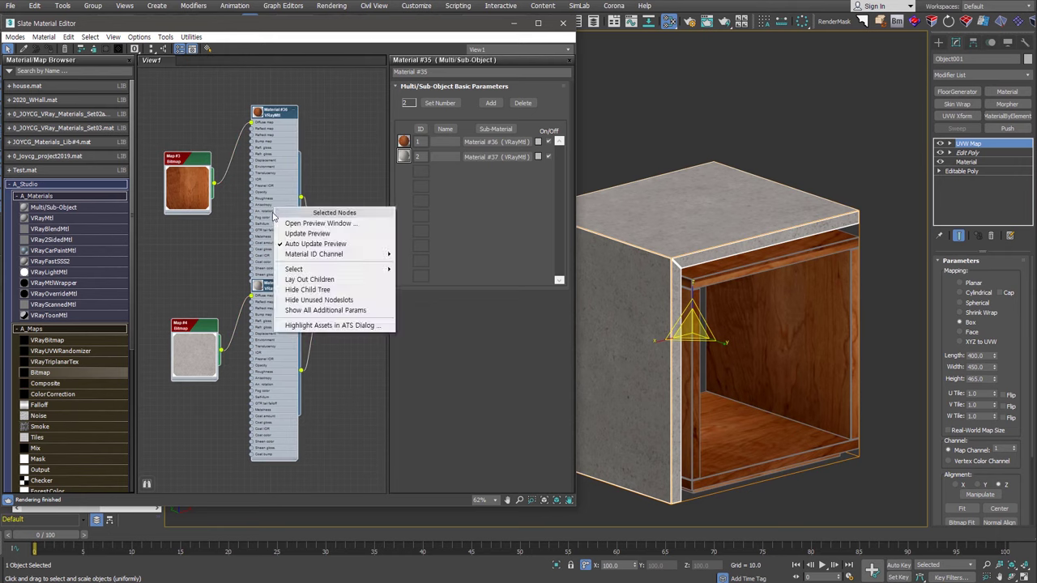
pyautogui.click(345, 305)
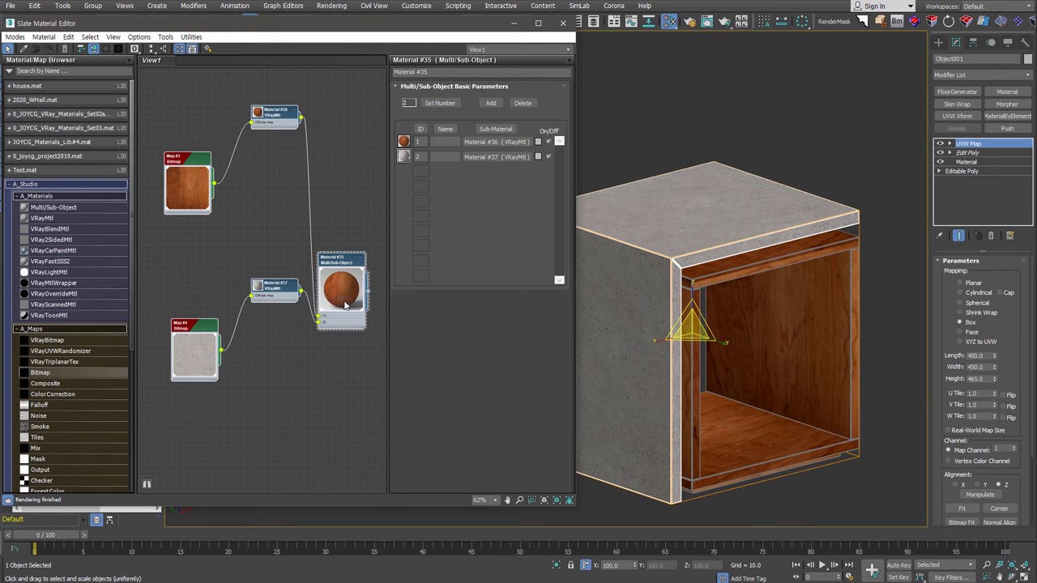
pyautogui.click(163, 49)
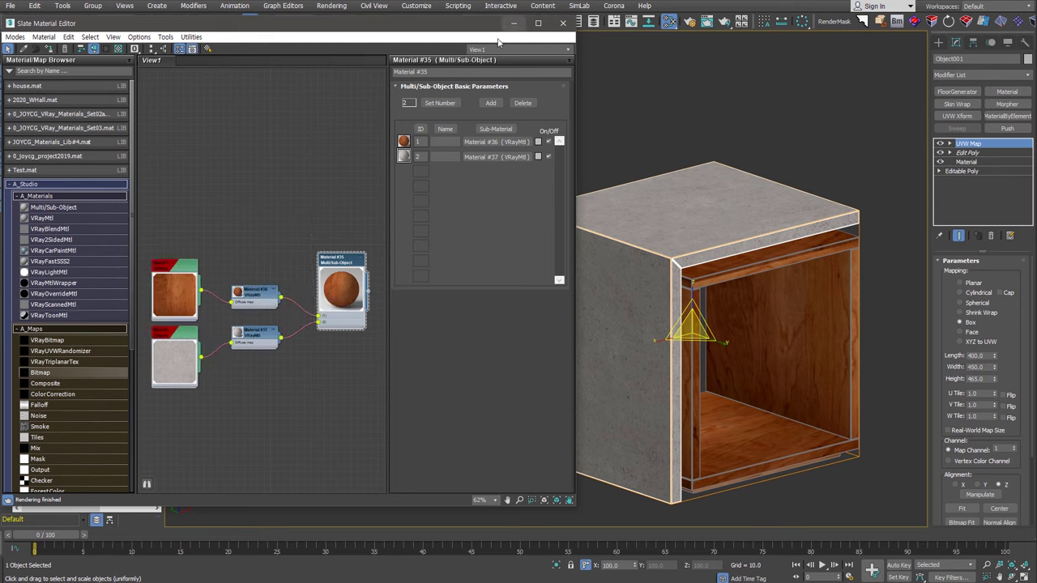
# Move the Map #3 wood bitmap node further left
pyautogui.moveTo(297, 196); pyautogui.dragTo(388, 145, button='middle')
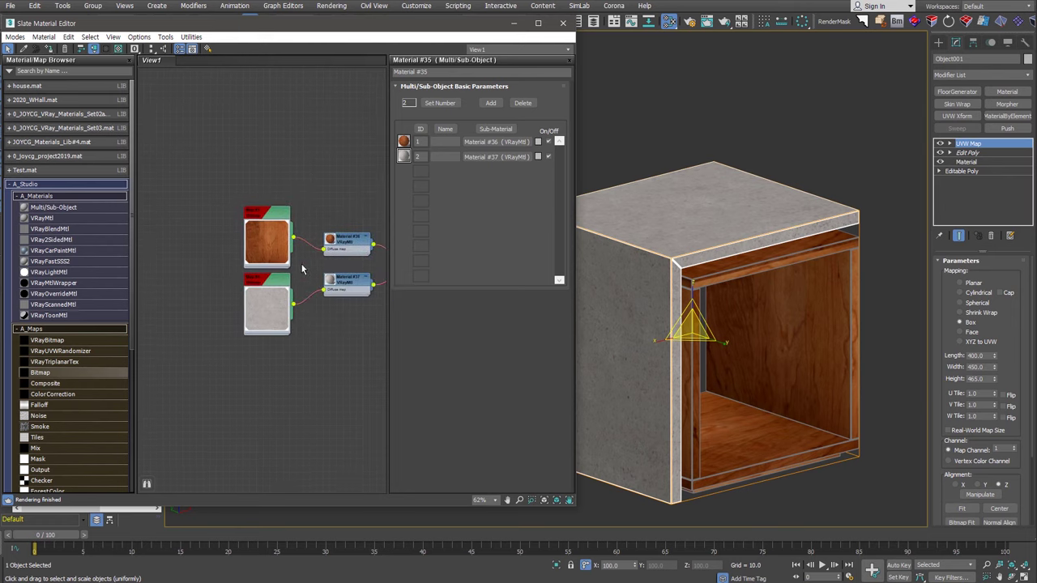
pyautogui.click(262, 234)
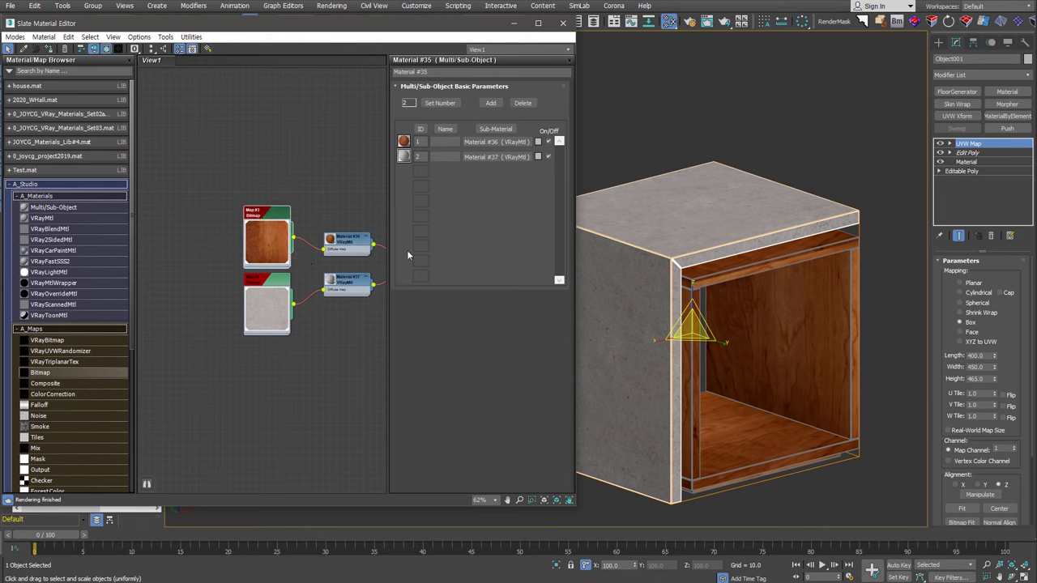
pyautogui.moveTo(267, 217); pyautogui.dragTo(160, 186)
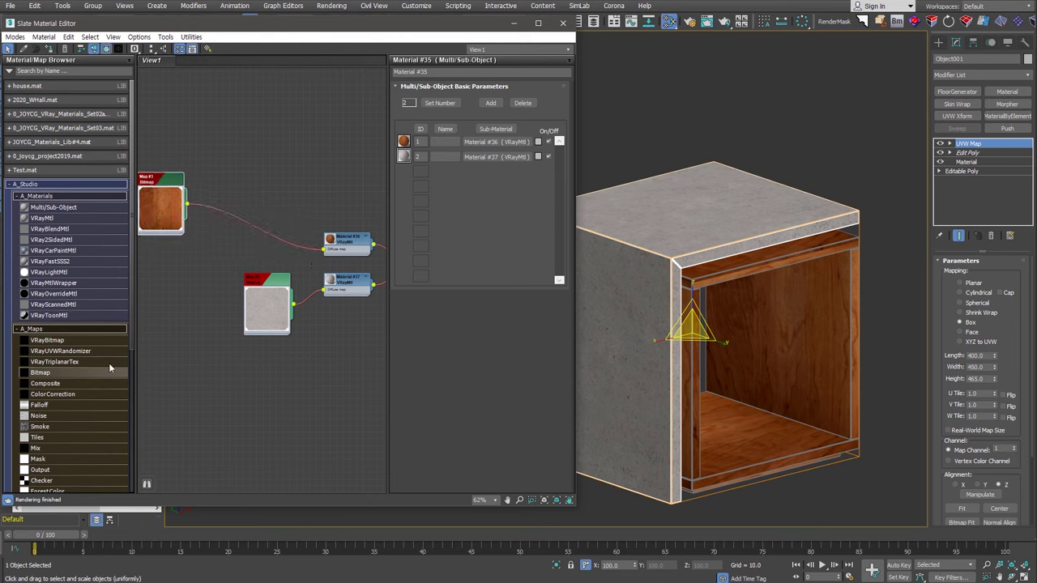
# Insert a Color Correction between Map #3 and Material #36 at saturation -26.246, and show Material #35 in the viewport
pyautogui.moveTo(53, 393)
pyautogui.mouseDown()
pyautogui.moveTo(250, 223)
pyautogui.moveTo(237, 170)
pyautogui.mouseUp()
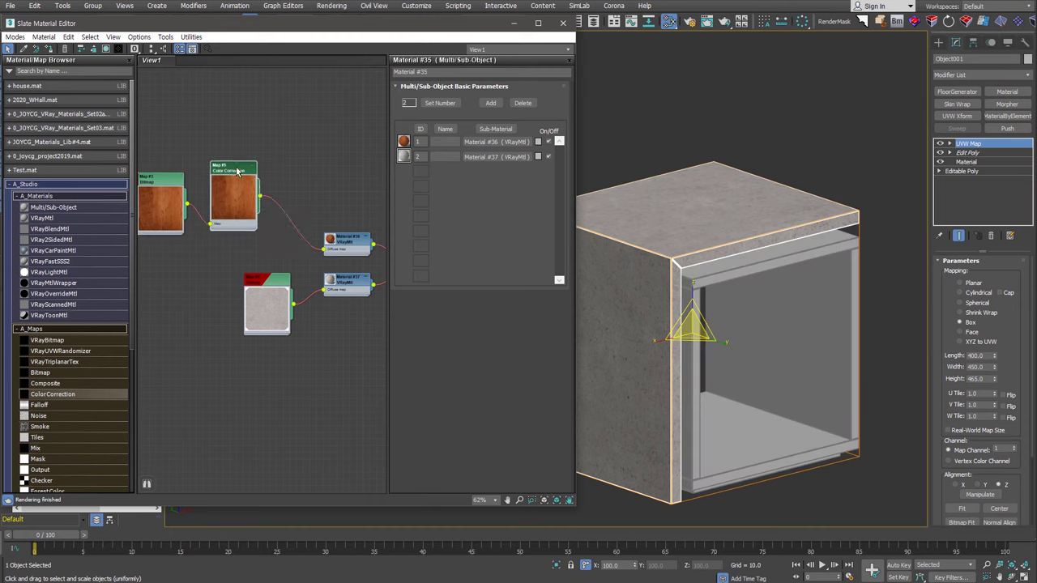
pyautogui.doubleClick(238, 171)
pyautogui.moveTo(480, 235); pyautogui.dragTo(458, 235)
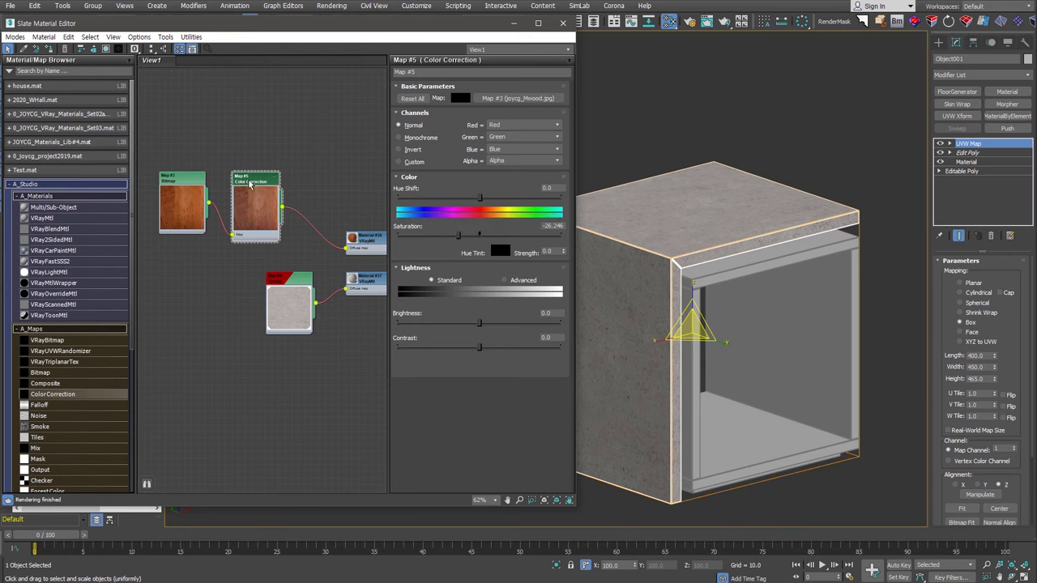
pyautogui.click(105, 49)
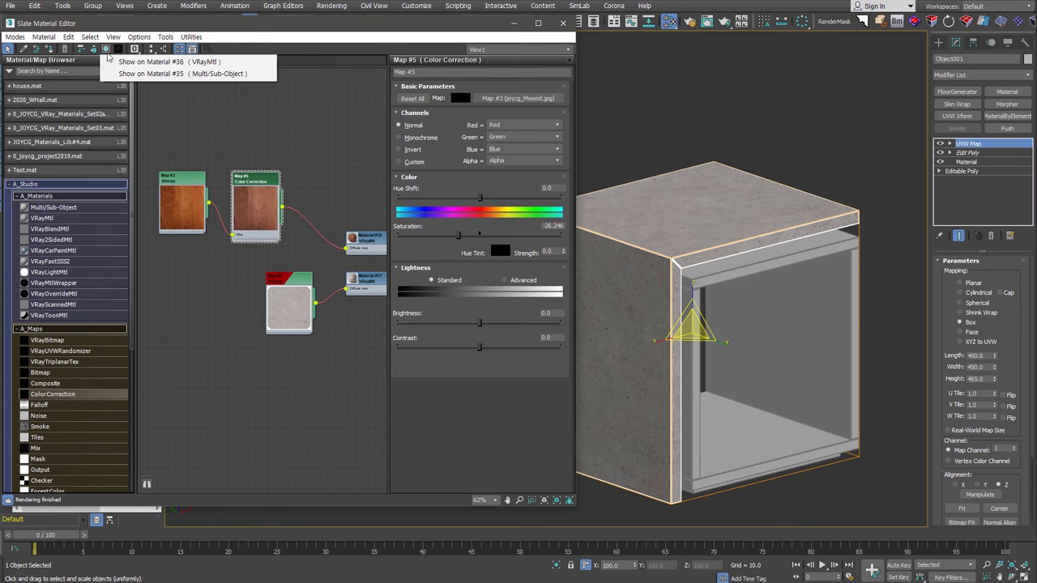
pyautogui.click(133, 73)
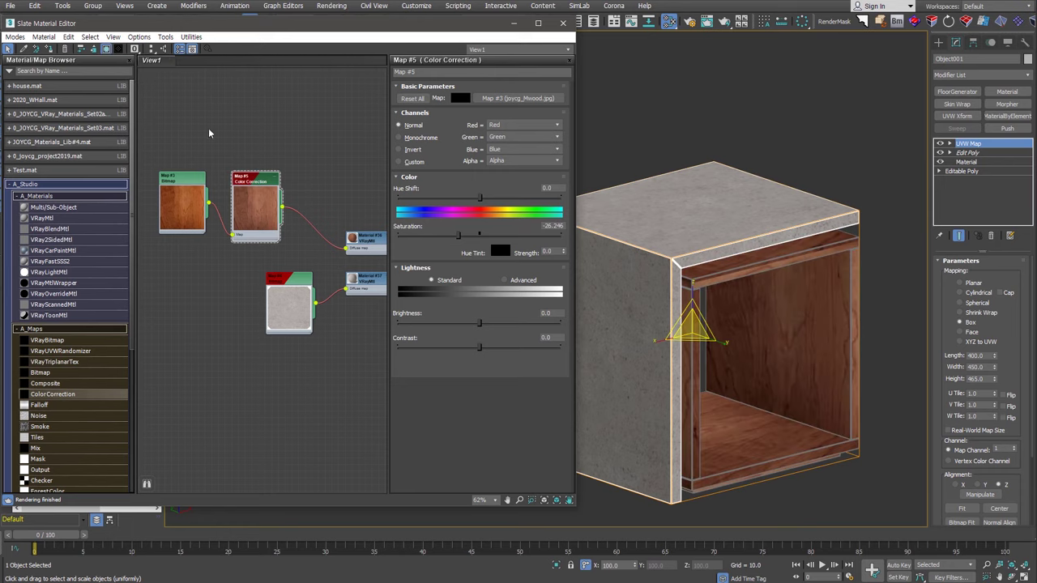
# Close the material editor and group Box001, Object001 and Object002 as 'box'
pyautogui.click(514, 23)
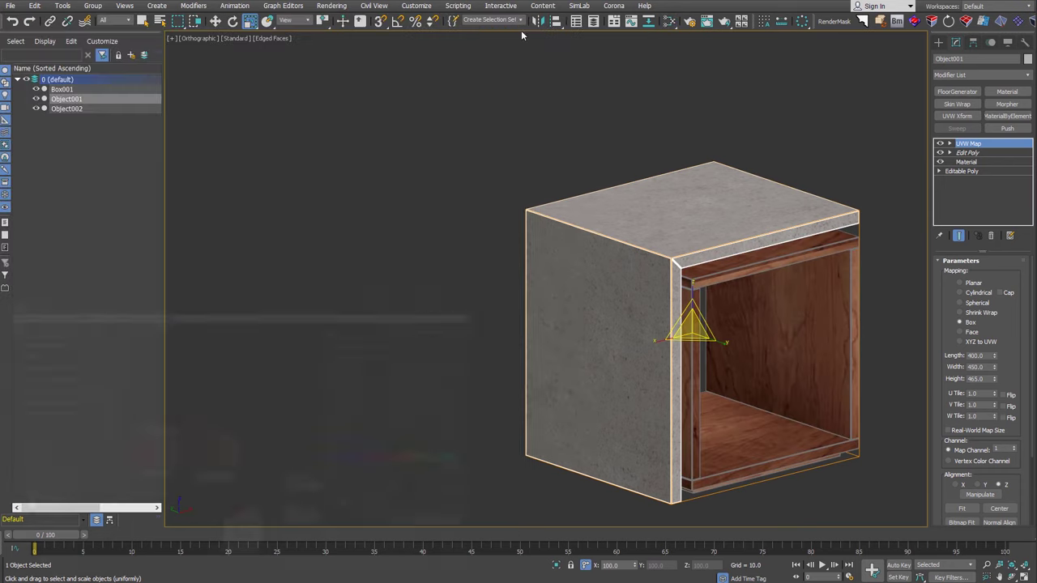
pyautogui.press('z')
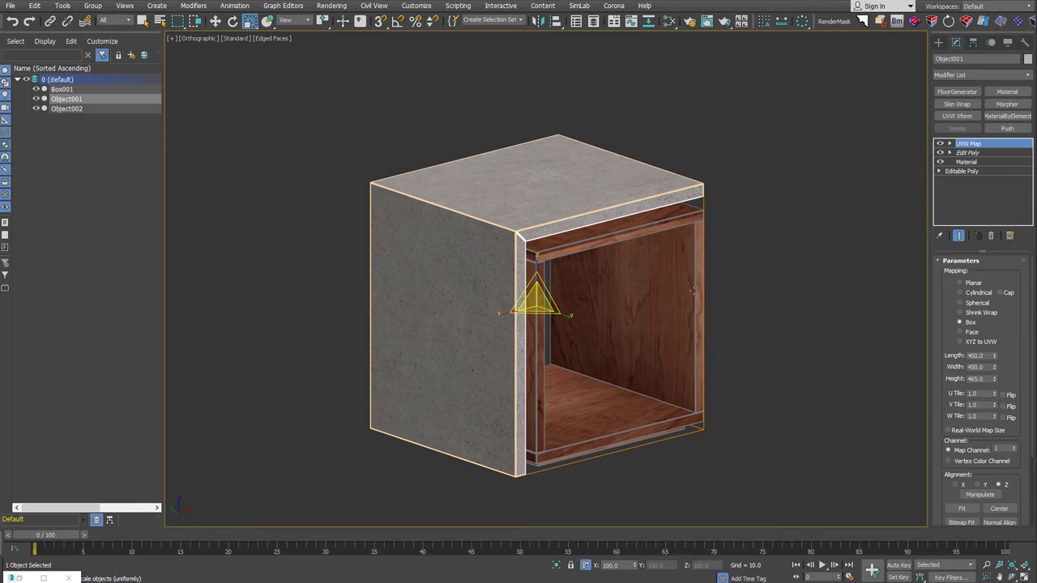
pyautogui.click(755, 348)
pyautogui.moveTo(767, 447); pyautogui.dragTo(455, 152)
pyautogui.hotkey('ctrl', 'g')
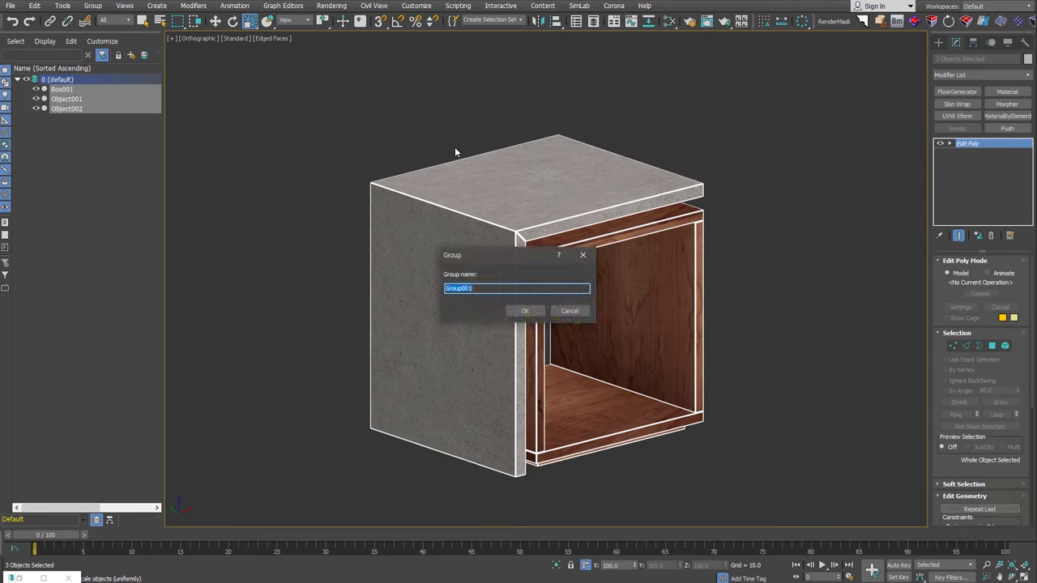
pyautogui.write('box')
pyautogui.press('Return')
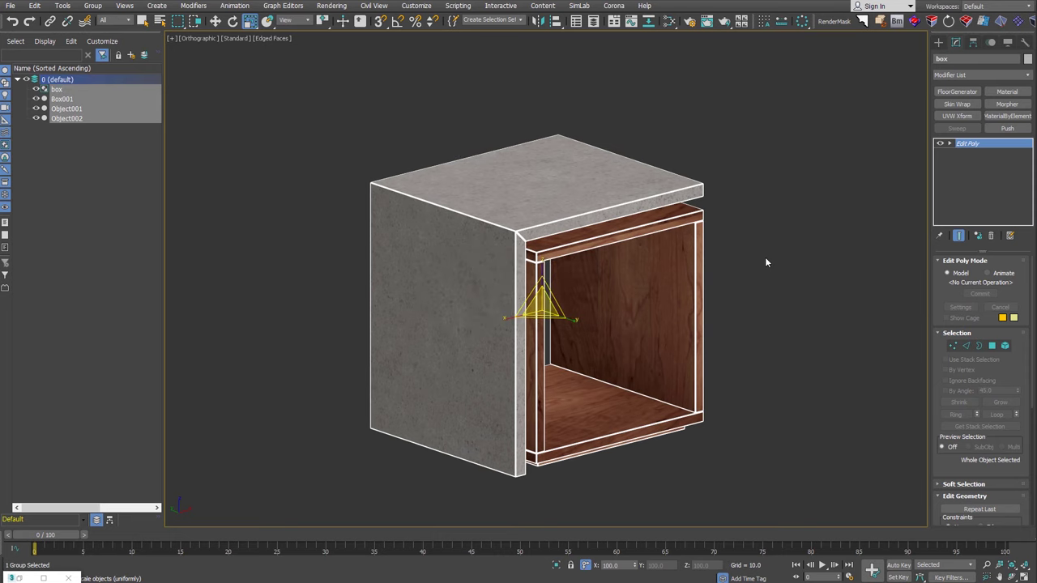
# Switch to perspective view and orbit to face the cabinet's open wood front
pyautogui.press('p')
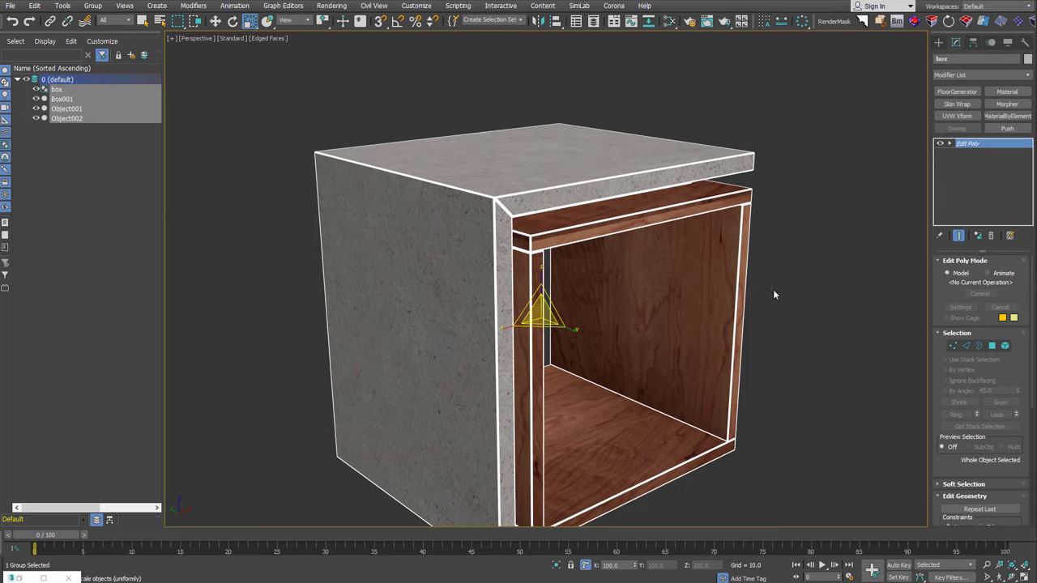
pyautogui.keyDown('alt'); pyautogui.moveTo(773, 294); pyautogui.dragTo(703, 296, button='middle'); pyautogui.keyUp('alt')
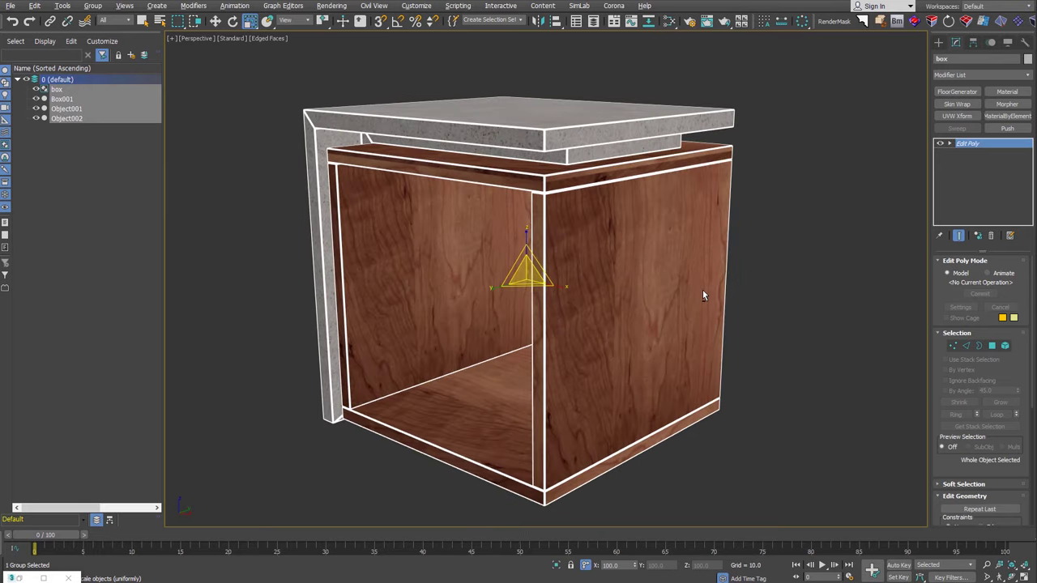
pyautogui.click(779, 364)
pyautogui.keyDown('alt'); pyautogui.moveTo(779, 365); pyautogui.dragTo(798, 367, button='middle'); pyautogui.keyUp('alt')
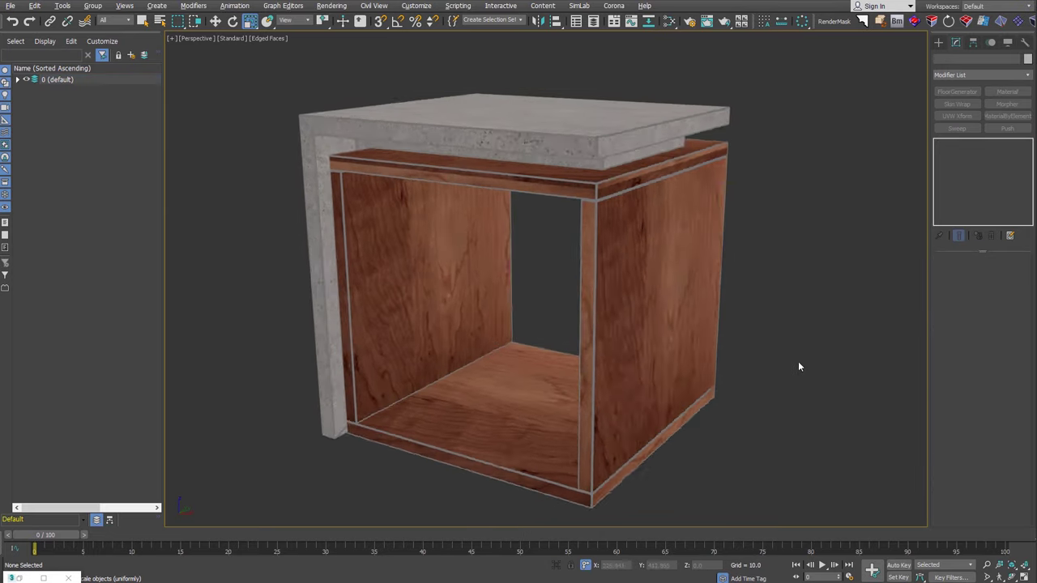